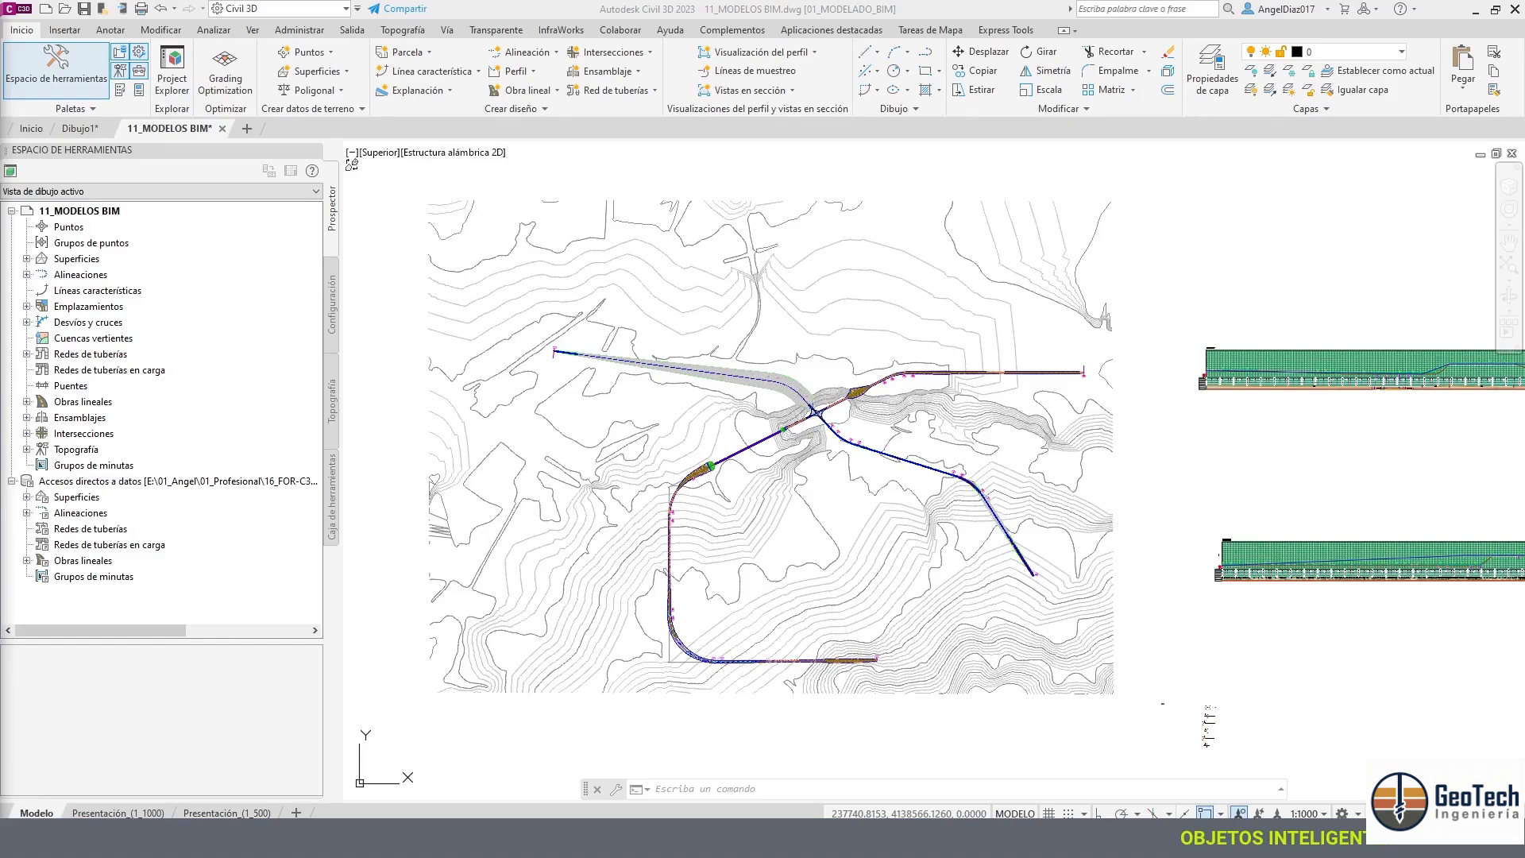
- Open the properties of the EJE 2 corridor on its stretch southeast of the intersection
click(830, 351)
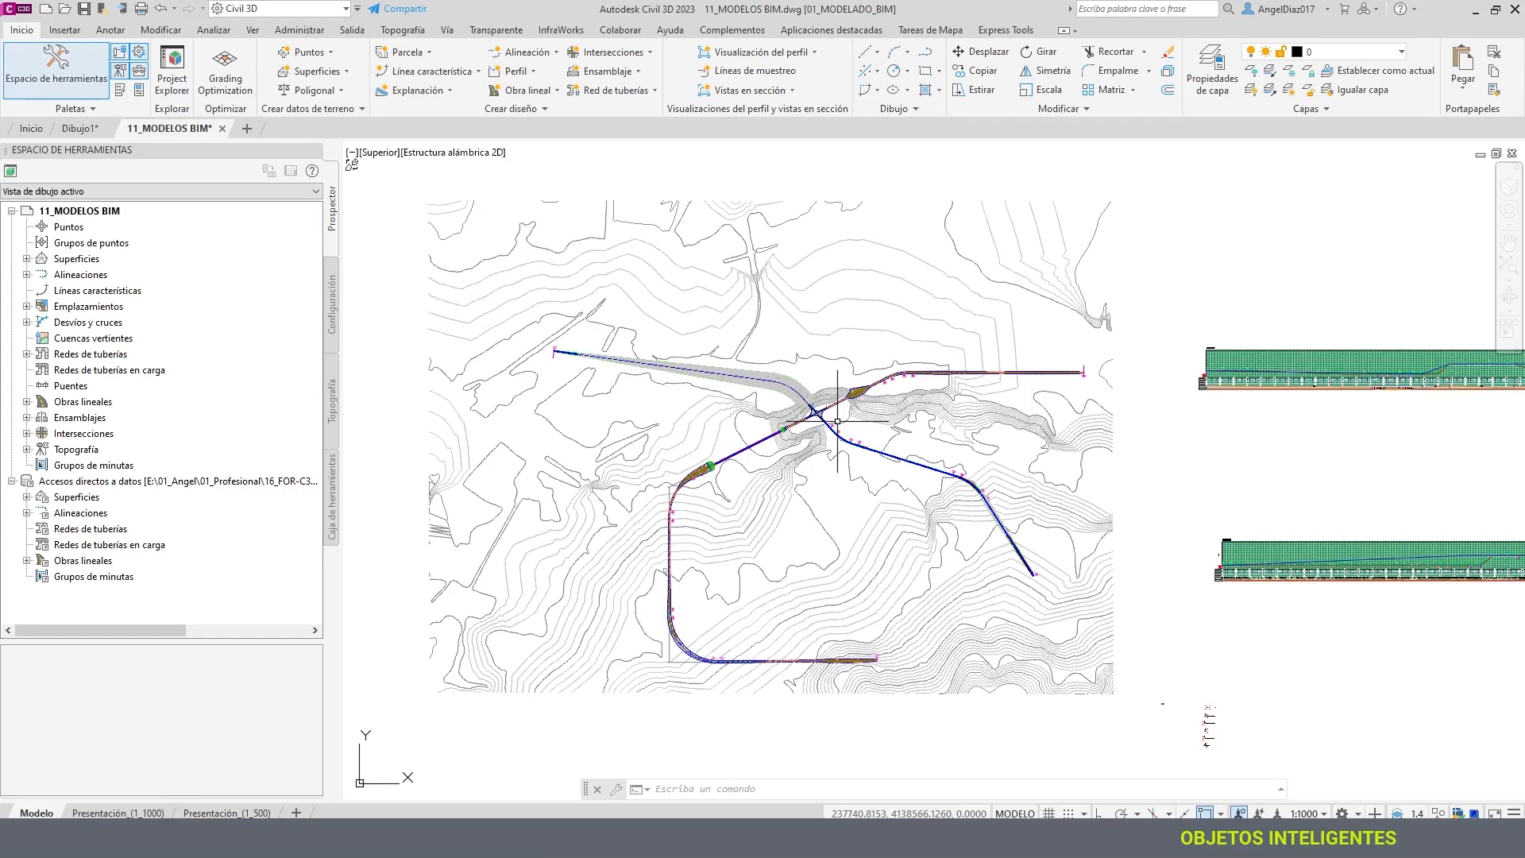
scroll(945, 390, up, 2)
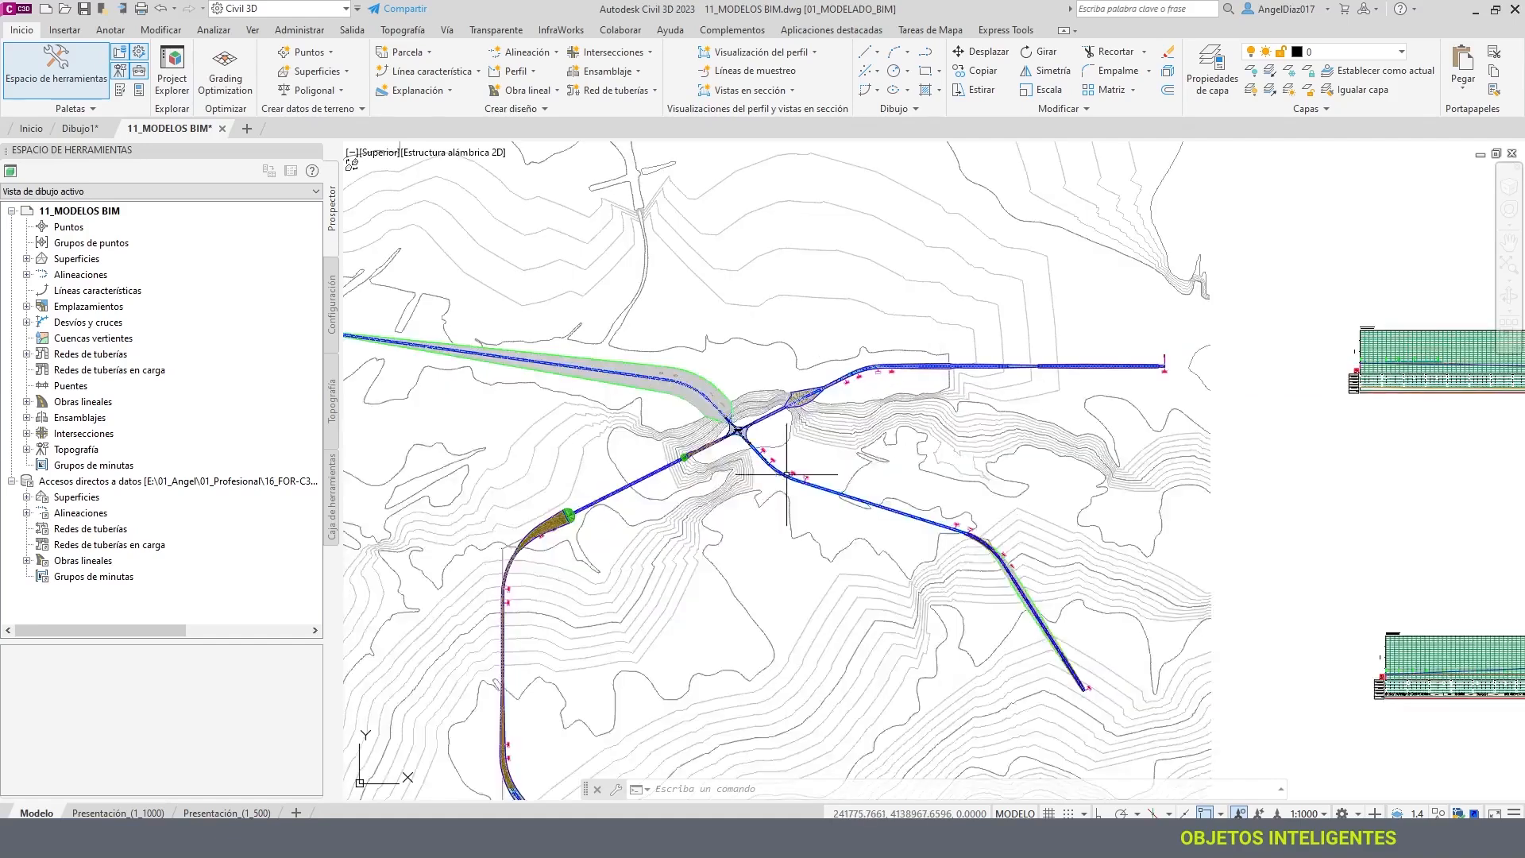
scroll(787, 474, up, 3)
scroll(809, 334, up, 3)
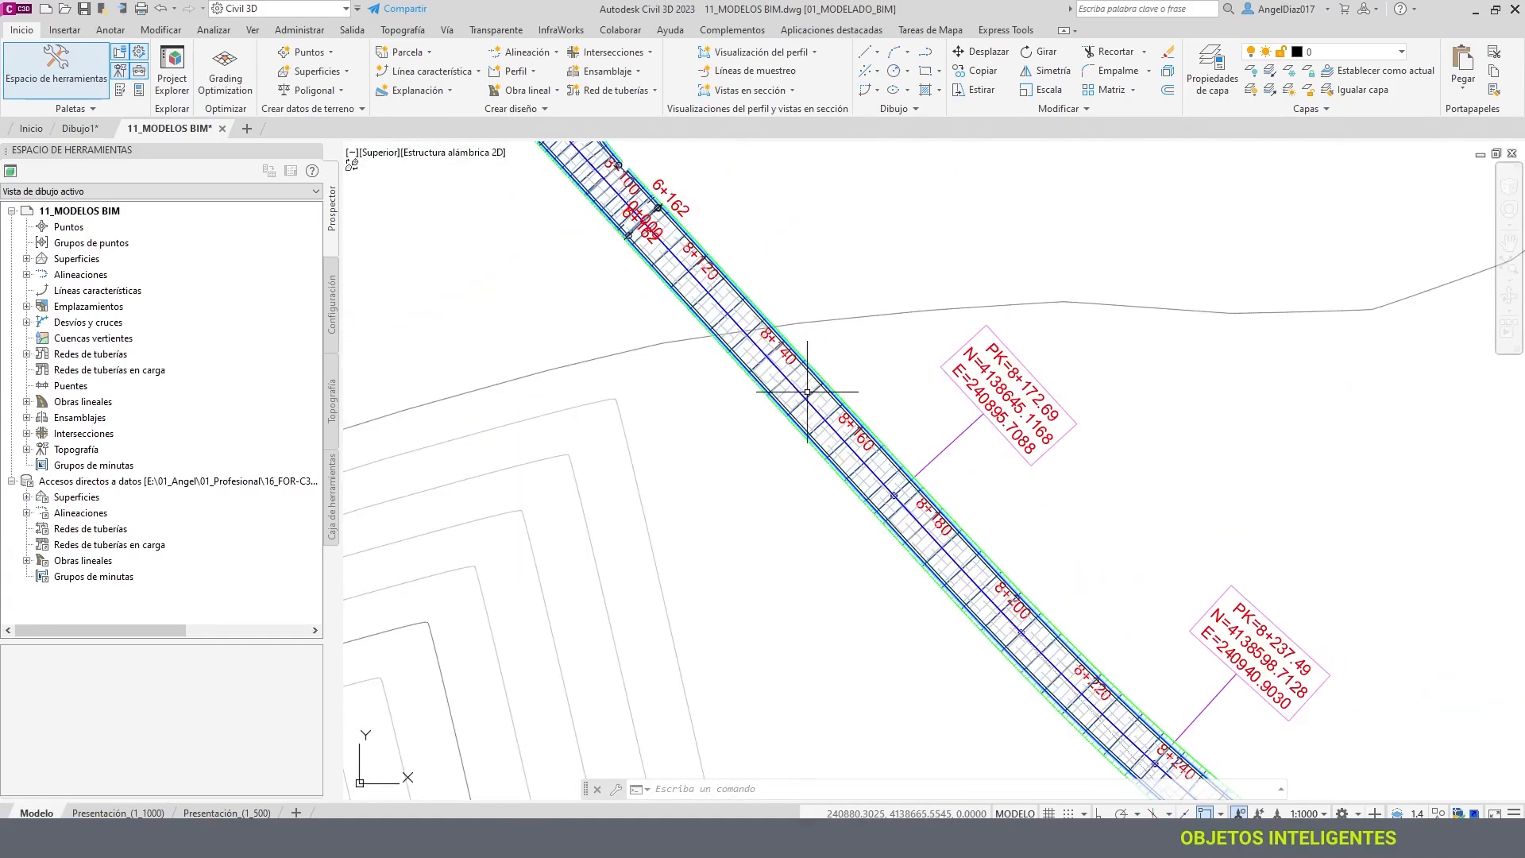
click(807, 391)
scroll(790, 316, down, 4)
right_click(769, 310)
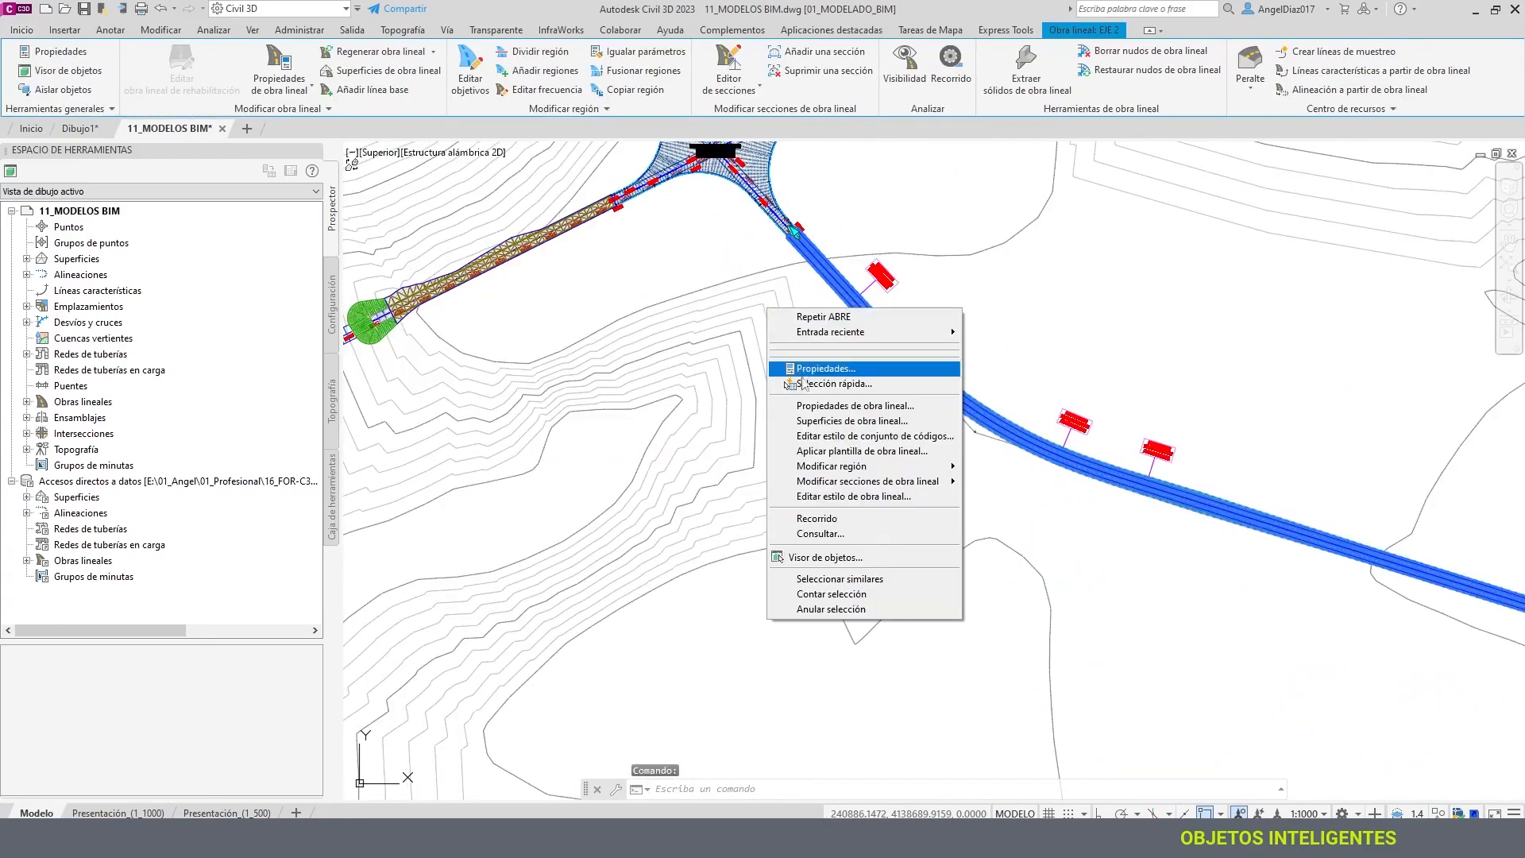
click(807, 369)
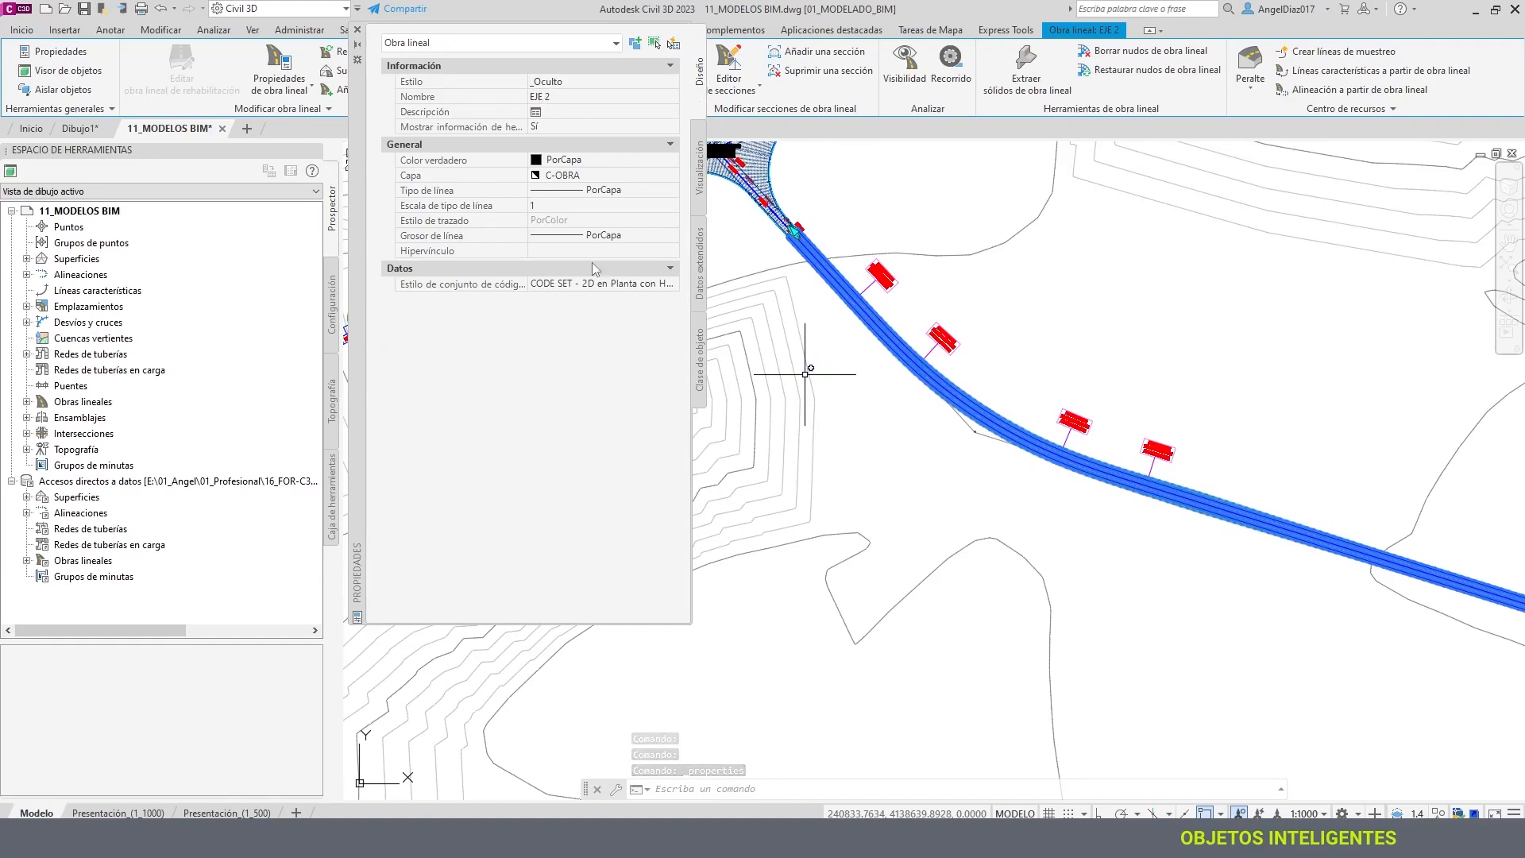
- Review the EJE 2 corridor's display, extended data and object class properties, then deselect the corridor
click(700, 166)
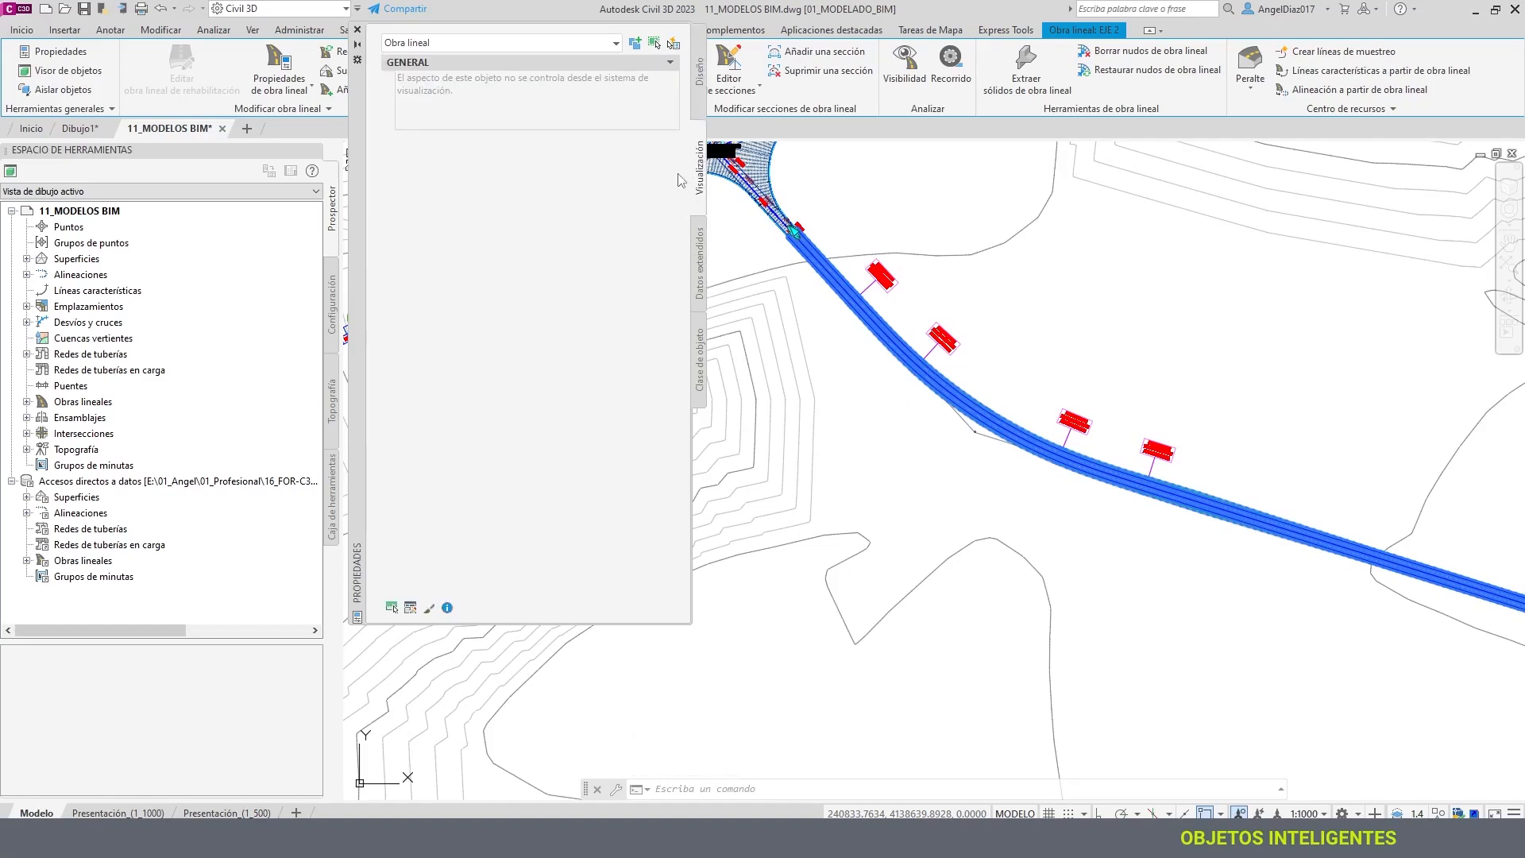
click(701, 256)
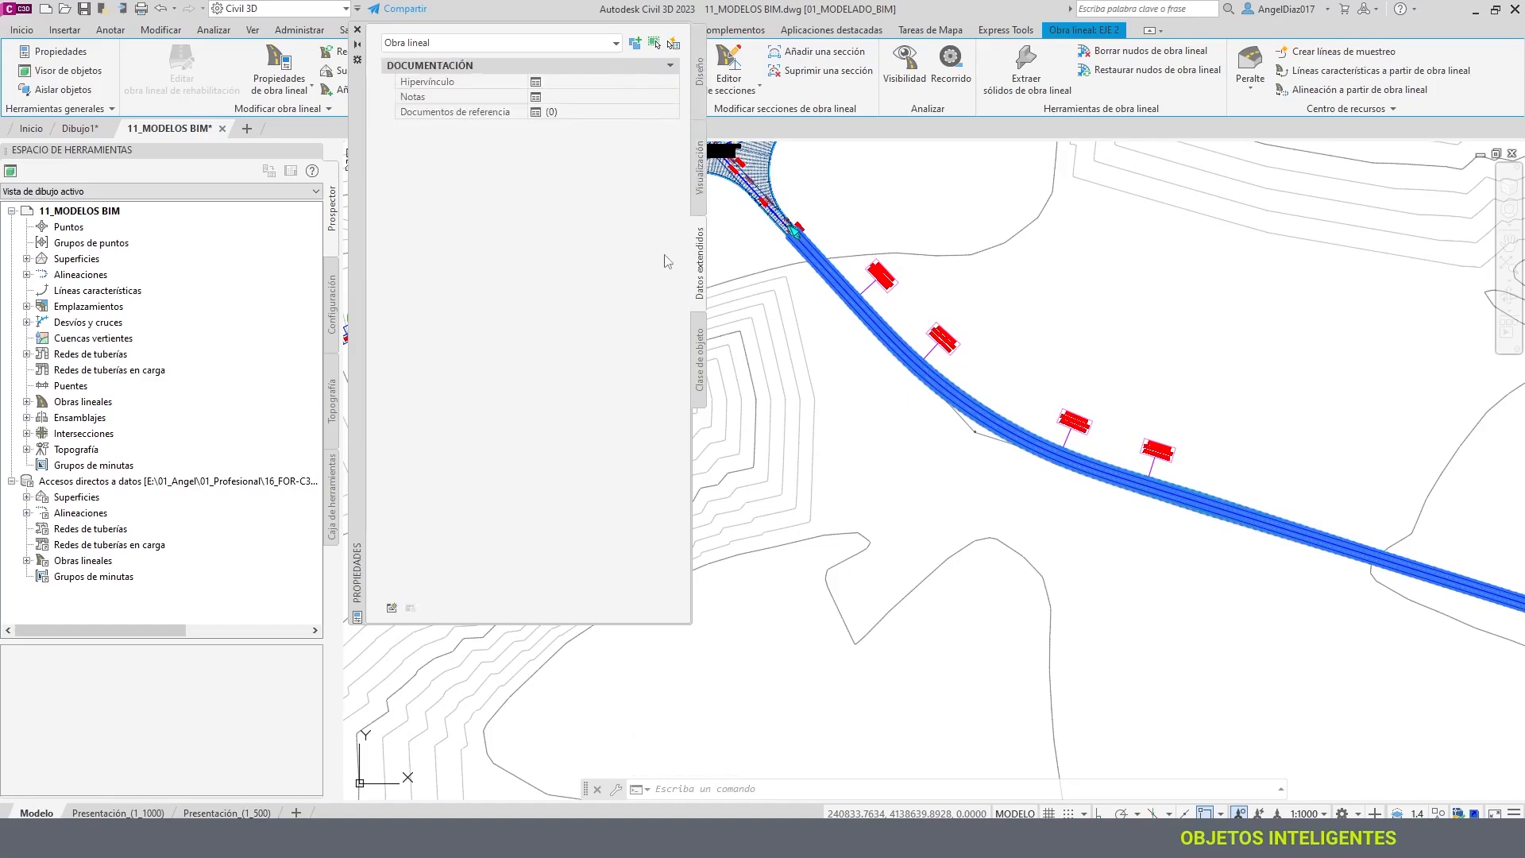
click(700, 359)
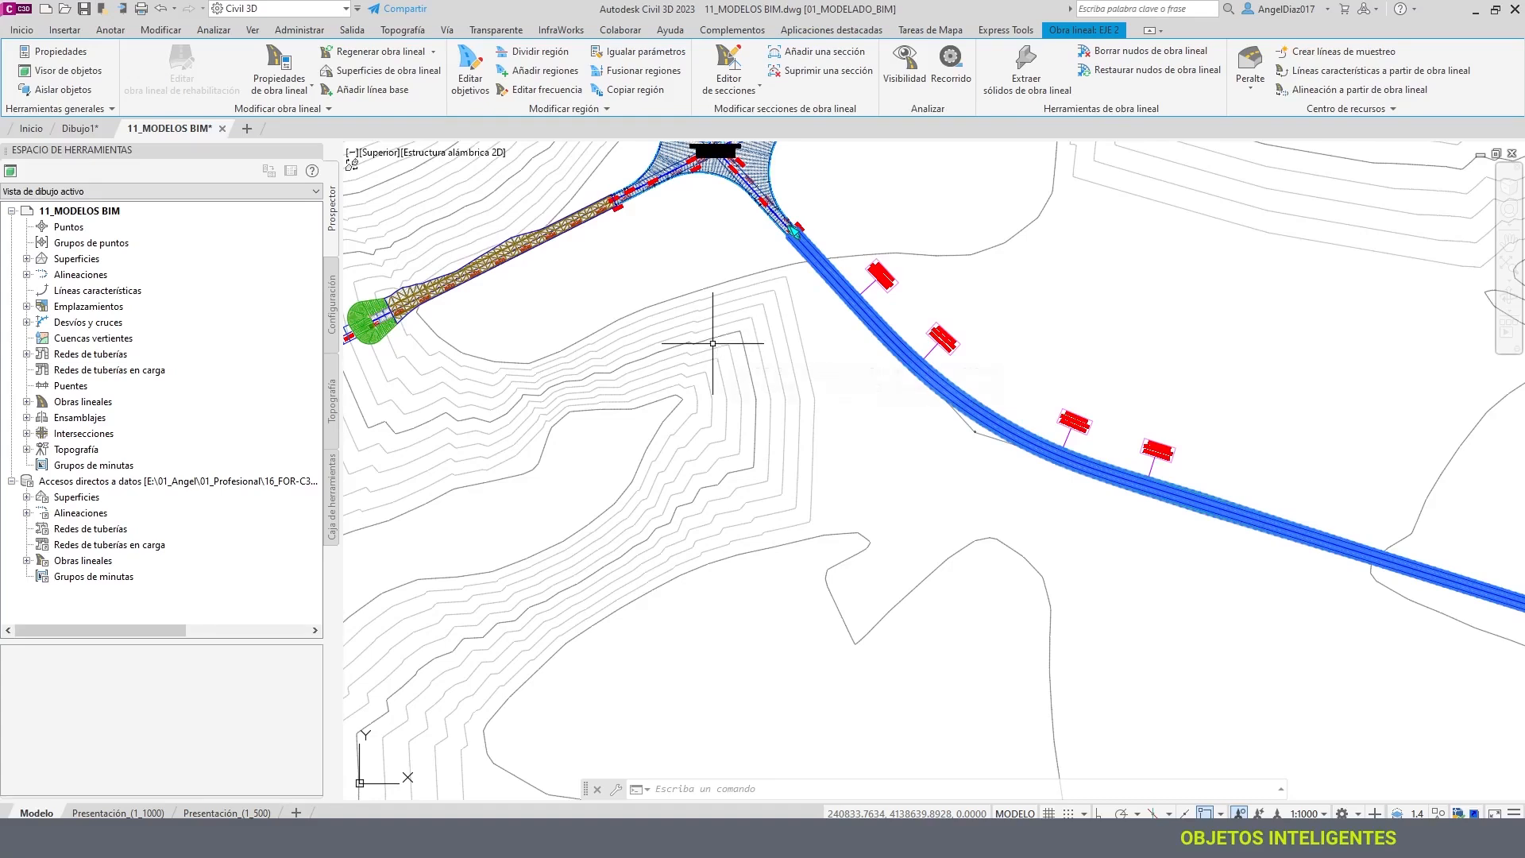
mouse_move(712, 343)
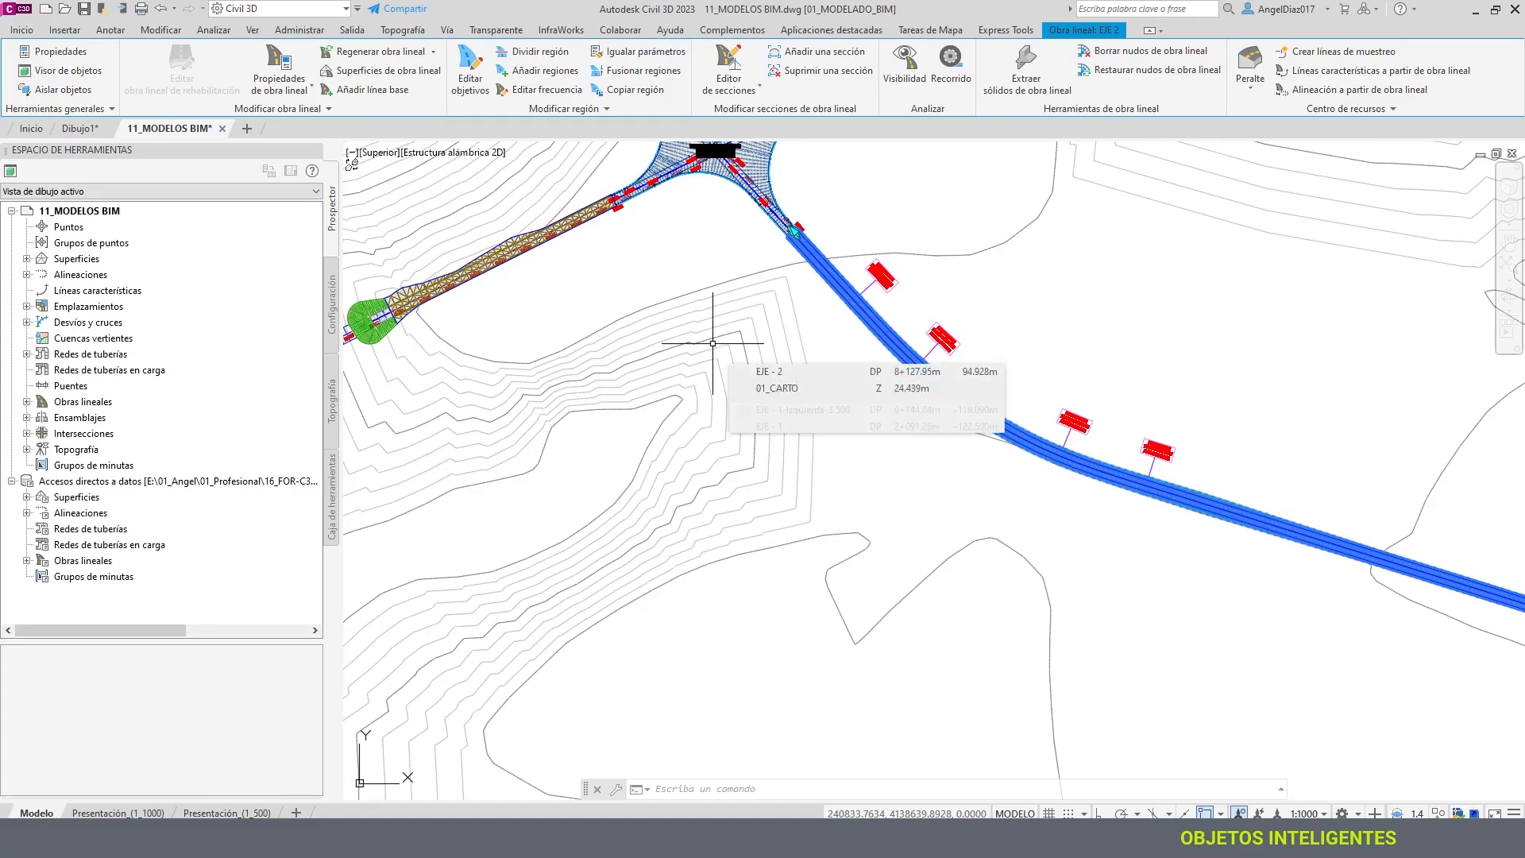
mouse_move(657, 440)
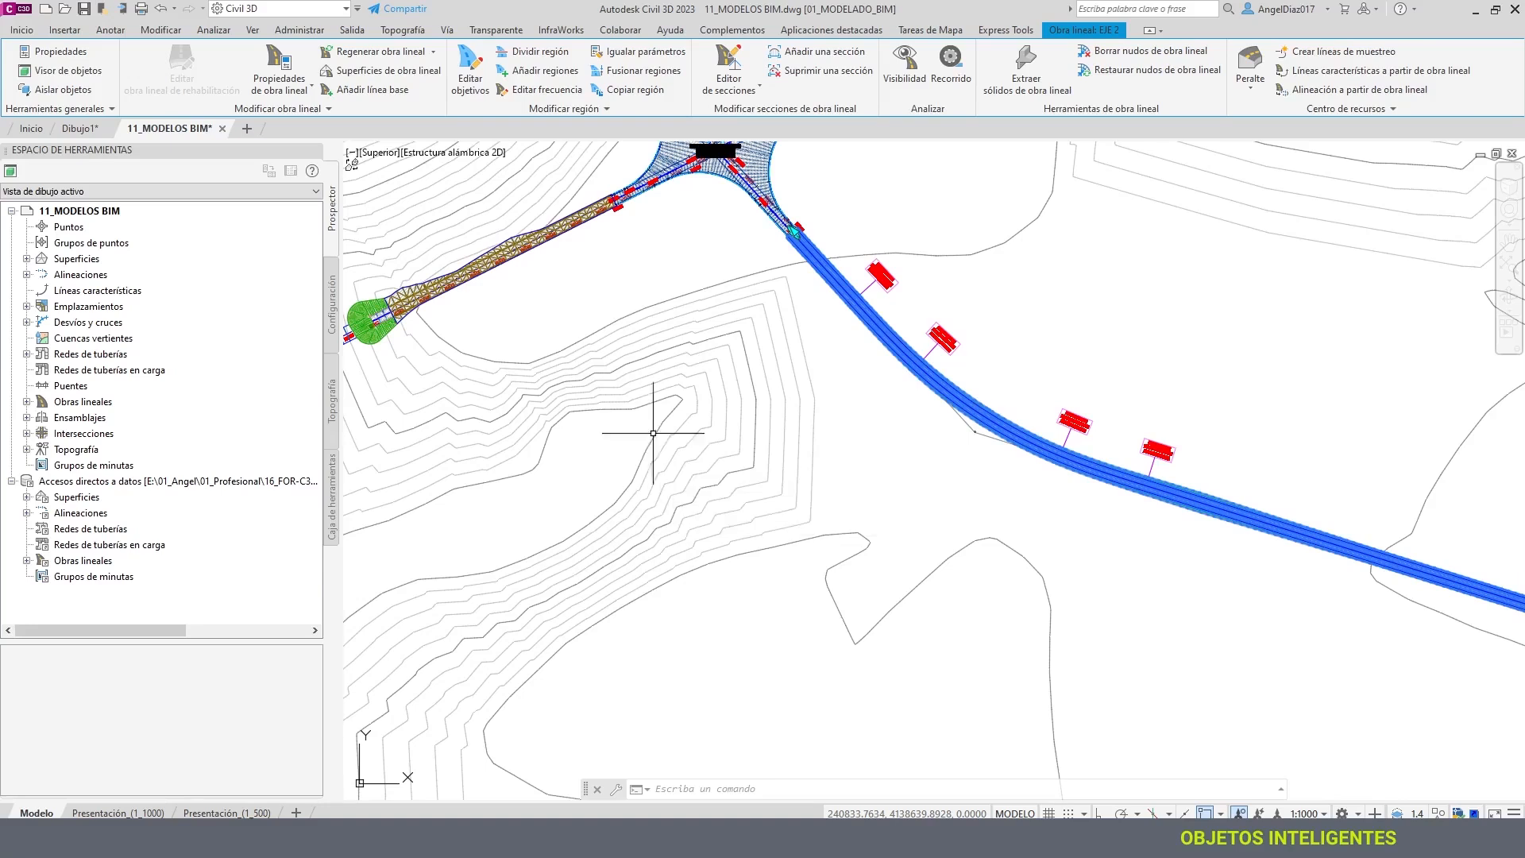
key(Escape)
scroll(817, 278, up, 2)
click(835, 279)
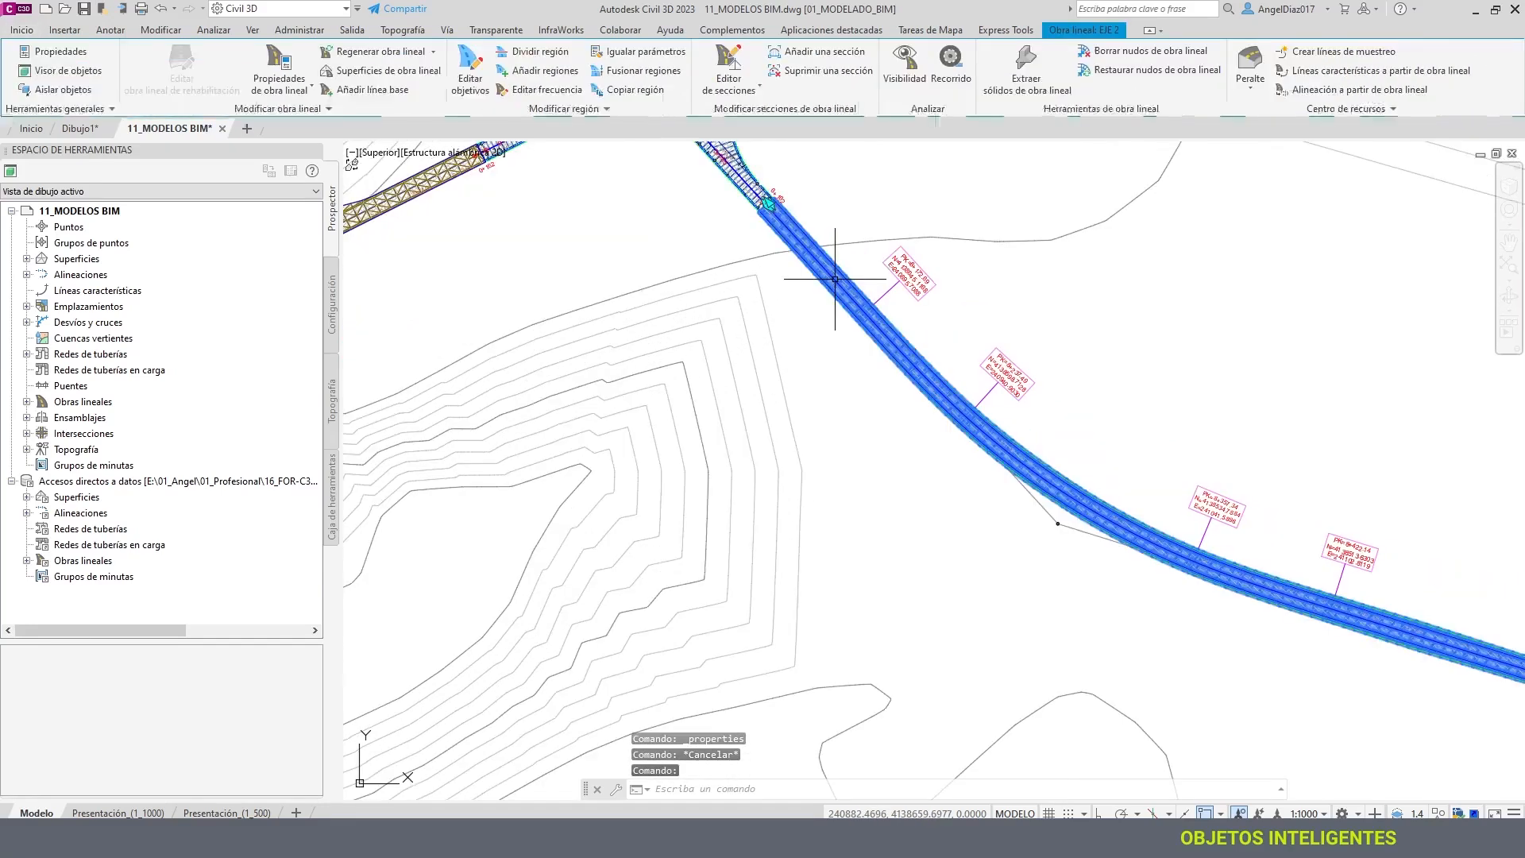
right_click(759, 288)
click(703, 291)
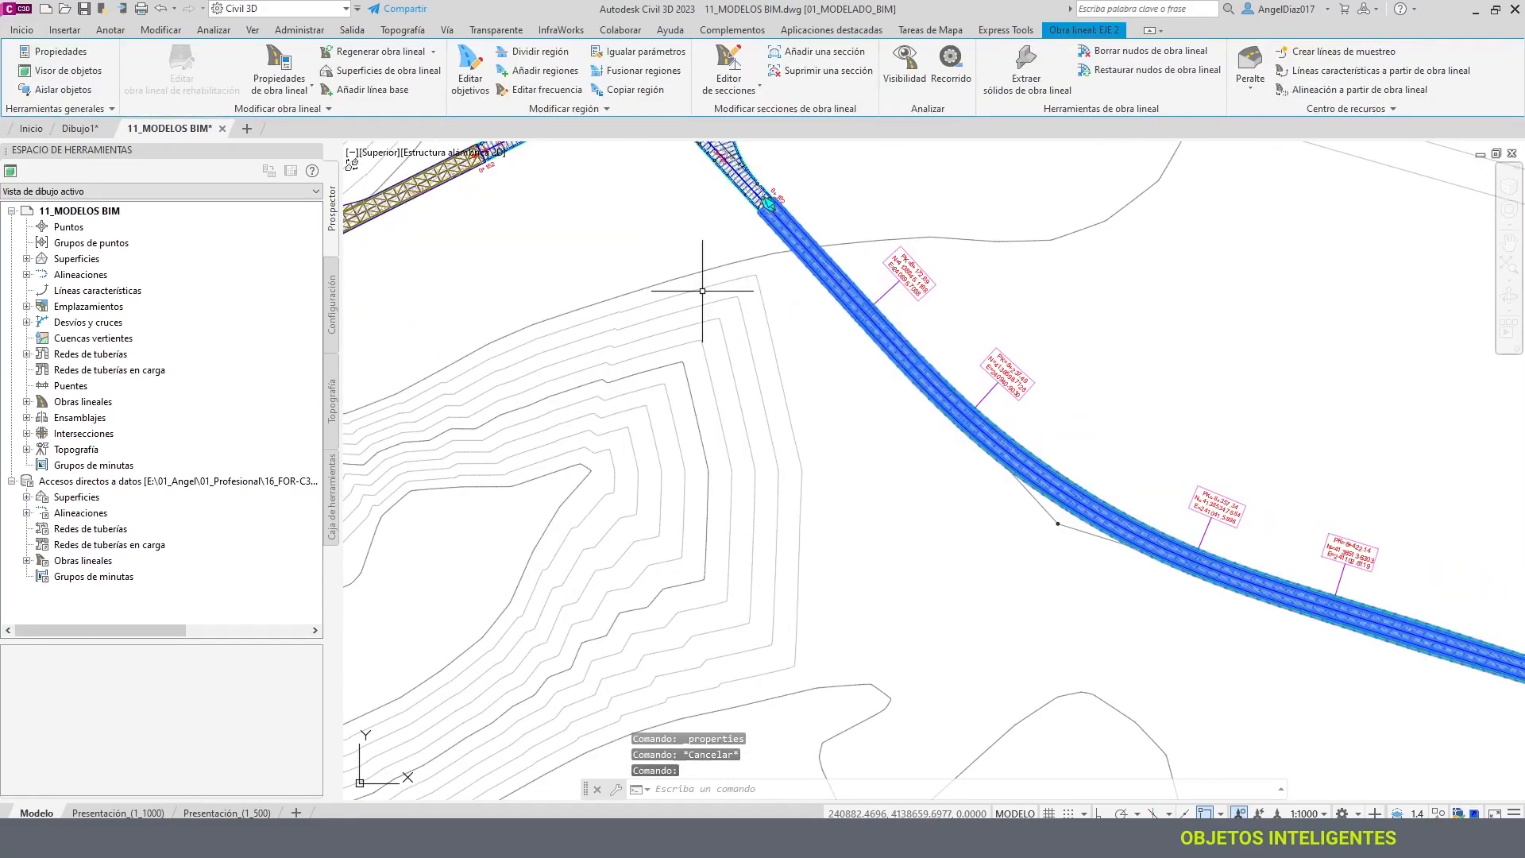
key(Escape)
- Select the design profile line in the upper profile view
scroll(697, 300, down, 5)
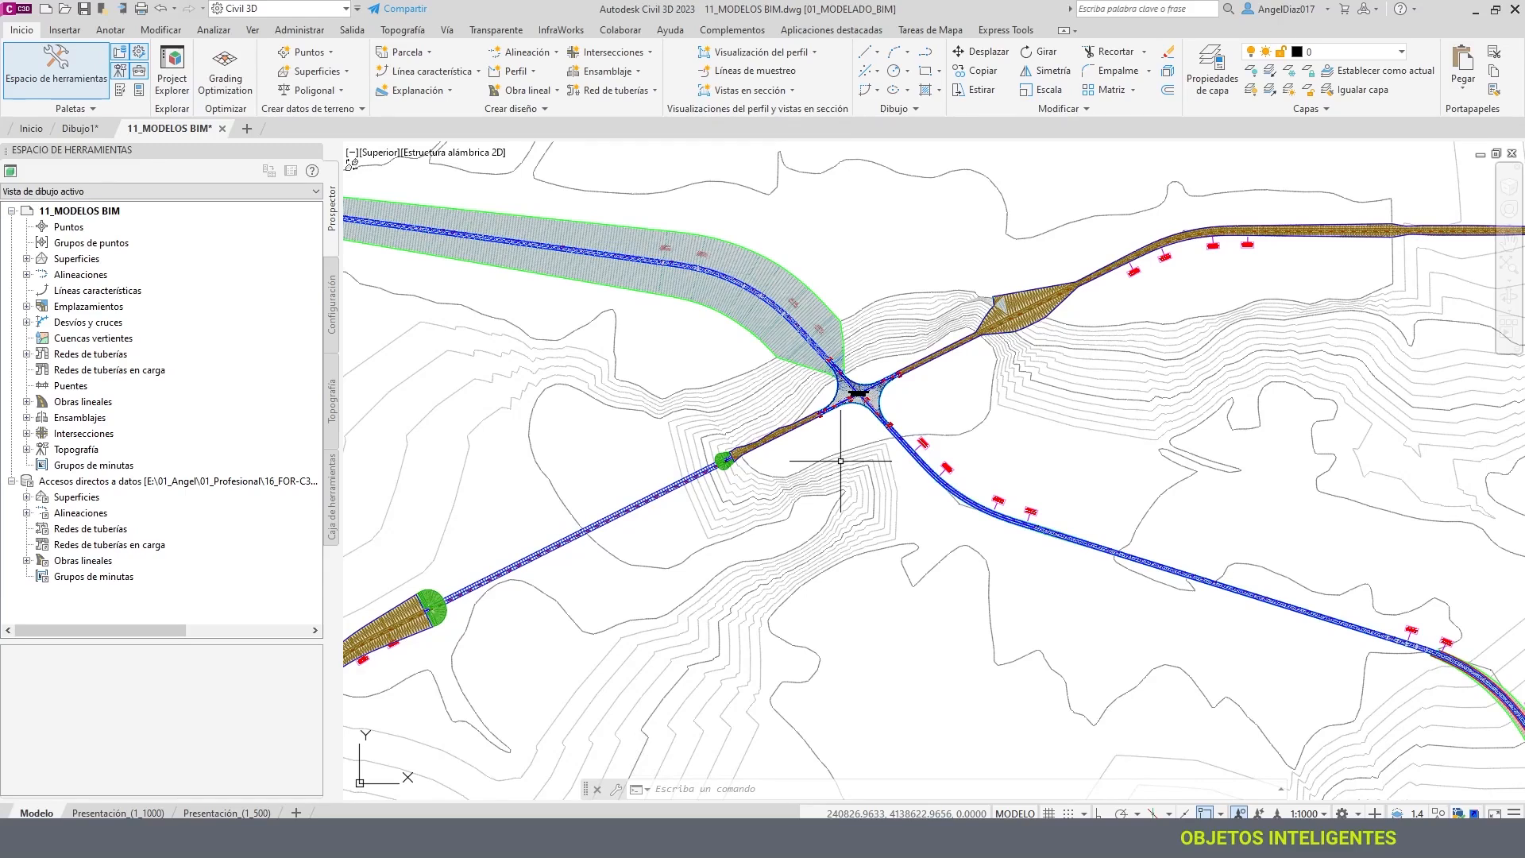
scroll(922, 428, down, 9)
middle_drag(1200, 411, 789, 391)
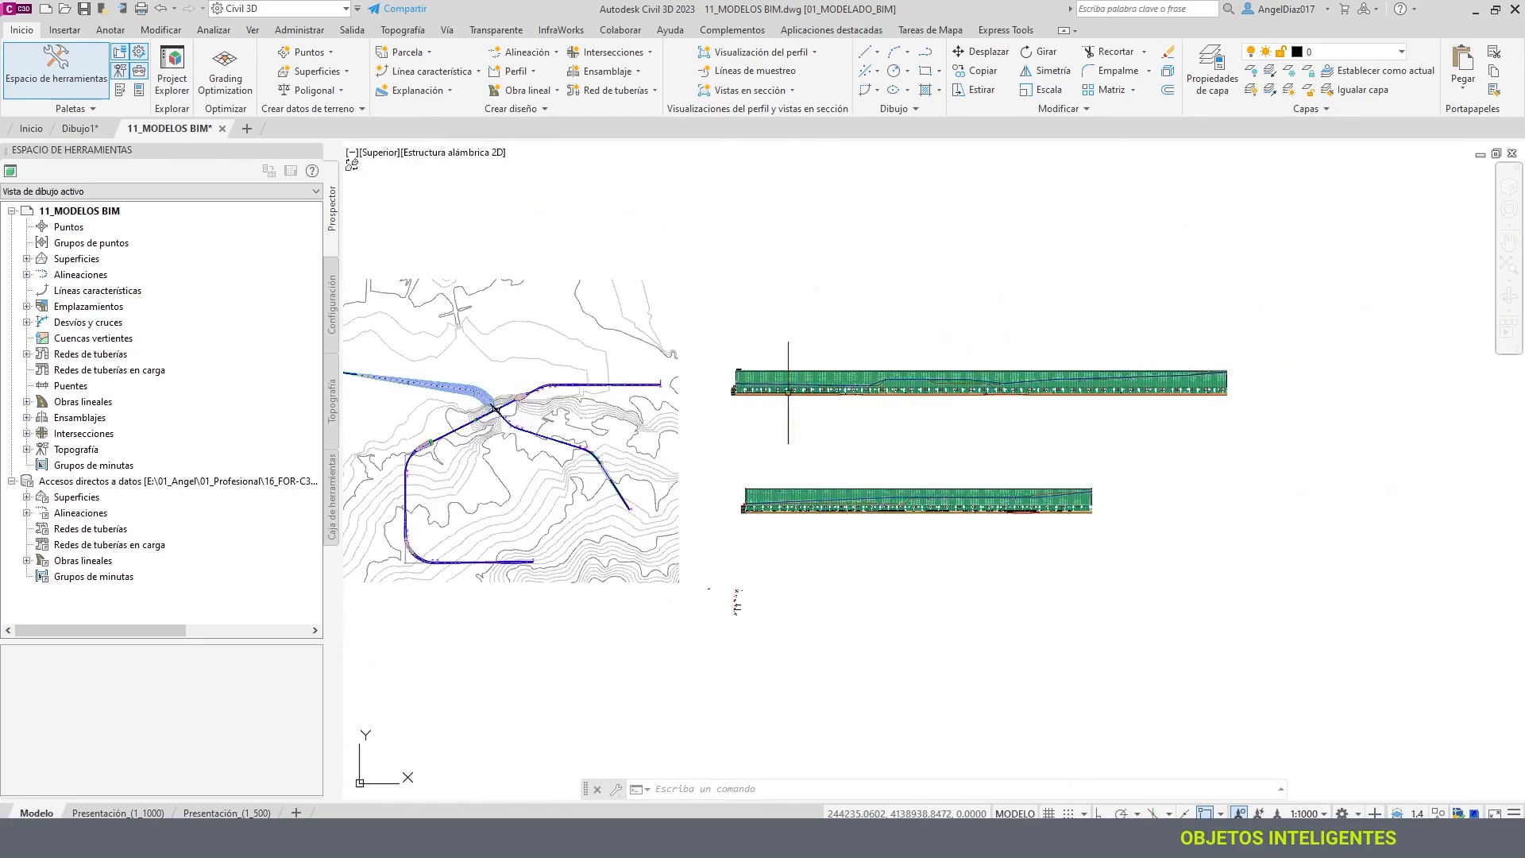
scroll(908, 394, up, 5)
middle_drag(959, 369, 755, 375)
scroll(765, 363, up, 4)
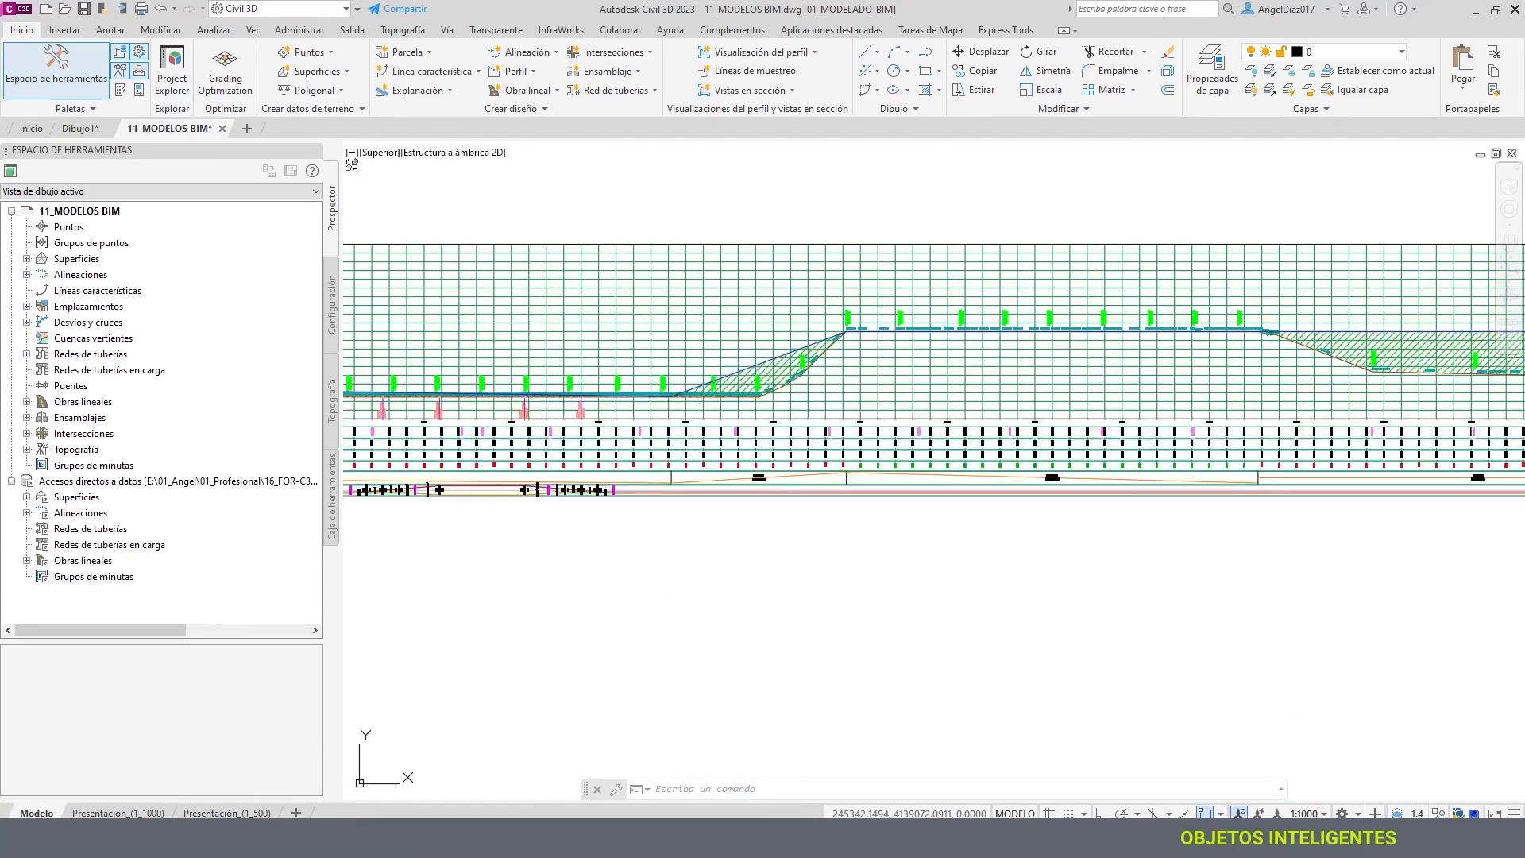
click(782, 356)
- Examine the selected design profile against the terrain along the length of the upper profile view
scroll(782, 357, down, 2)
scroll(857, 383, down, 4)
scroll(858, 383, up, 6)
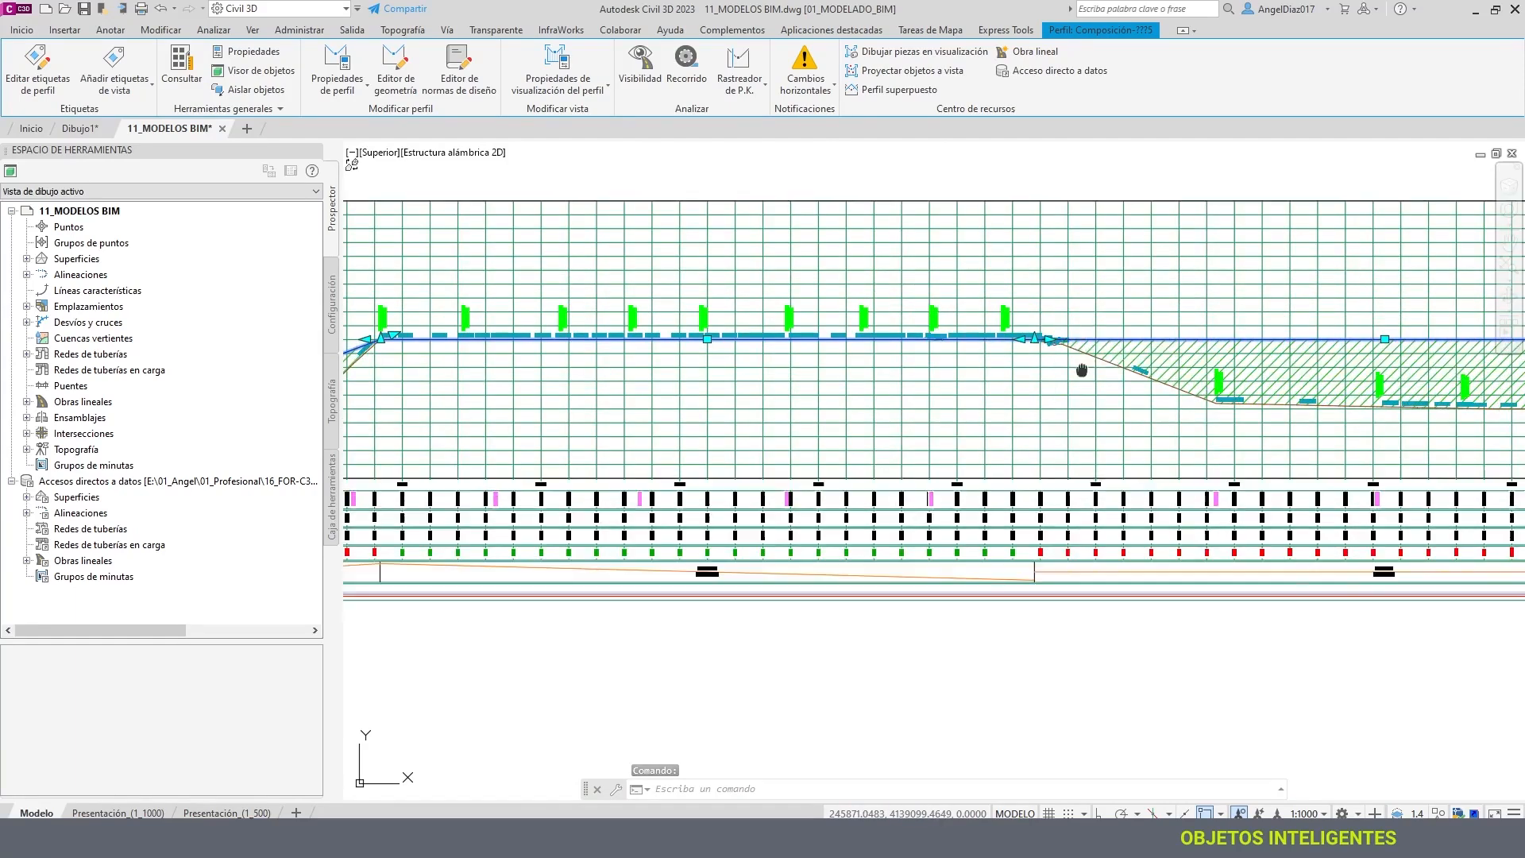
middle_drag(1083, 371, 755, 408)
scroll(831, 398, down, 2)
scroll(1013, 370, up, 5)
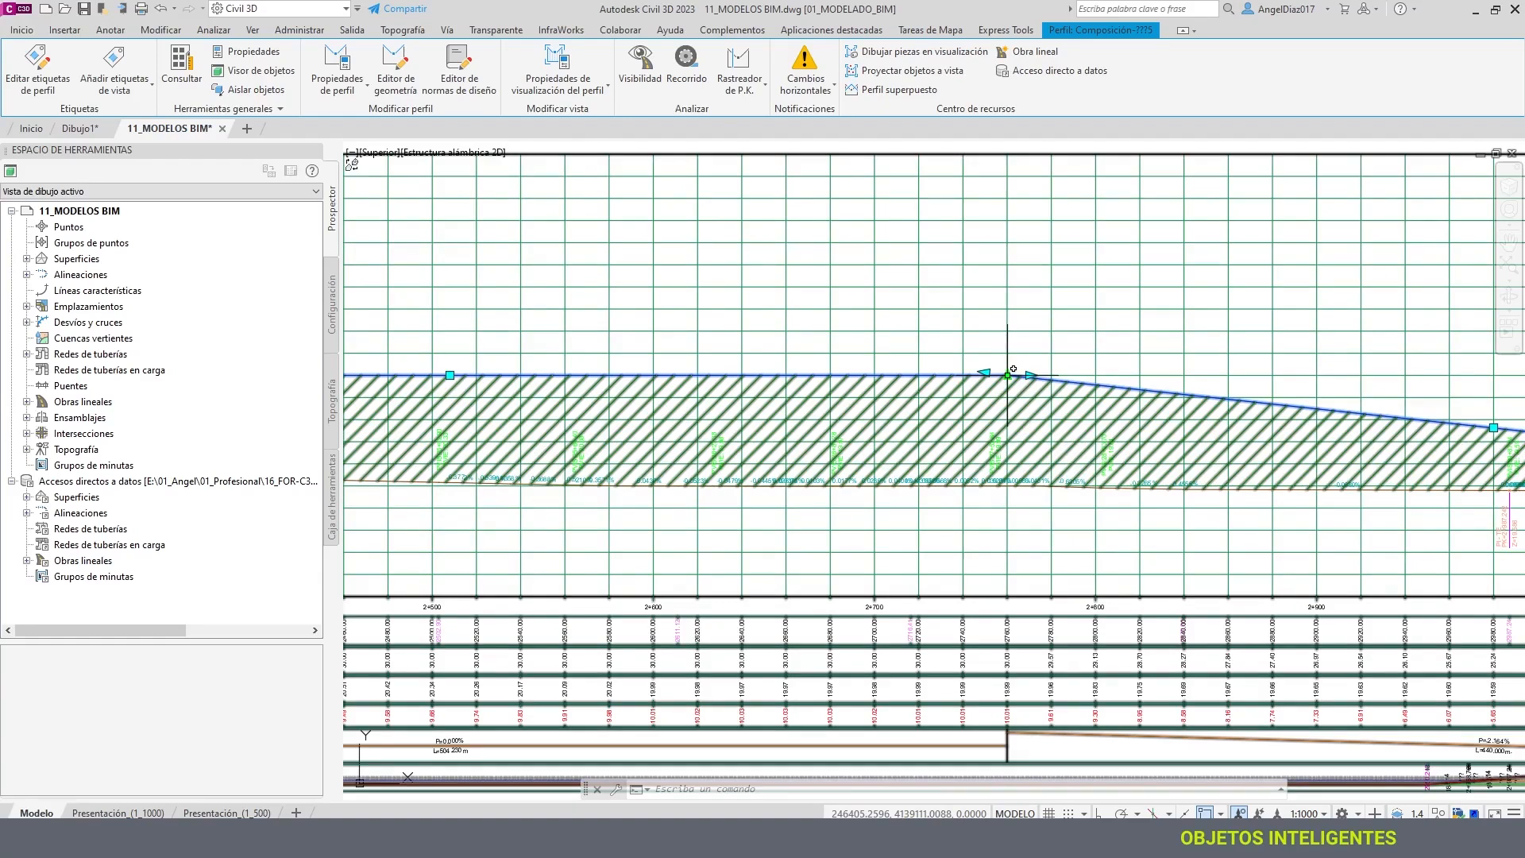
scroll(1007, 375, down, 6)
middle_drag(841, 394, 485, 389)
middle_drag(1166, 345, 834, 347)
scroll(953, 375, up, 3)
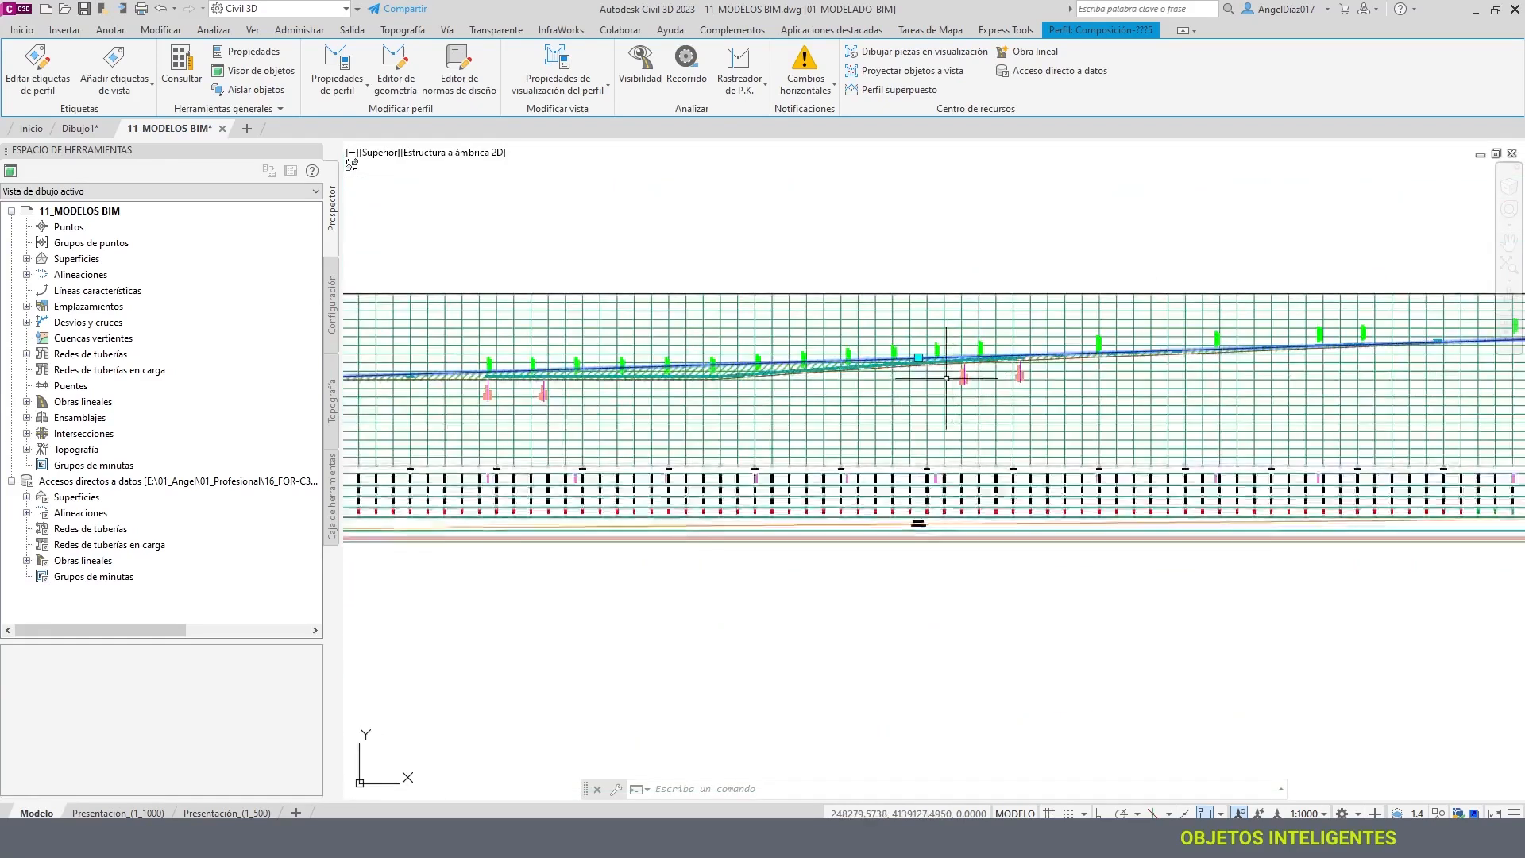
scroll(953, 376, up, 4)
click(908, 330)
key(Escape)
- Lower the design profile's vertex at the grade break to well below the terrain line, keeping its station
scroll(764, 417, down, 4)
scroll(766, 418, up, 4)
scroll(898, 363, up, 4)
click(897, 356)
scroll(911, 518, down, 6)
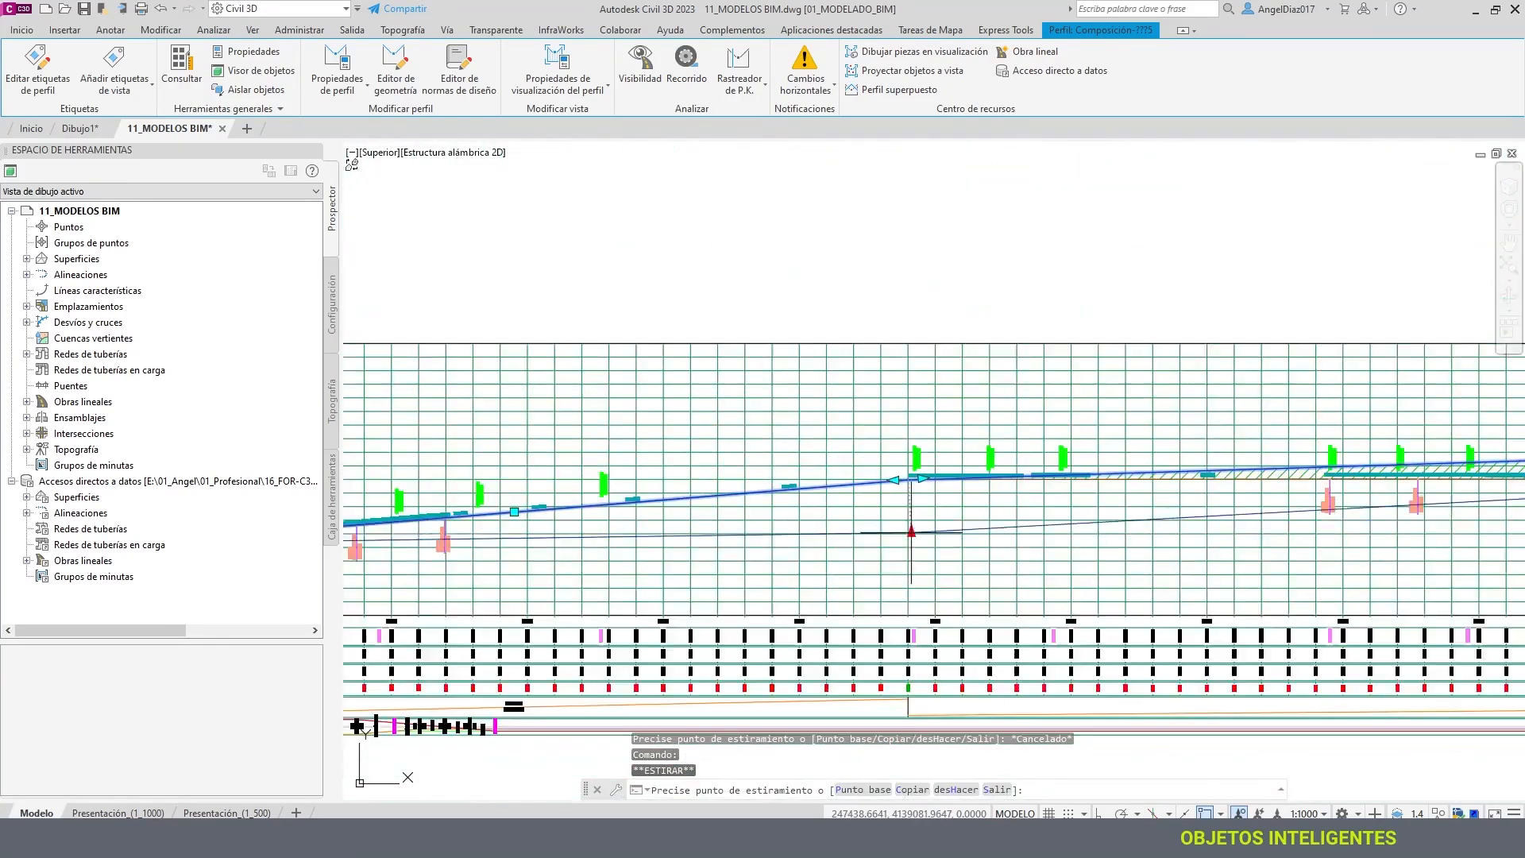
middle_drag(912, 519, 903, 368)
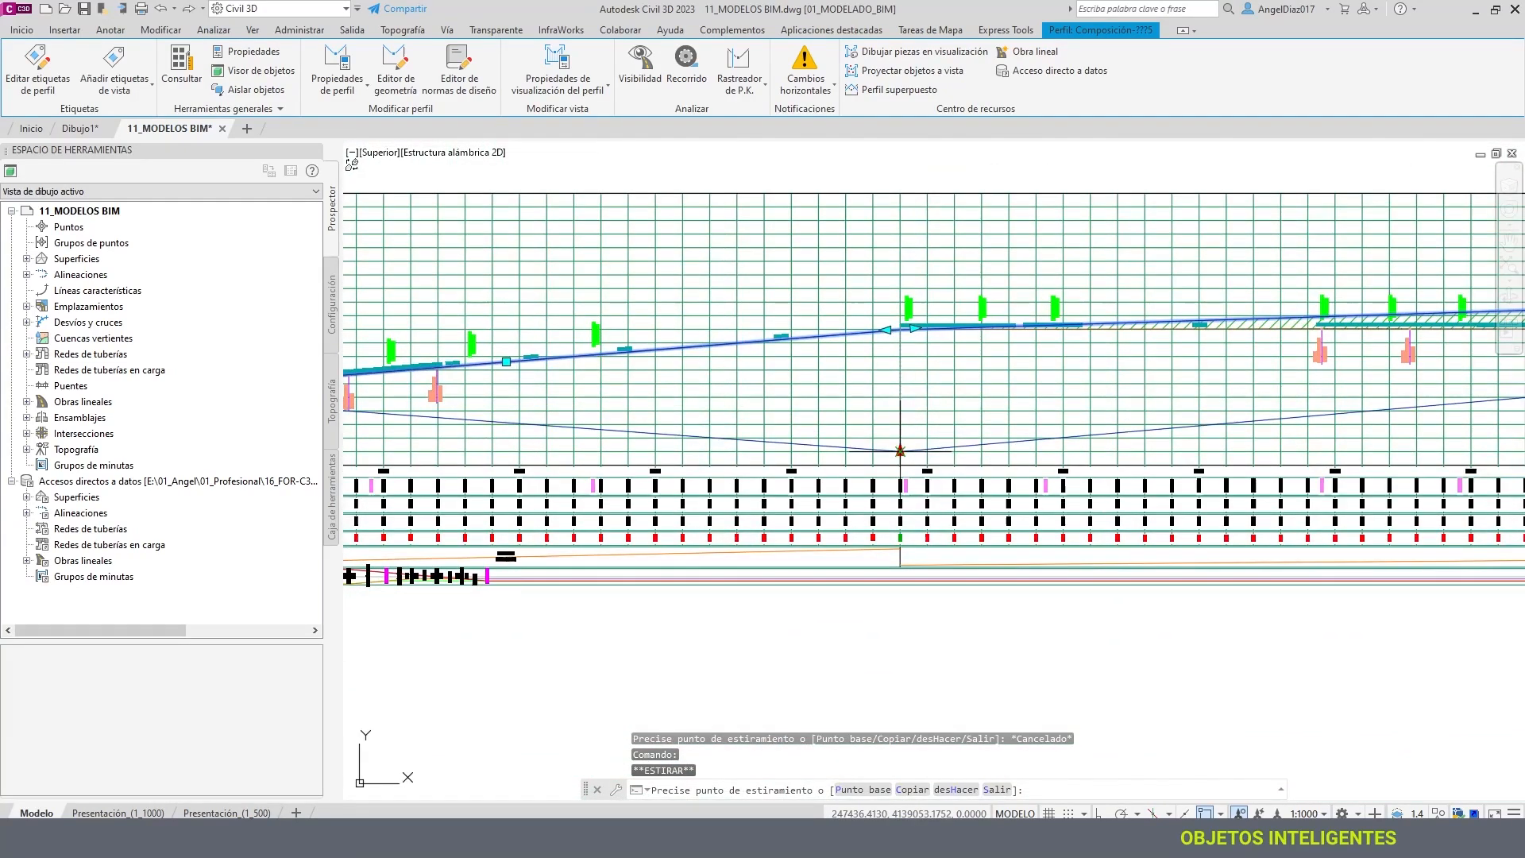
click(900, 451)
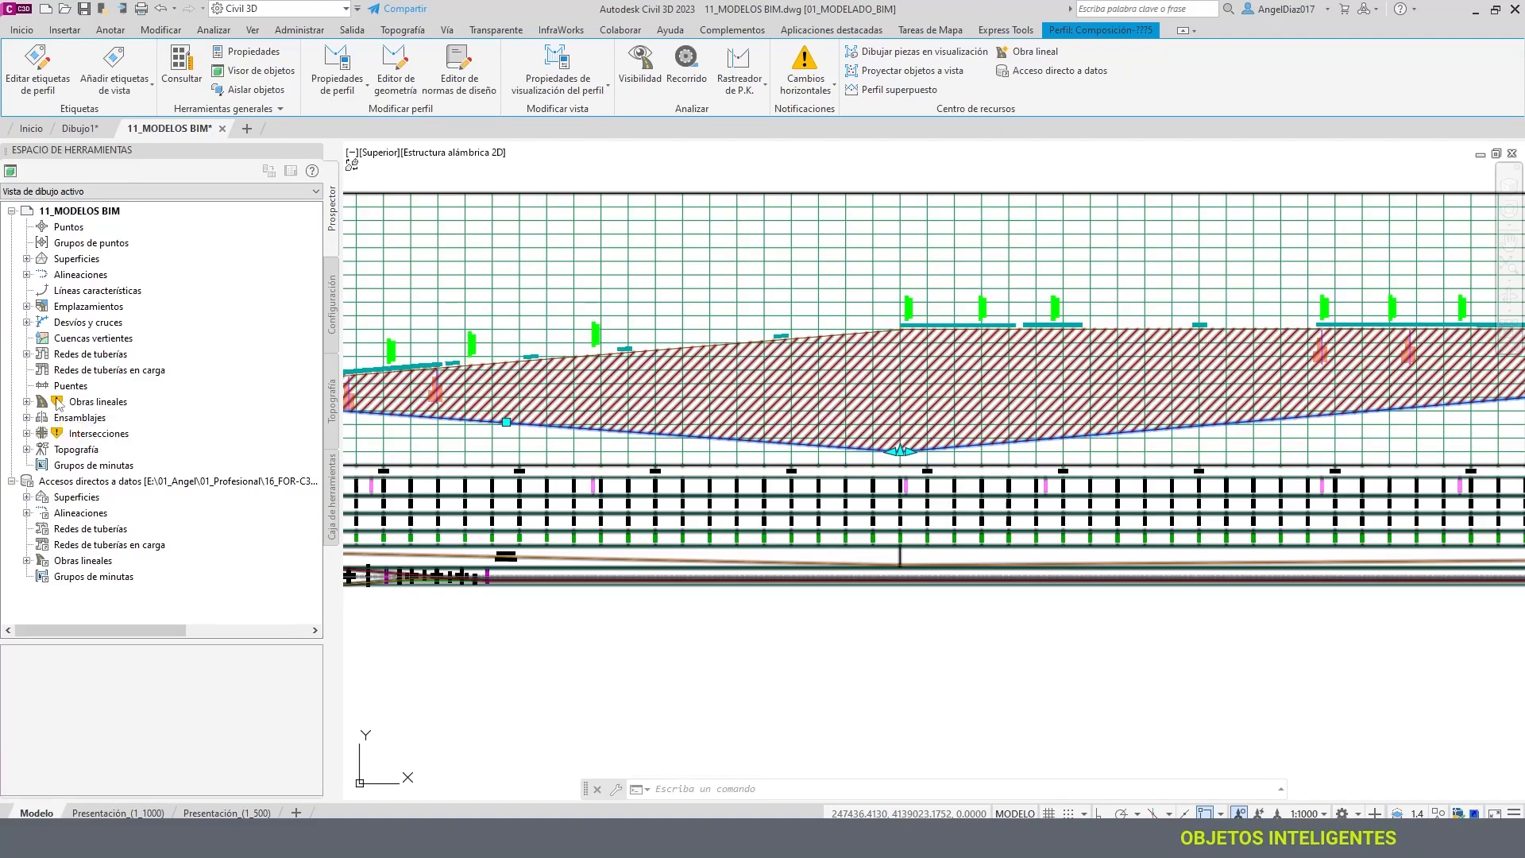
- Rebuild the out-of-date EJE 1 corridor and deselect the edited profile
right_click(74, 401)
click(89, 408)
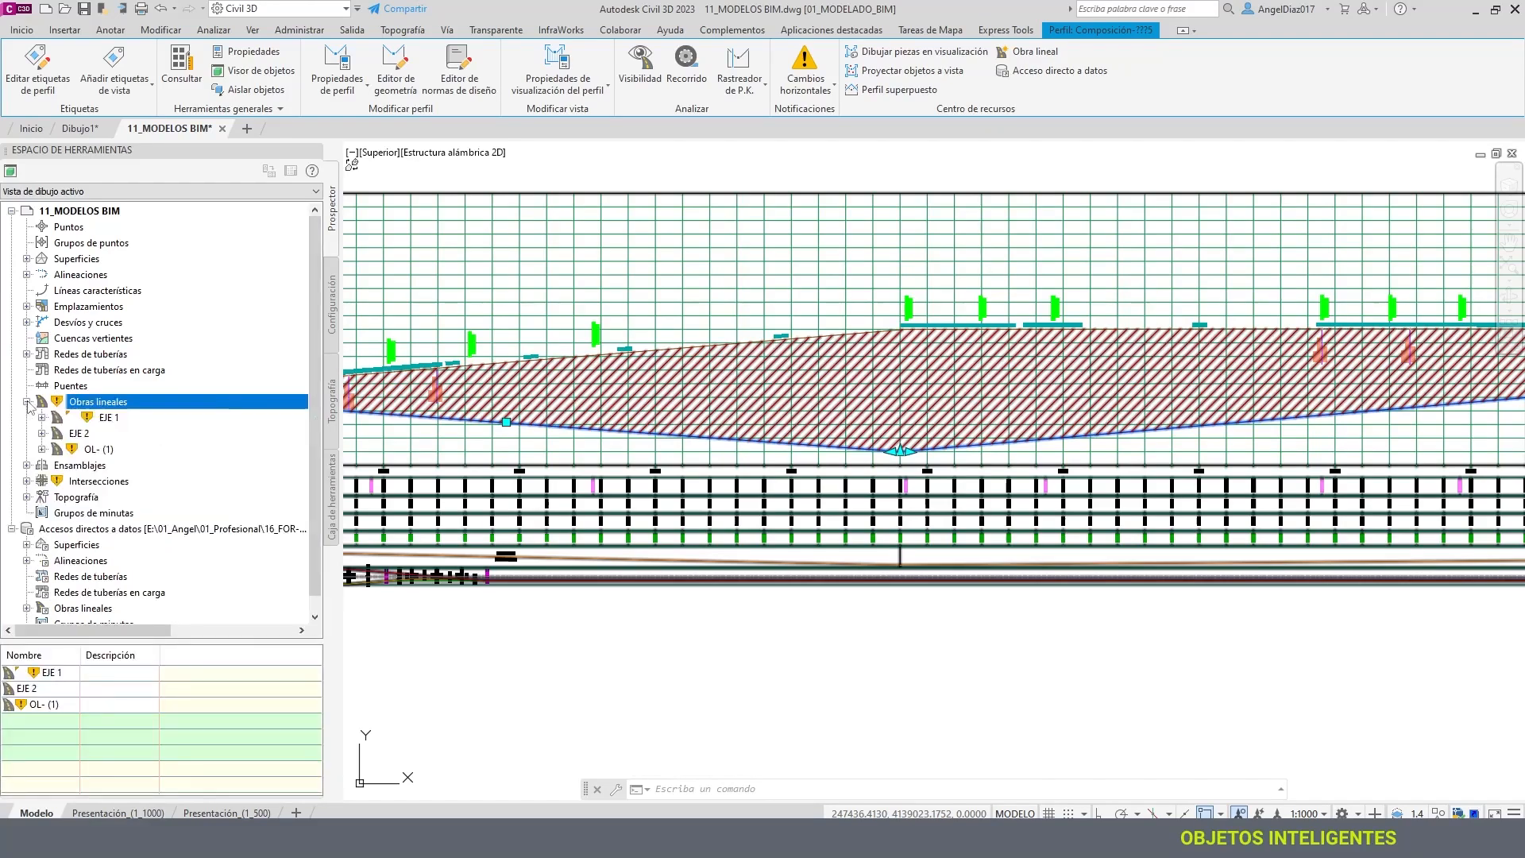
right_click(105, 417)
click(160, 462)
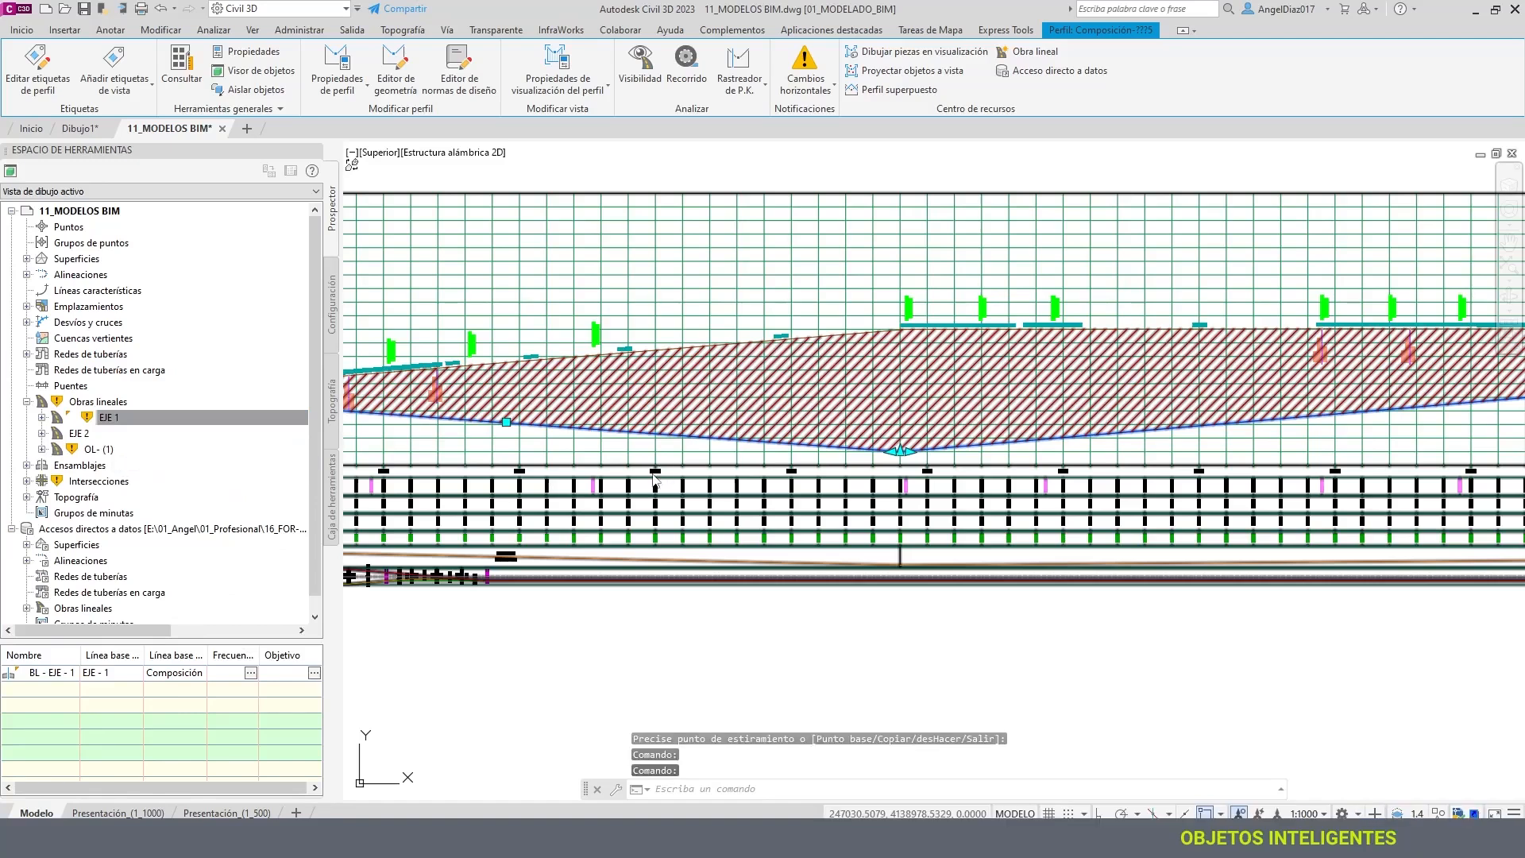
key(Escape)
- Examine the rebuilt corridor in plan, around the intersection and along the full road layout
scroll(651, 500, down, 13)
middle_drag(430, 526, 846, 472)
scroll(750, 468, up, 6)
scroll(657, 380, up, 6)
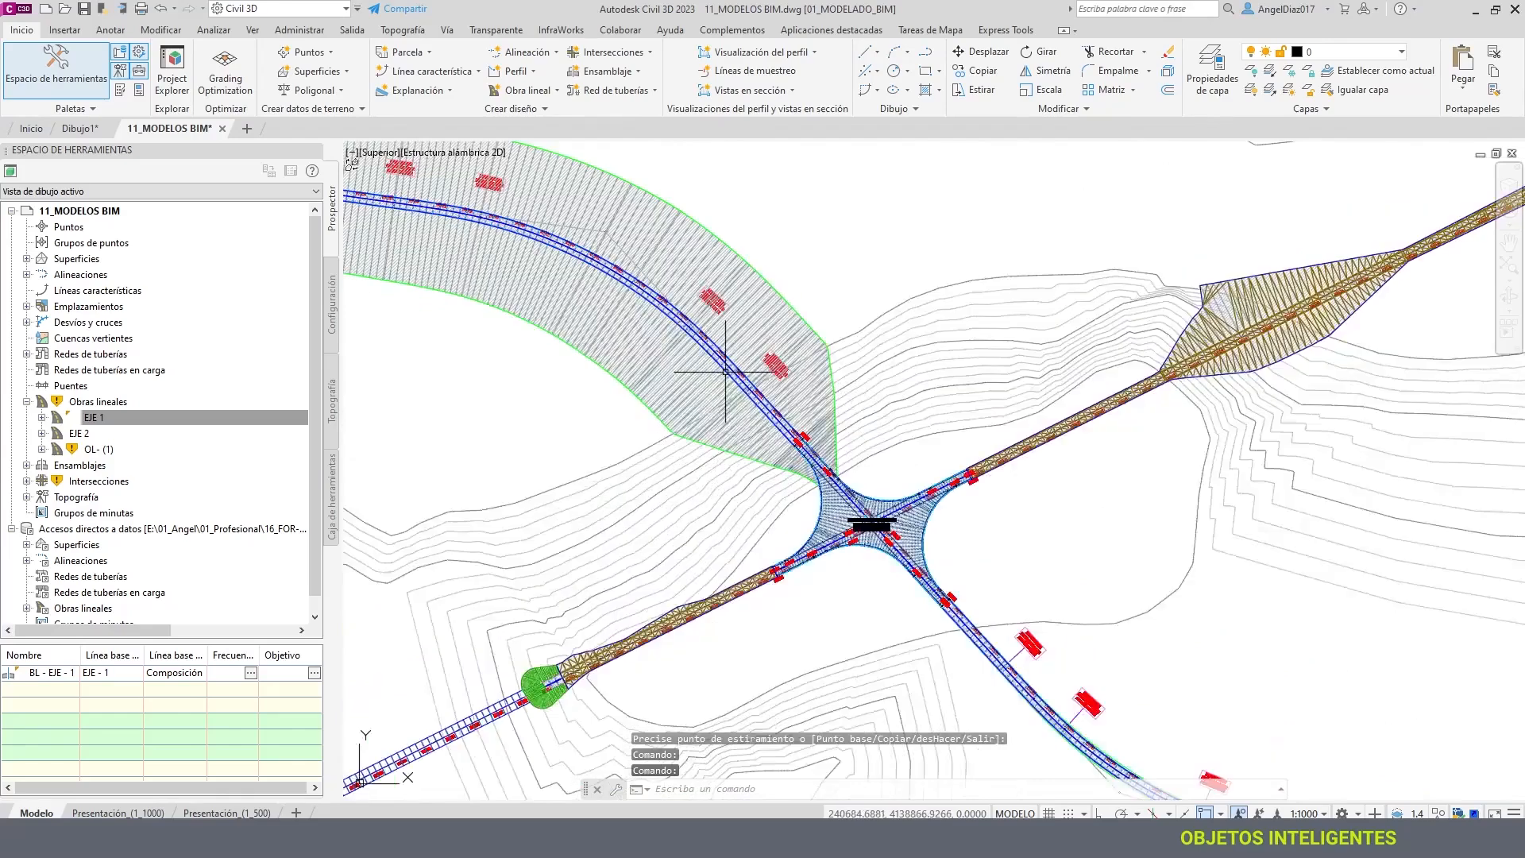
scroll(816, 427, down, 2)
mouse_move(778, 398)
middle_down()
mouse_move(924, 414)
mouse_move(918, 400)
middle_up()
scroll(914, 410, down, 4)
scroll(749, 389, up, 2)
scroll(953, 437, up, 5)
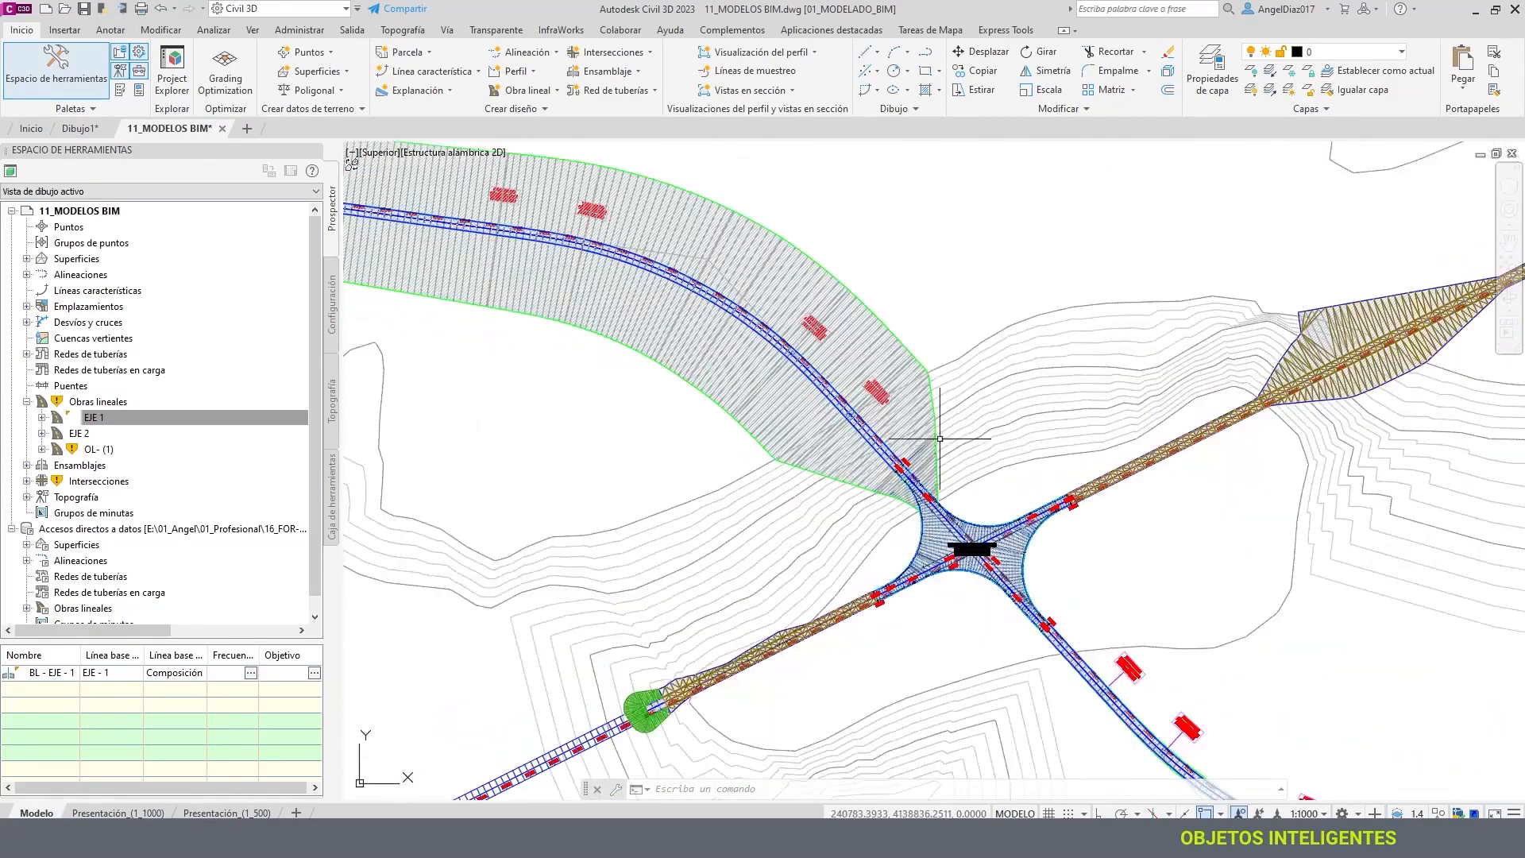
middle_drag(625, 293, 859, 428)
scroll(611, 350, down, 4)
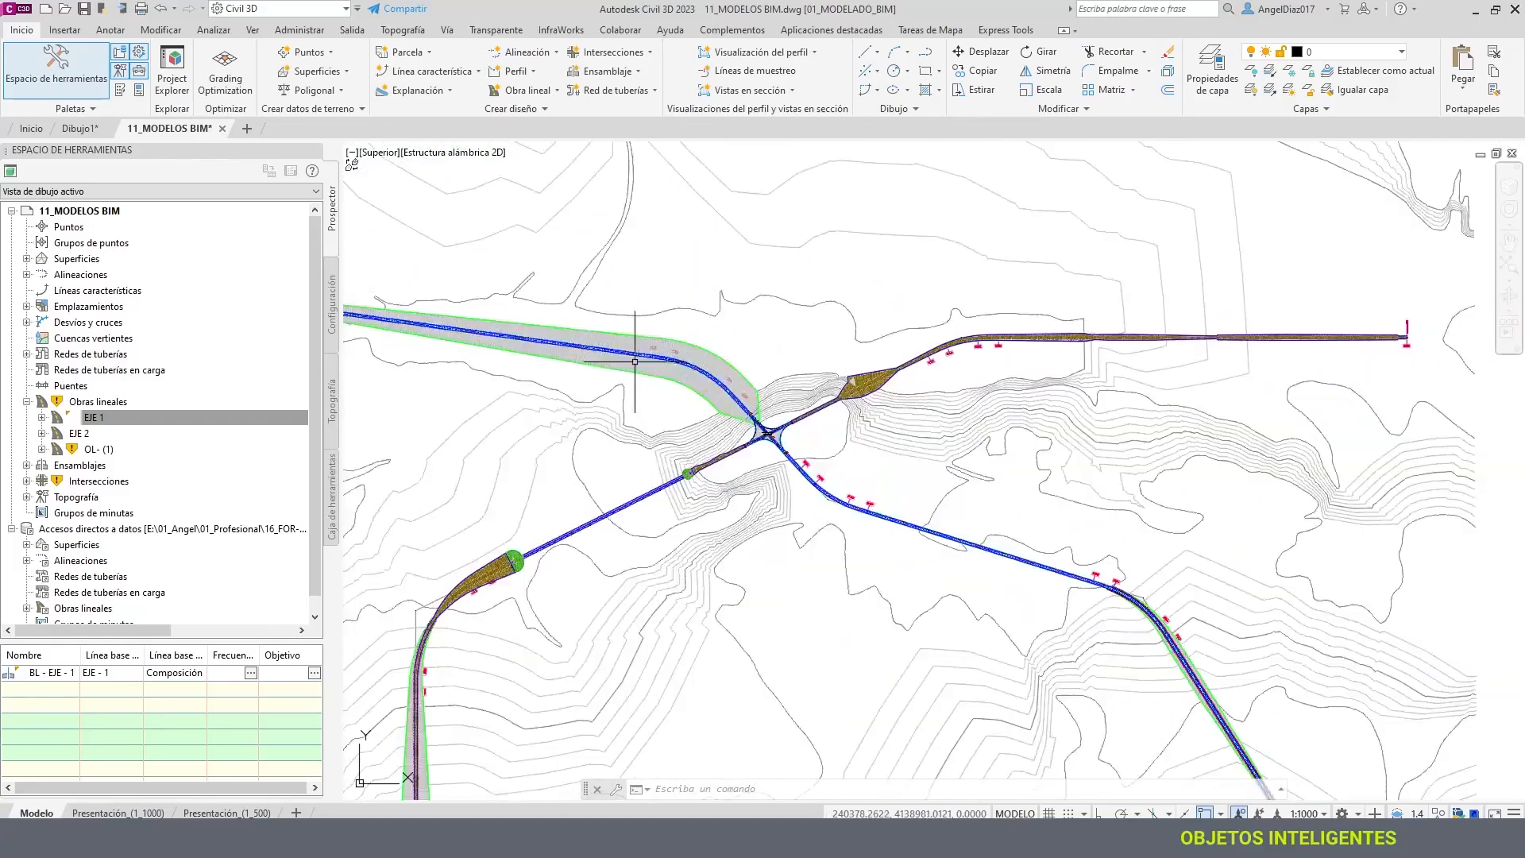
scroll(643, 368, down, 3)
mouse_move(793, 413)
middle_down()
mouse_move(468, 398)
mouse_move(927, 428)
middle_up()
scroll(611, 378, up, 2)
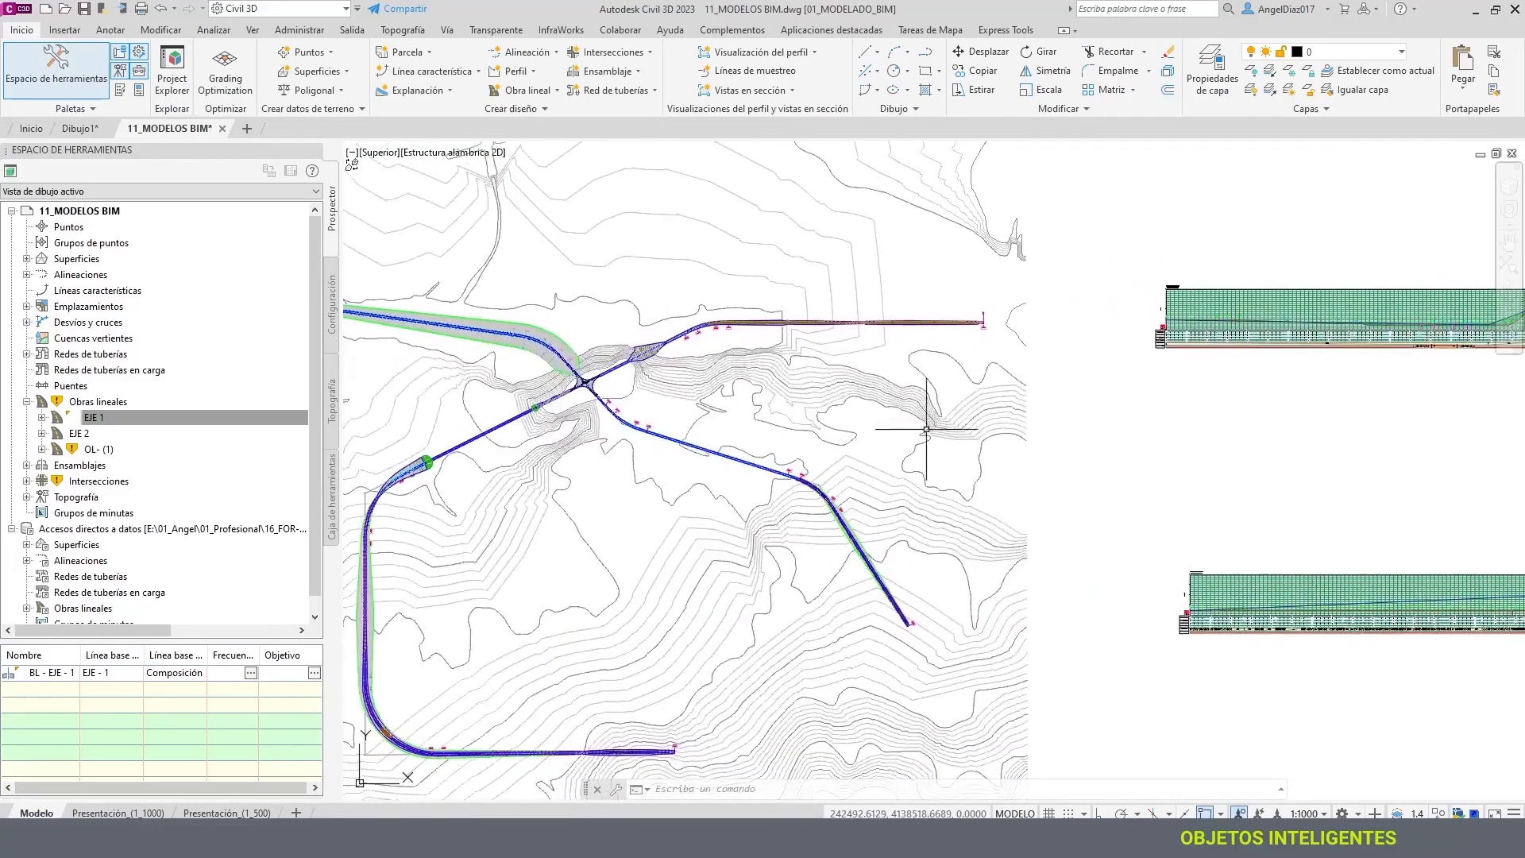
scroll(528, 349, up, 6)
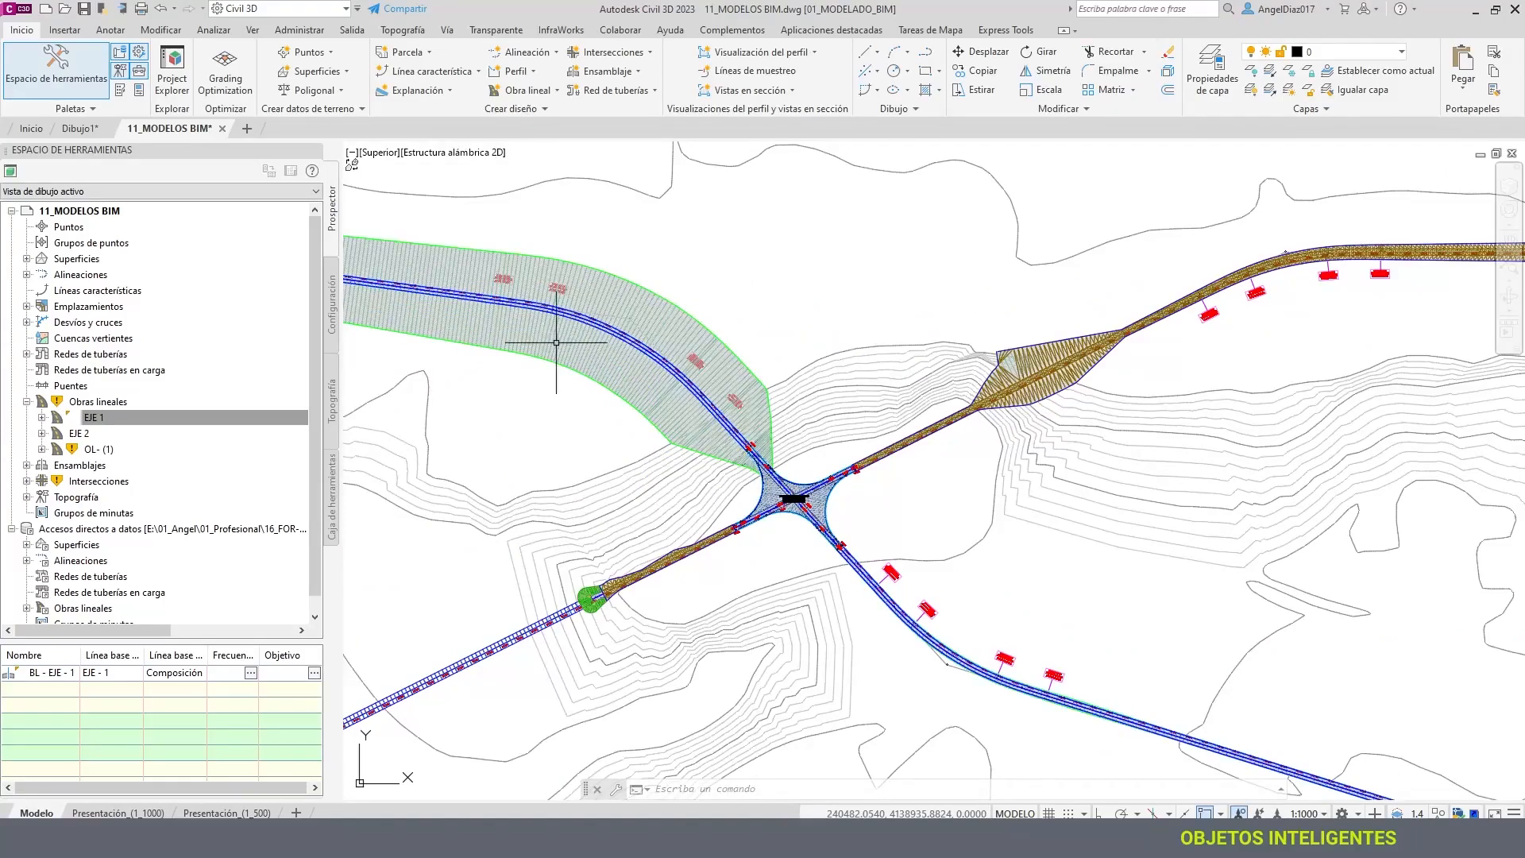
scroll(636, 437, down, 4)
middle_drag(632, 446, 744, 469)
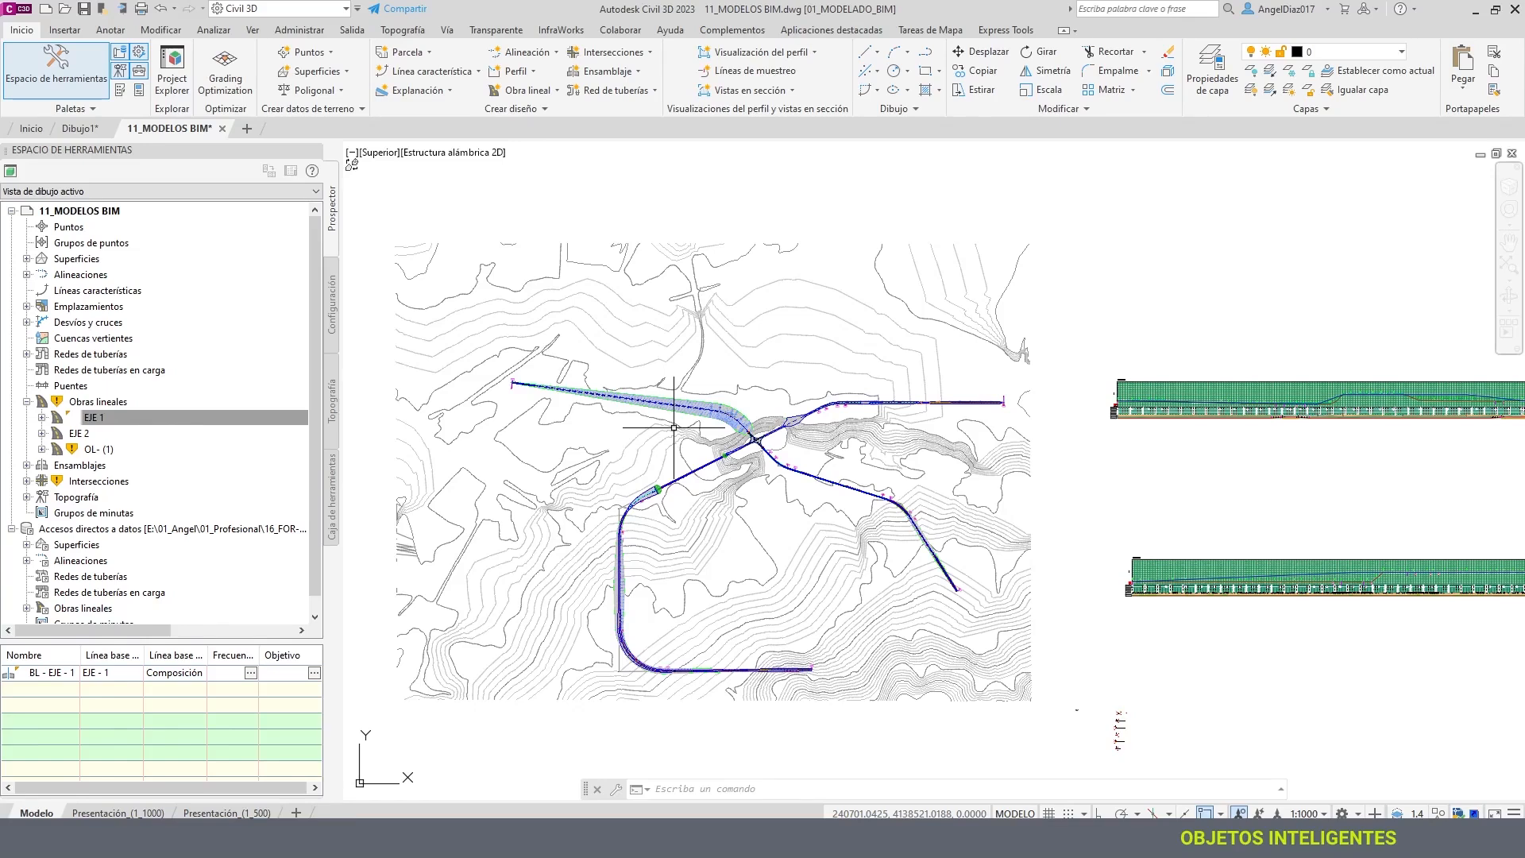
click(585, 339)
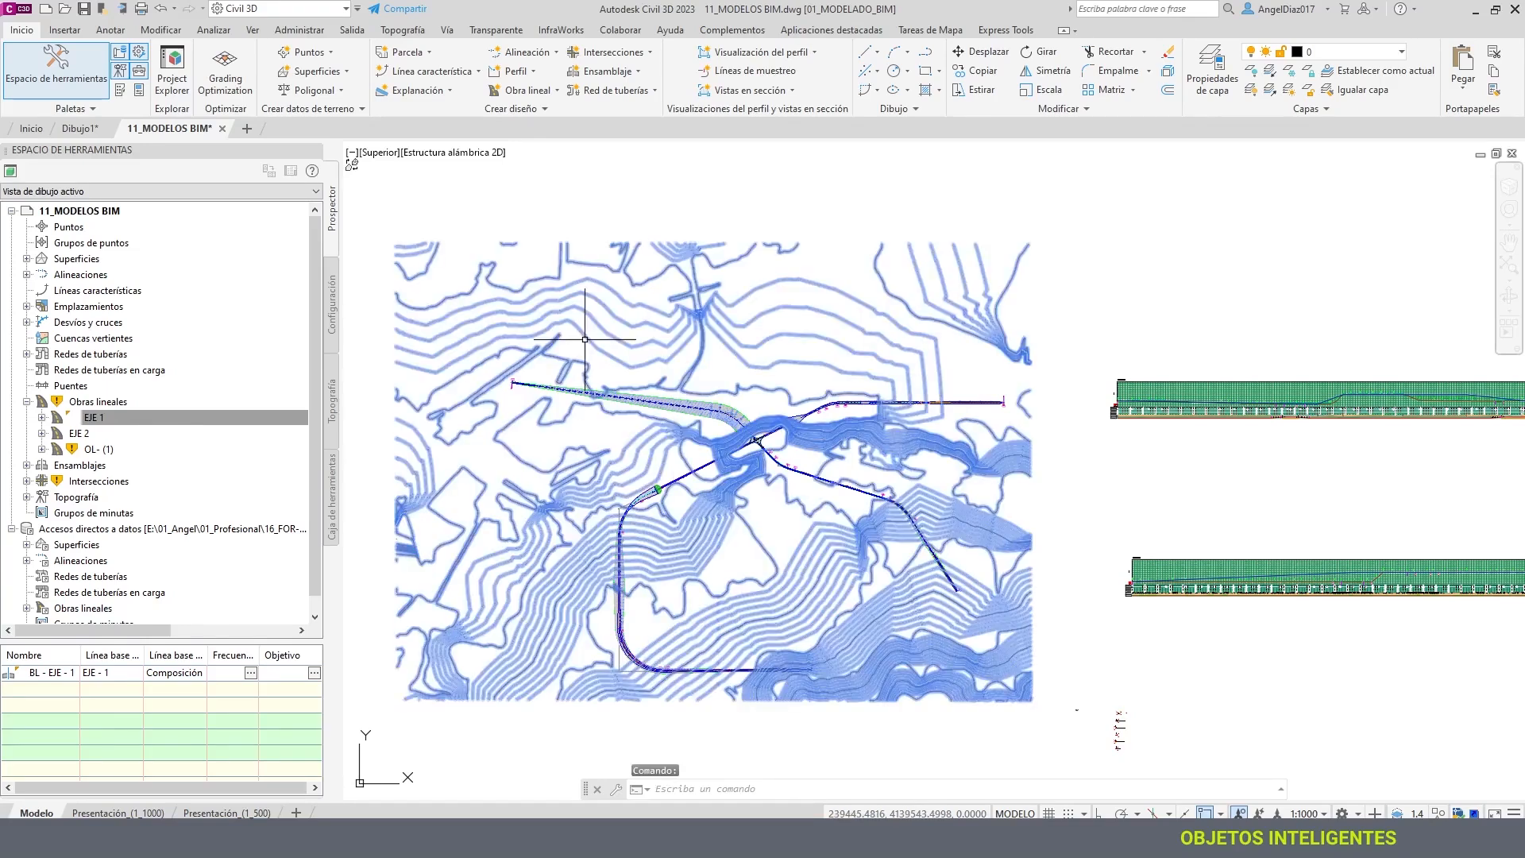
key(Escape)
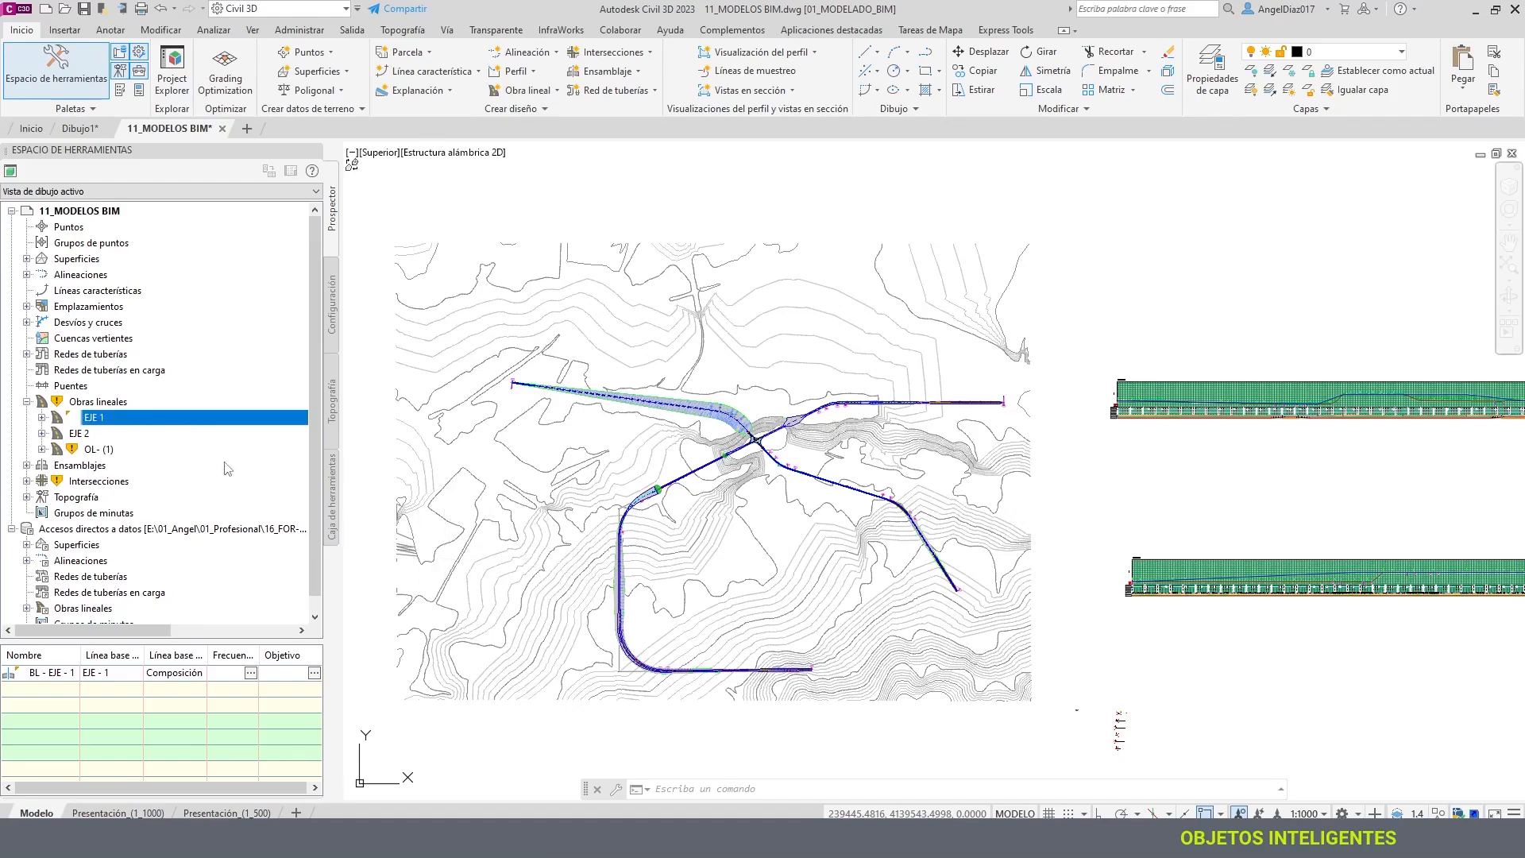
- Select the EJE - 1 centreline alignment in the drawing from the project's list of centreline alignments
click(26, 274)
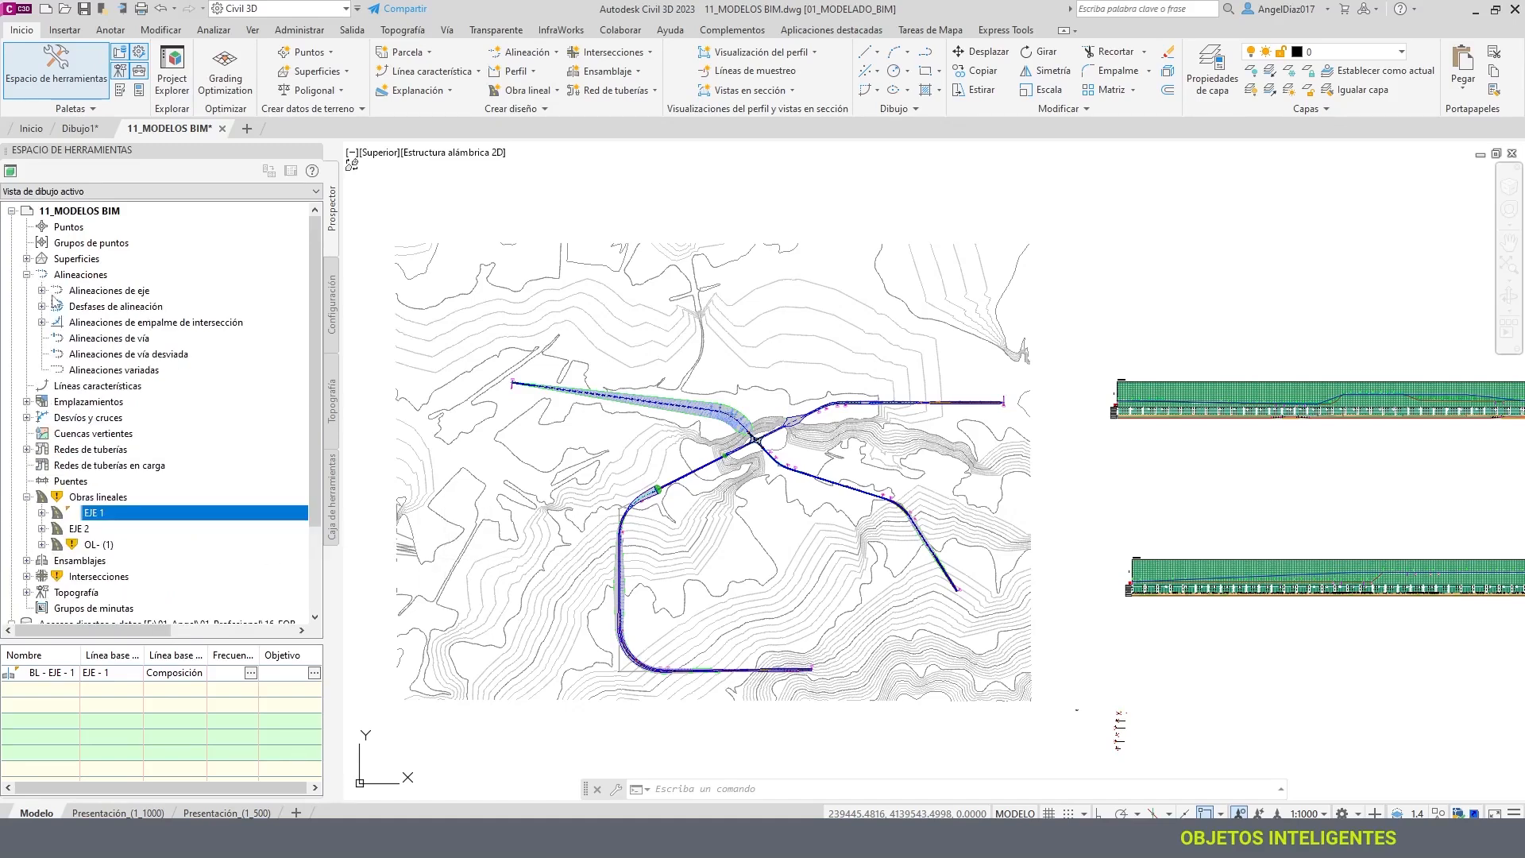
click(43, 290)
right_click(125, 308)
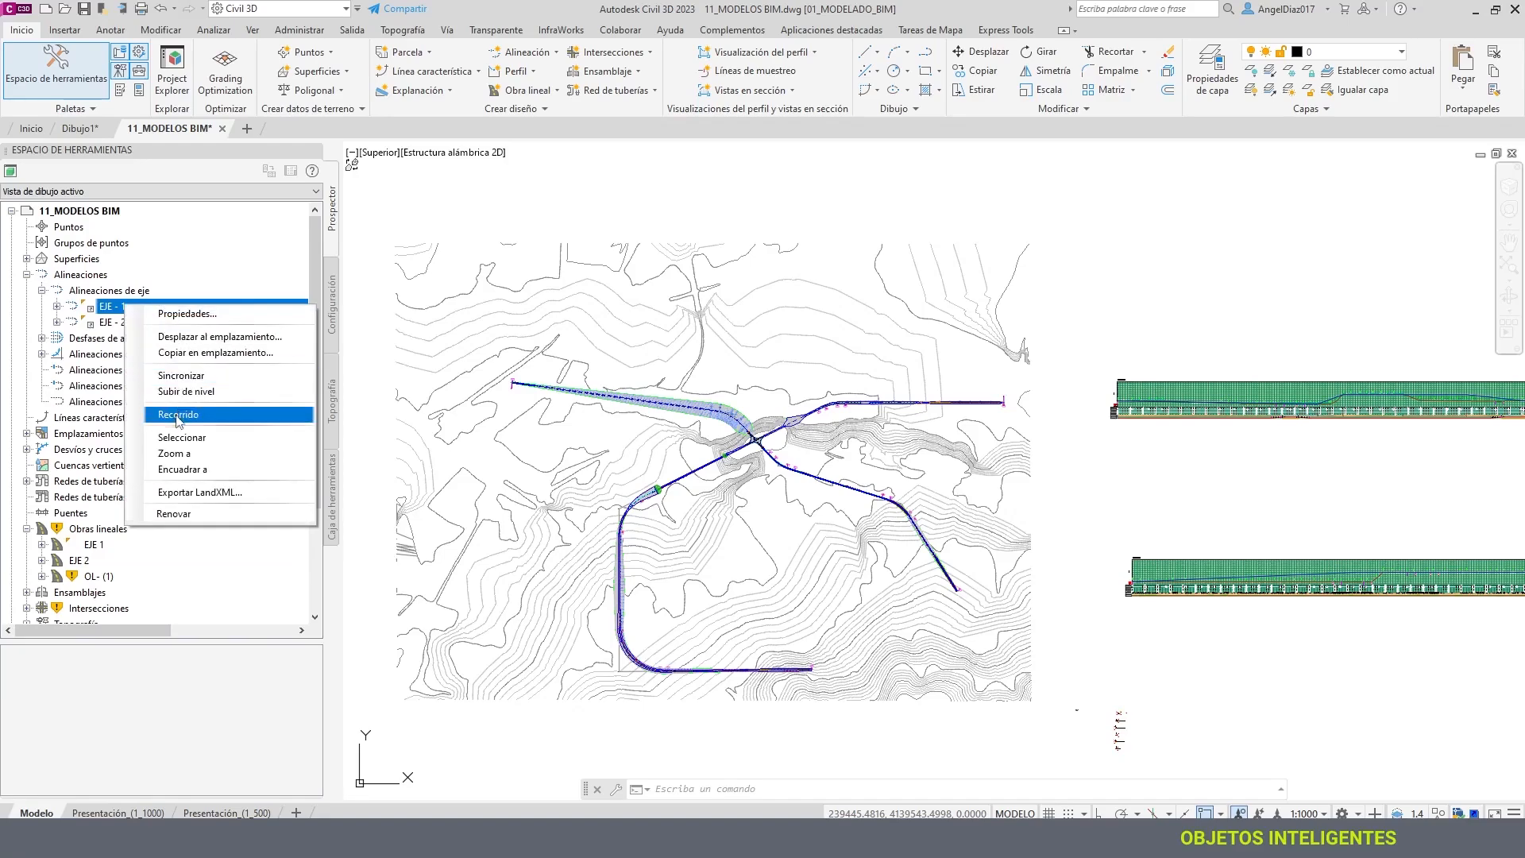
click(191, 437)
- Examine the selected EJE - 1 alignment along its southwest stretch, down to the curve at the southwest corner
scroll(615, 507, up, 5)
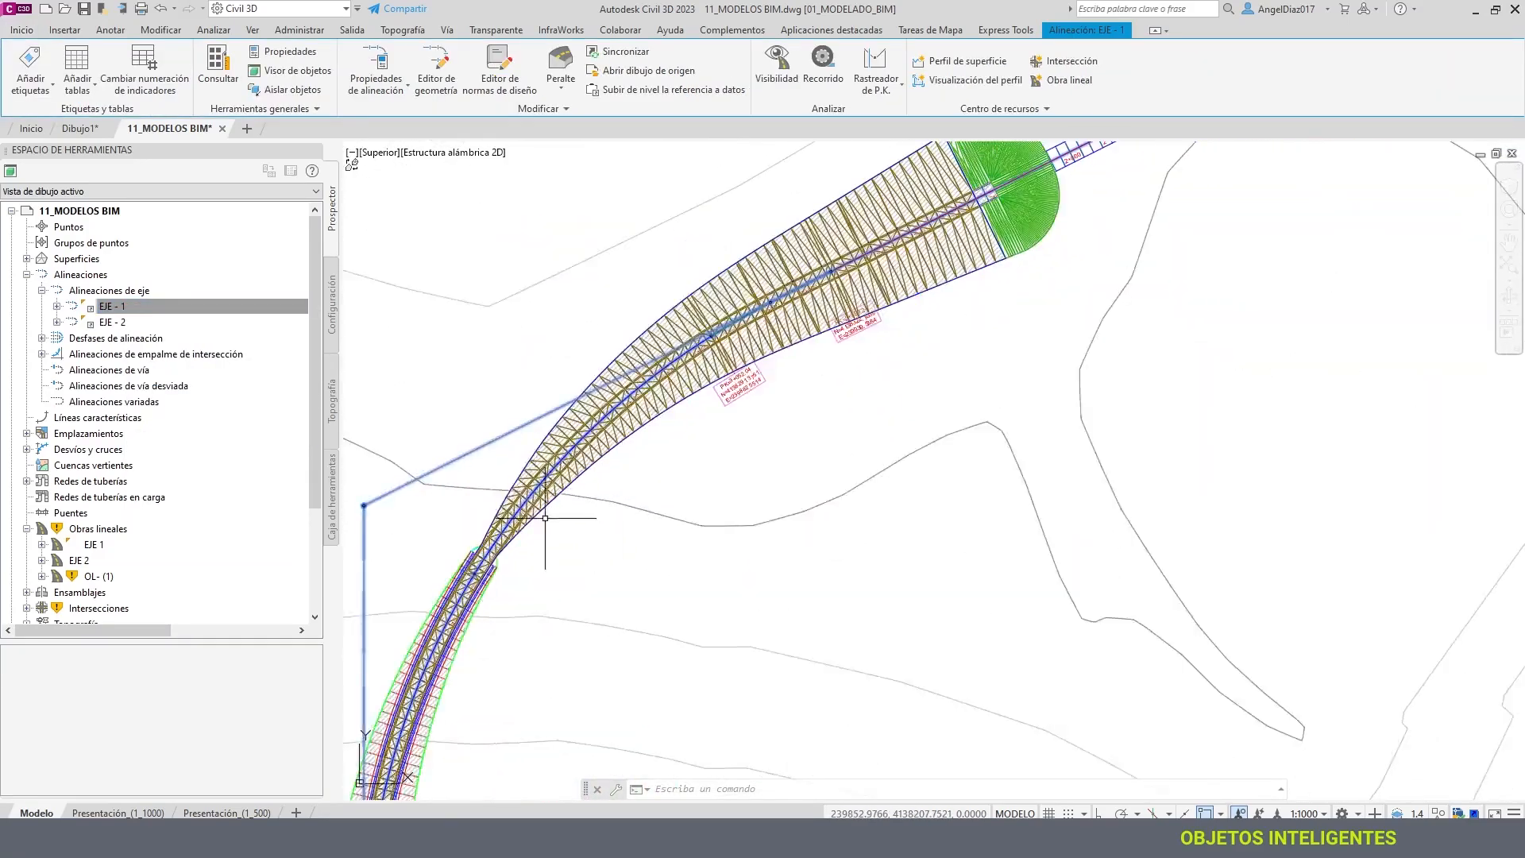
scroll(648, 472, down, 8)
scroll(787, 391, down, 2)
middle_drag(787, 390, 647, 486)
scroll(862, 365, up, 6)
scroll(874, 434, down, 2)
mouse_move(763, 531)
middle_down()
mouse_move(1048, 378)
mouse_move(1009, 280)
middle_up()
mouse_move(786, 491)
middle_down()
mouse_move(780, 460)
mouse_move(863, 221)
middle_up()
scroll(714, 520, up, 2)
middle_drag(727, 602, 750, 265)
scroll(767, 496, up, 8)
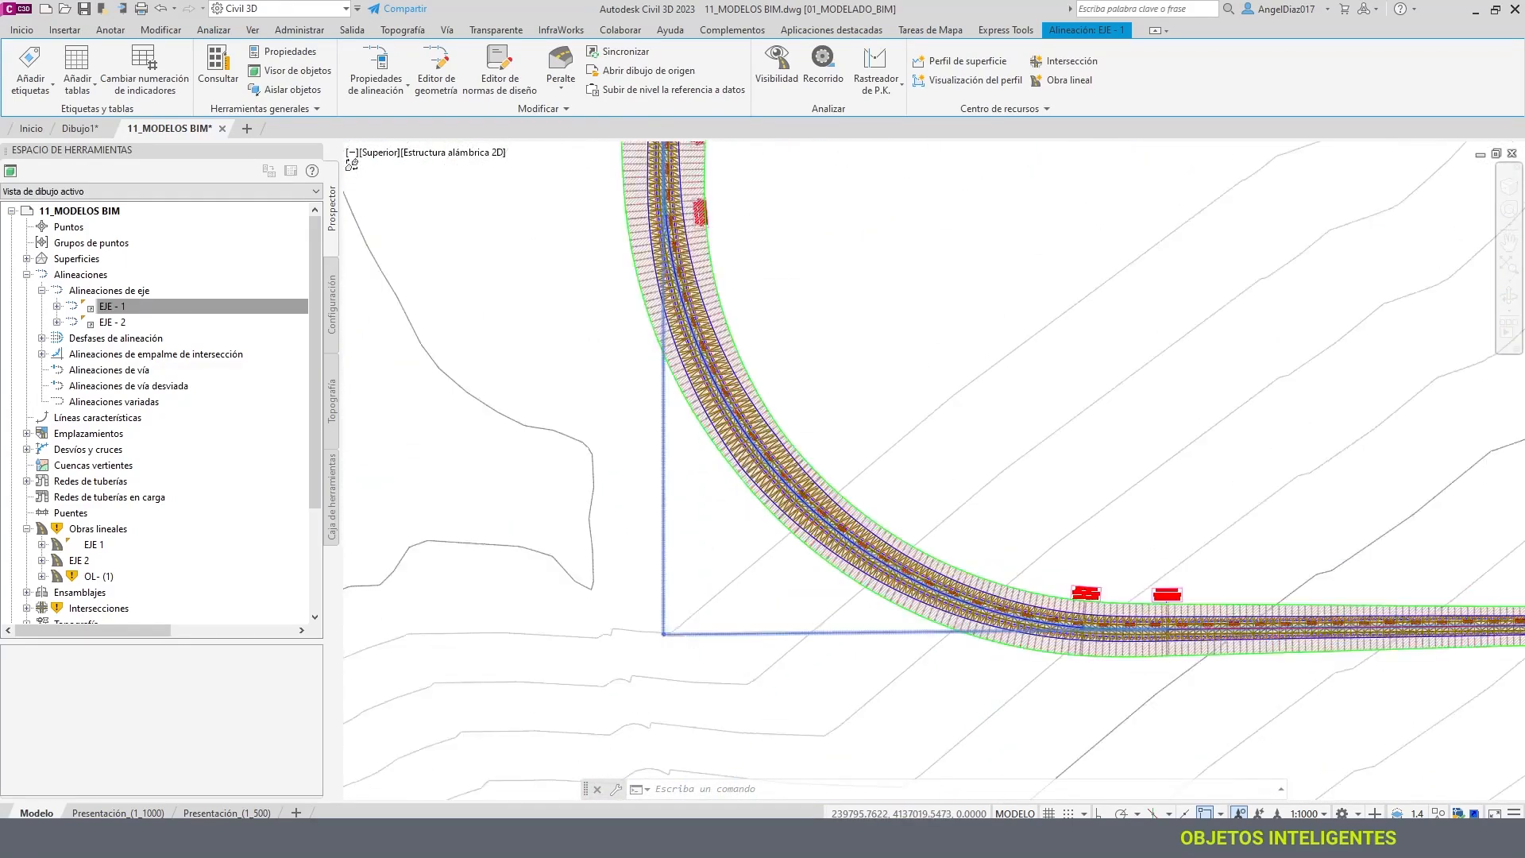
- Review the EJE - 1 alignment against the full road layout and terrain surface, and clear the selection
scroll(853, 496, down, 10)
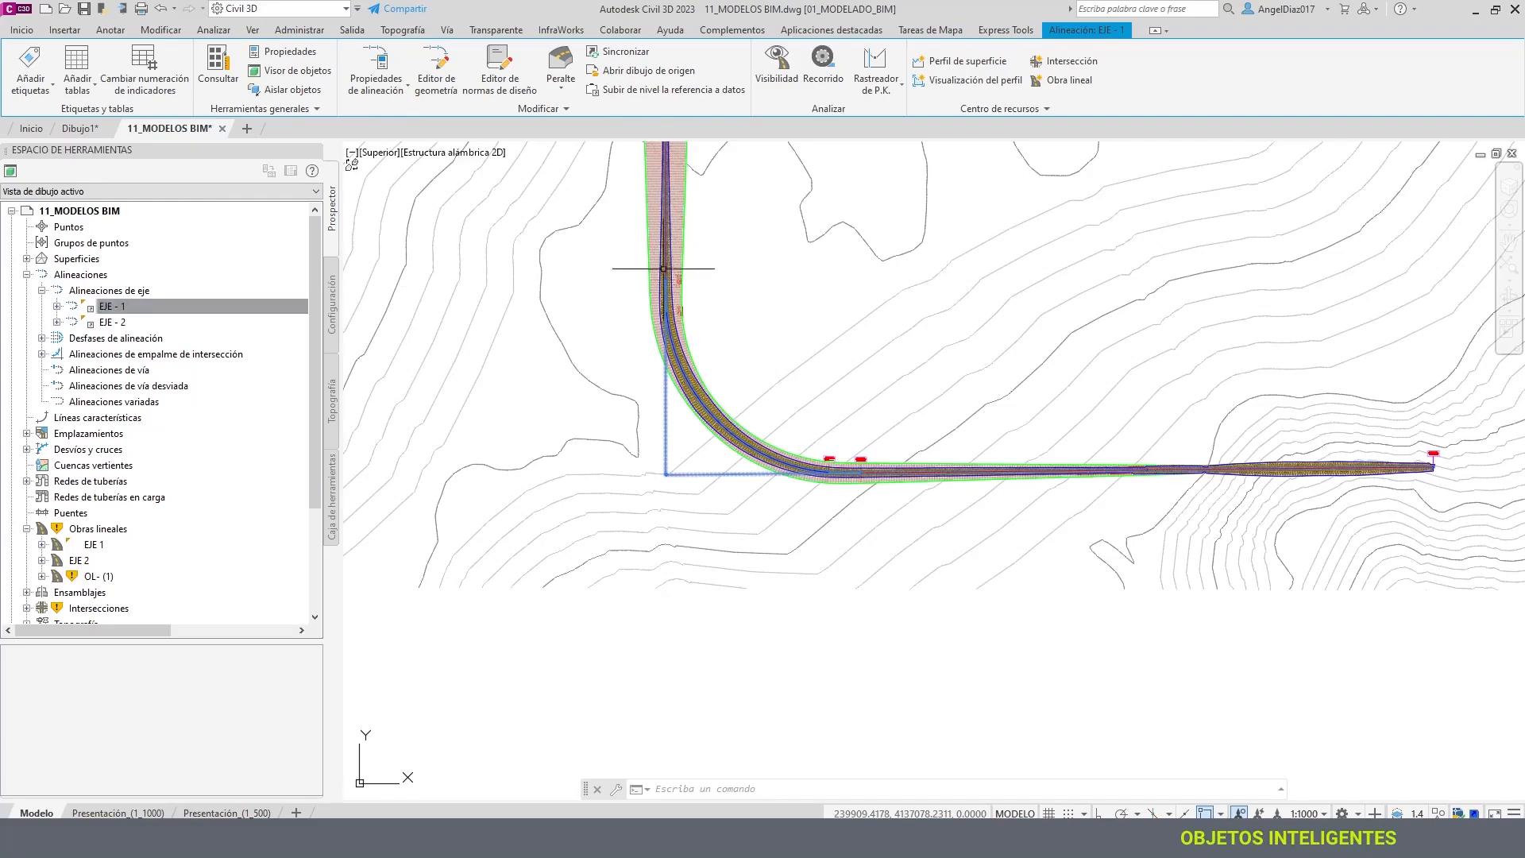
scroll(800, 321, down, 8)
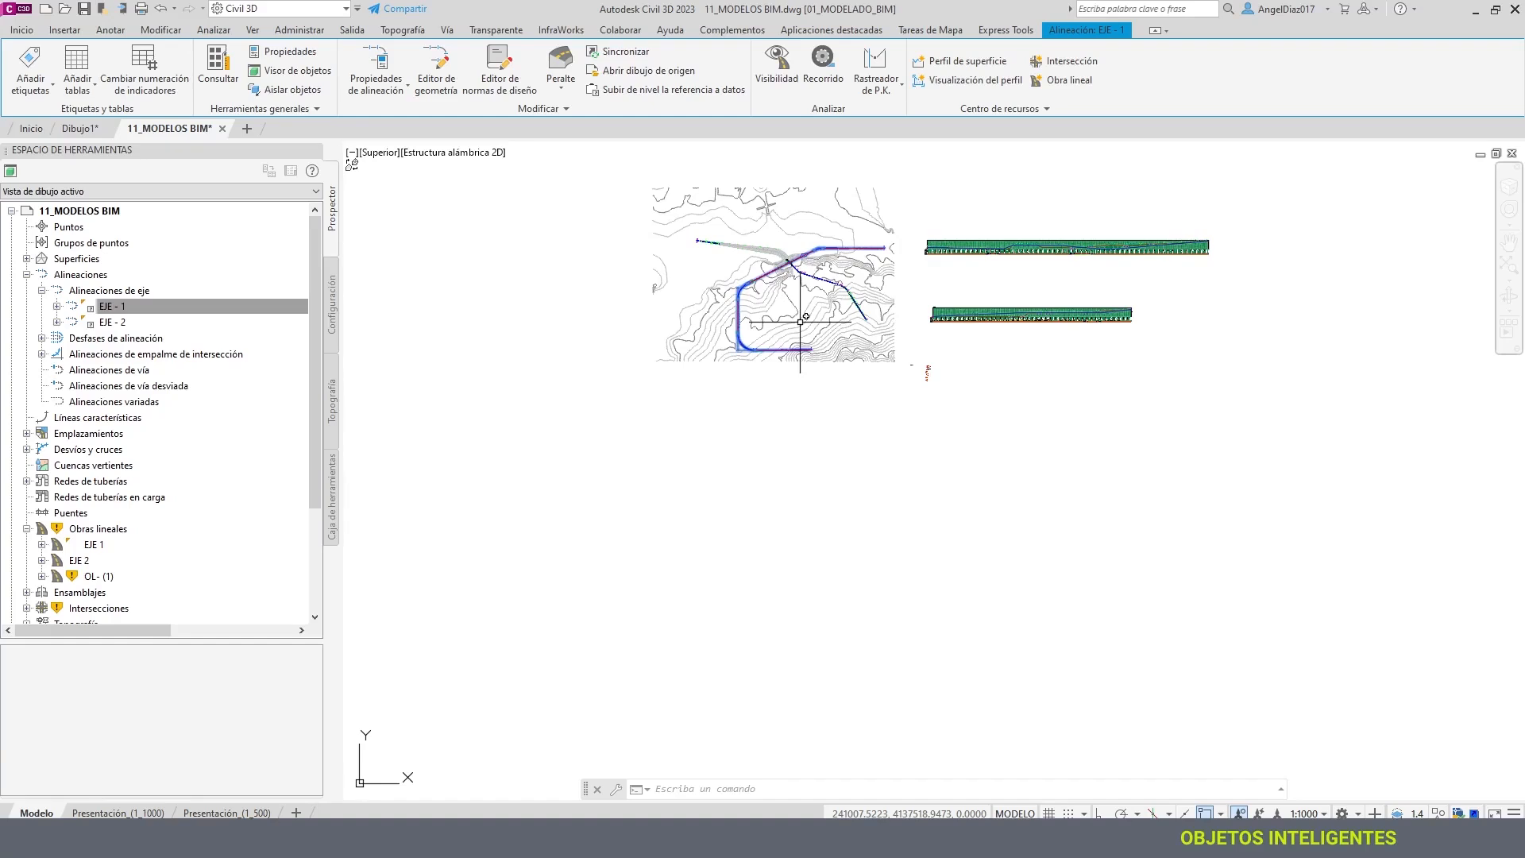
scroll(800, 322, up, 4)
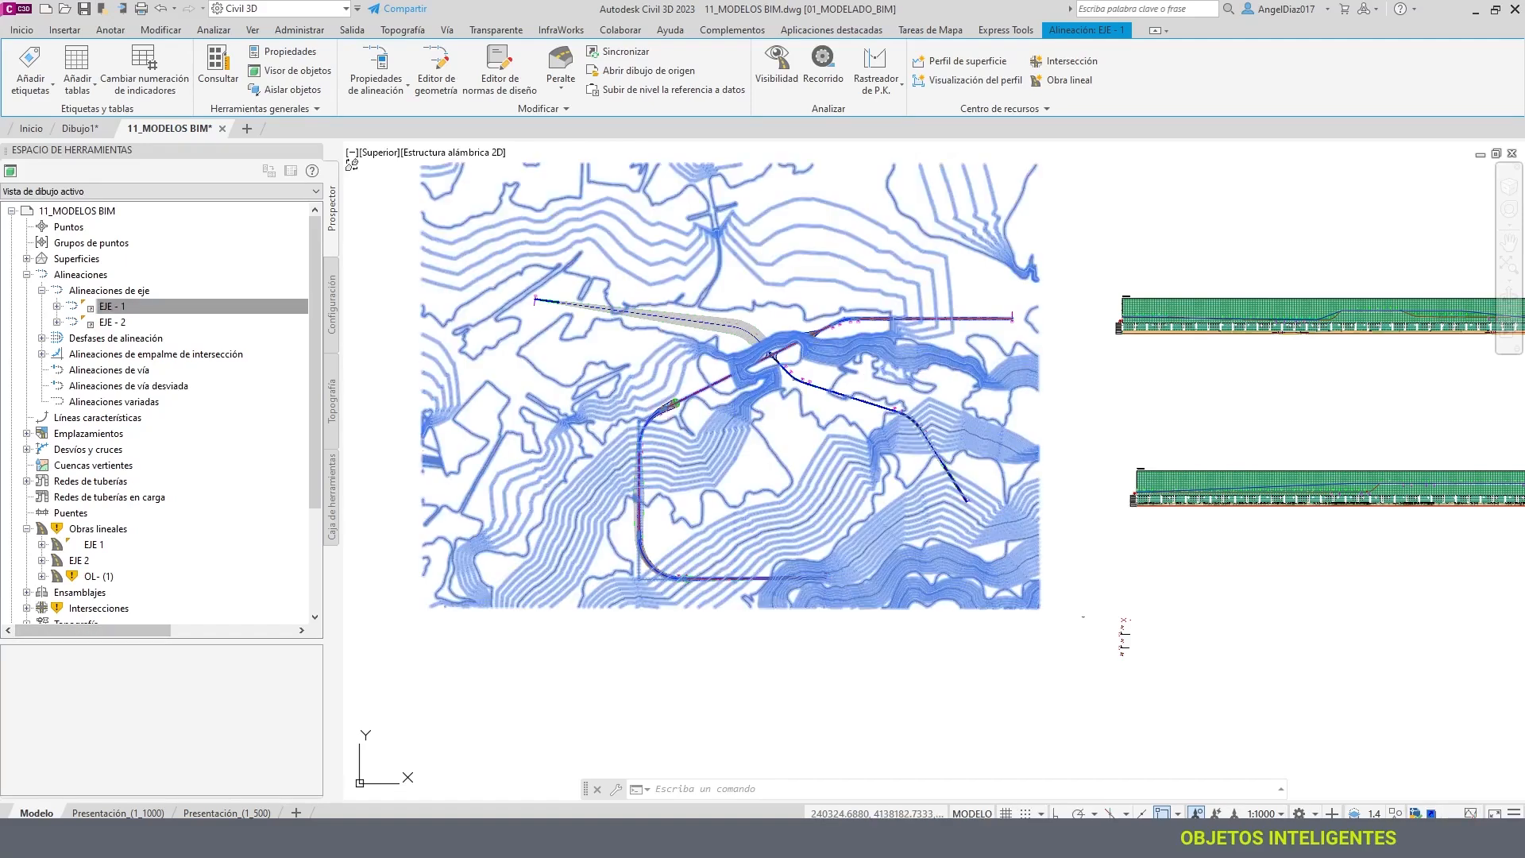
click(677, 437)
key(Escape)
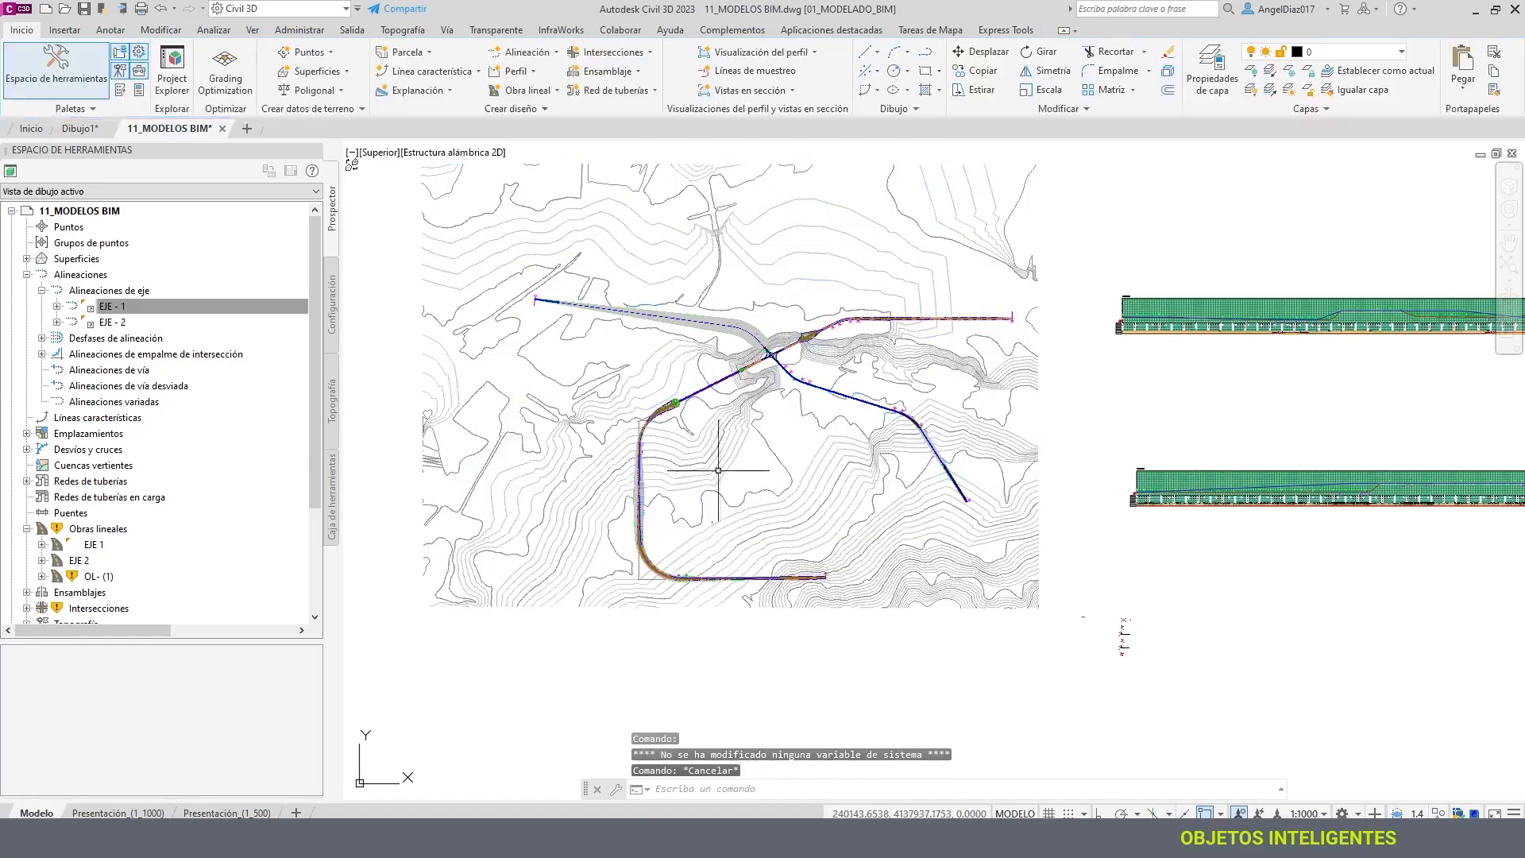
- Examine the full road assembly with its cut and fill slope subassemblies on both sides, southeast of the plan
middle_drag(717, 469, 544, 410)
scroll(951, 576, up, 10)
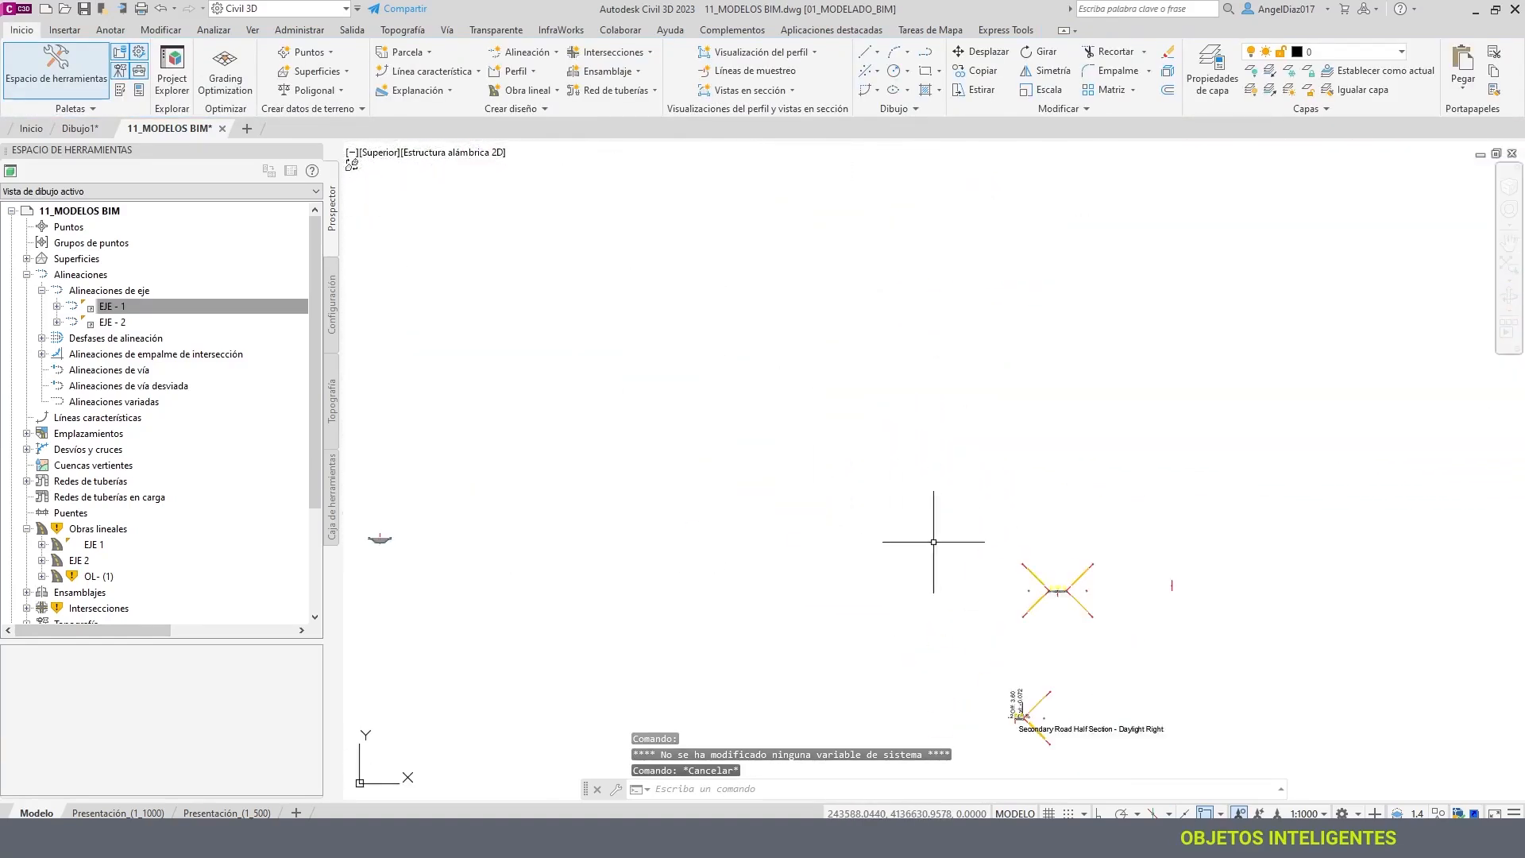
scroll(1057, 589, up, 6)
middle_drag(902, 432, 889, 480)
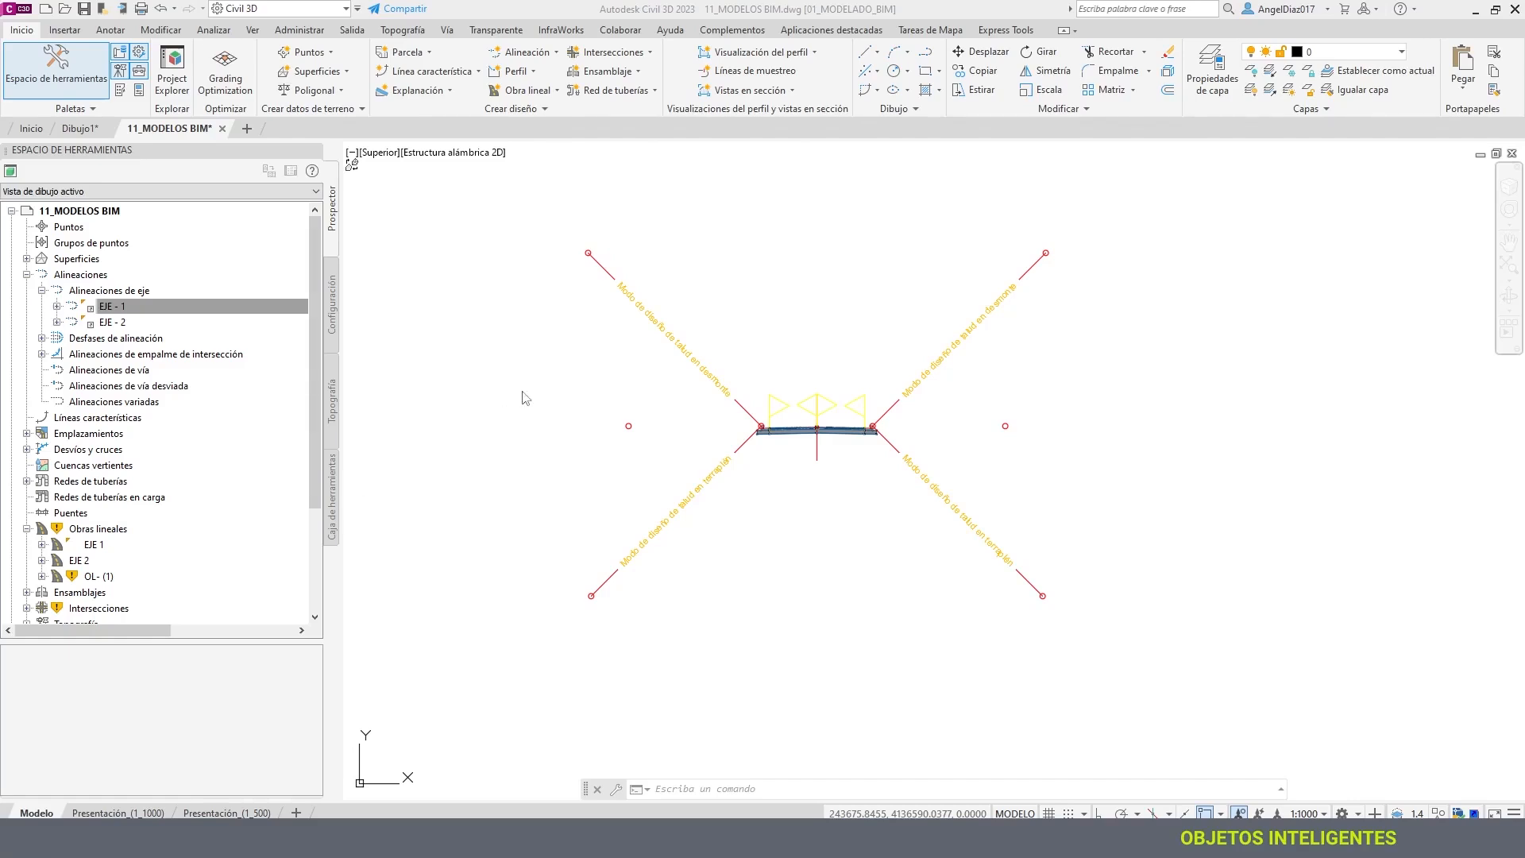
scroll(620, 357, down, 2)
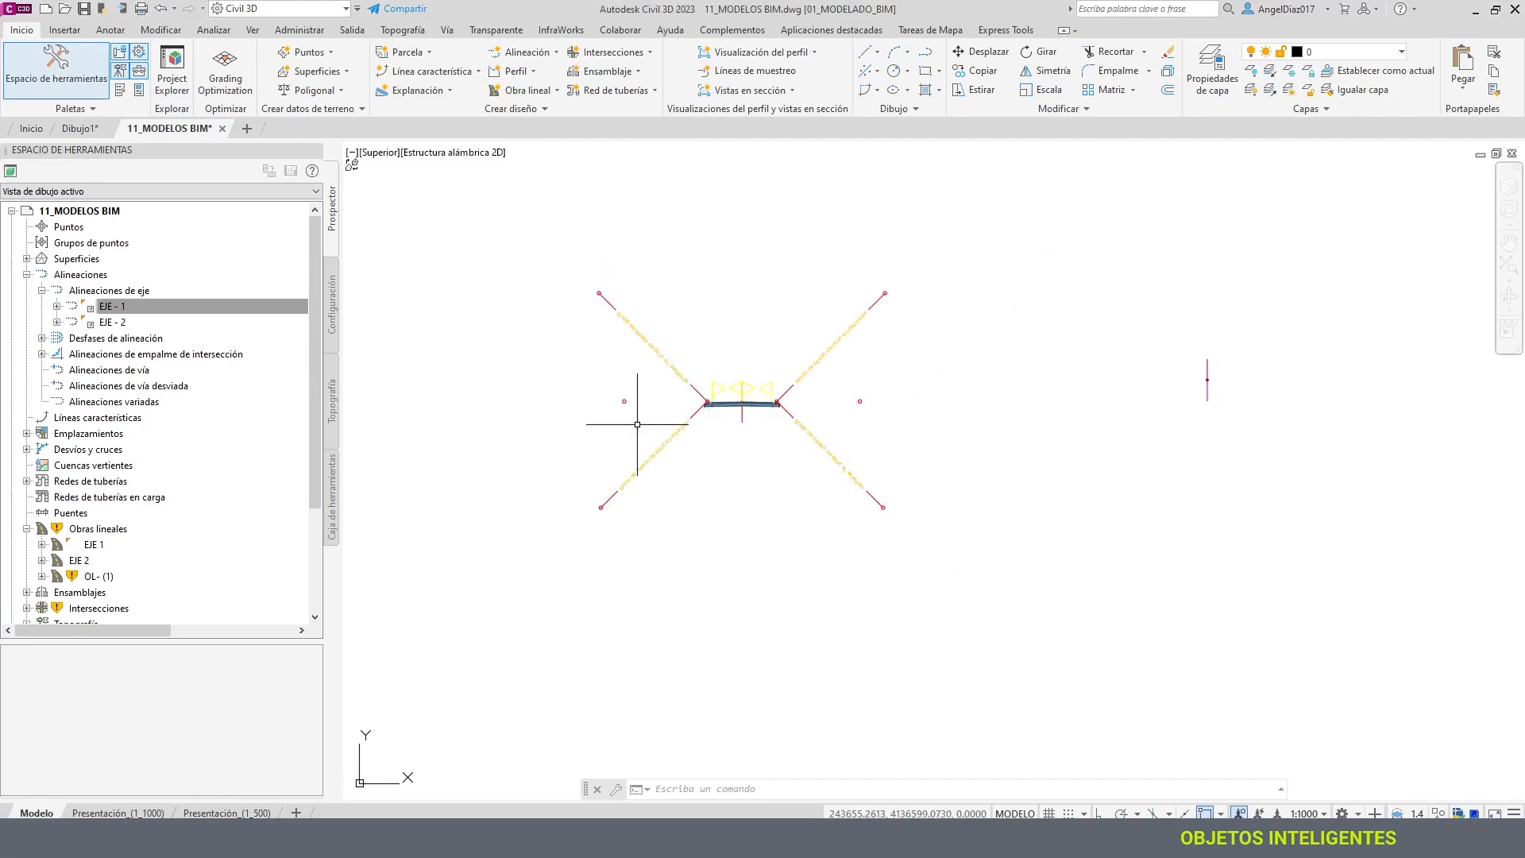
mouse_move(629, 427)
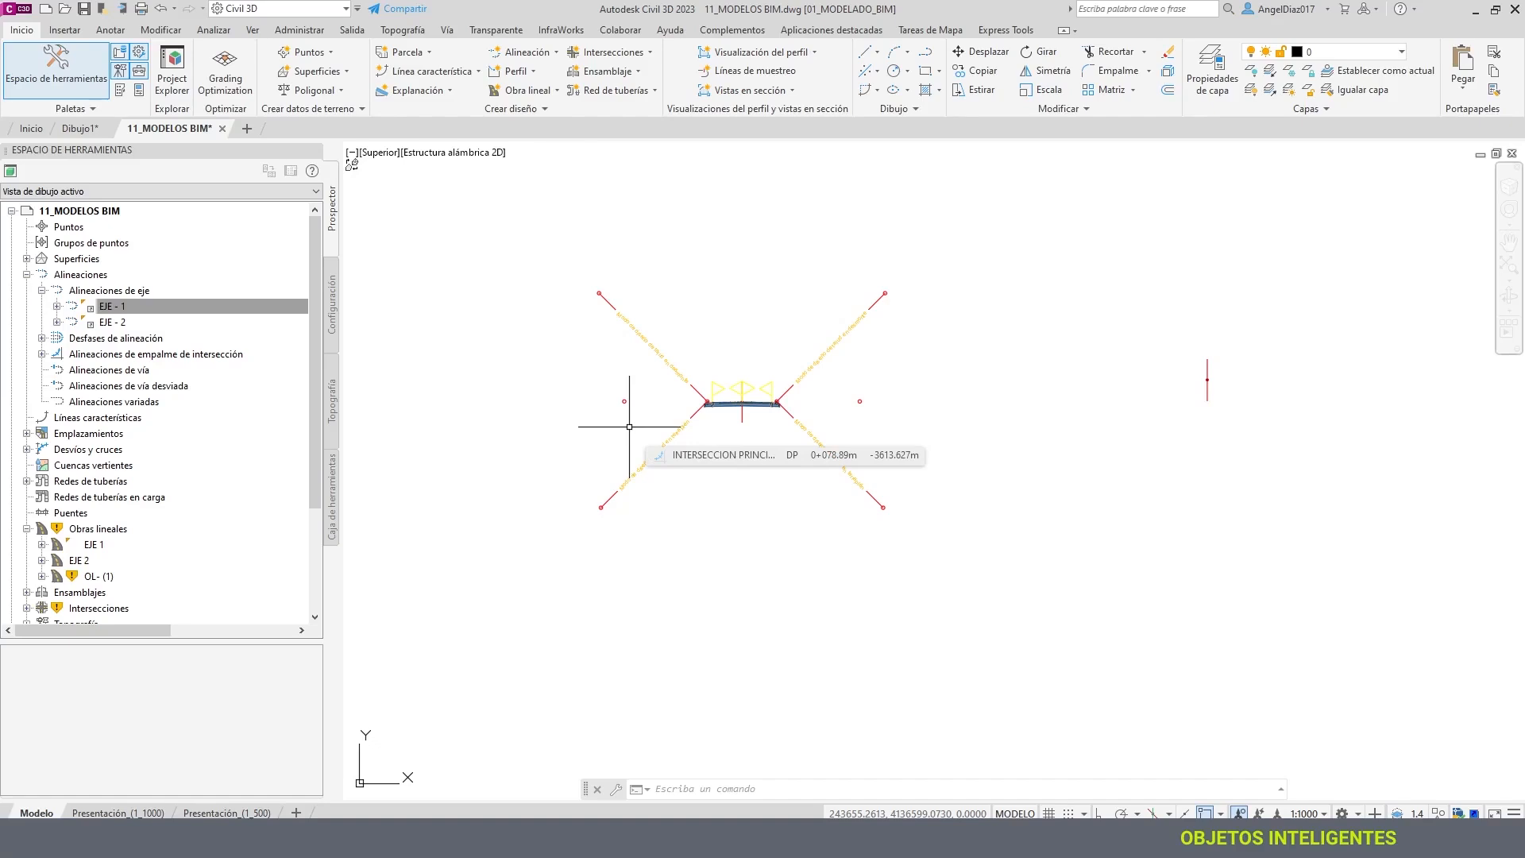
- Return to the road plan and select the EJE 2 corridor on its southeast stretch
scroll(619, 397, down, 10)
middle_drag(627, 377, 1020, 380)
scroll(1020, 381, down, 4)
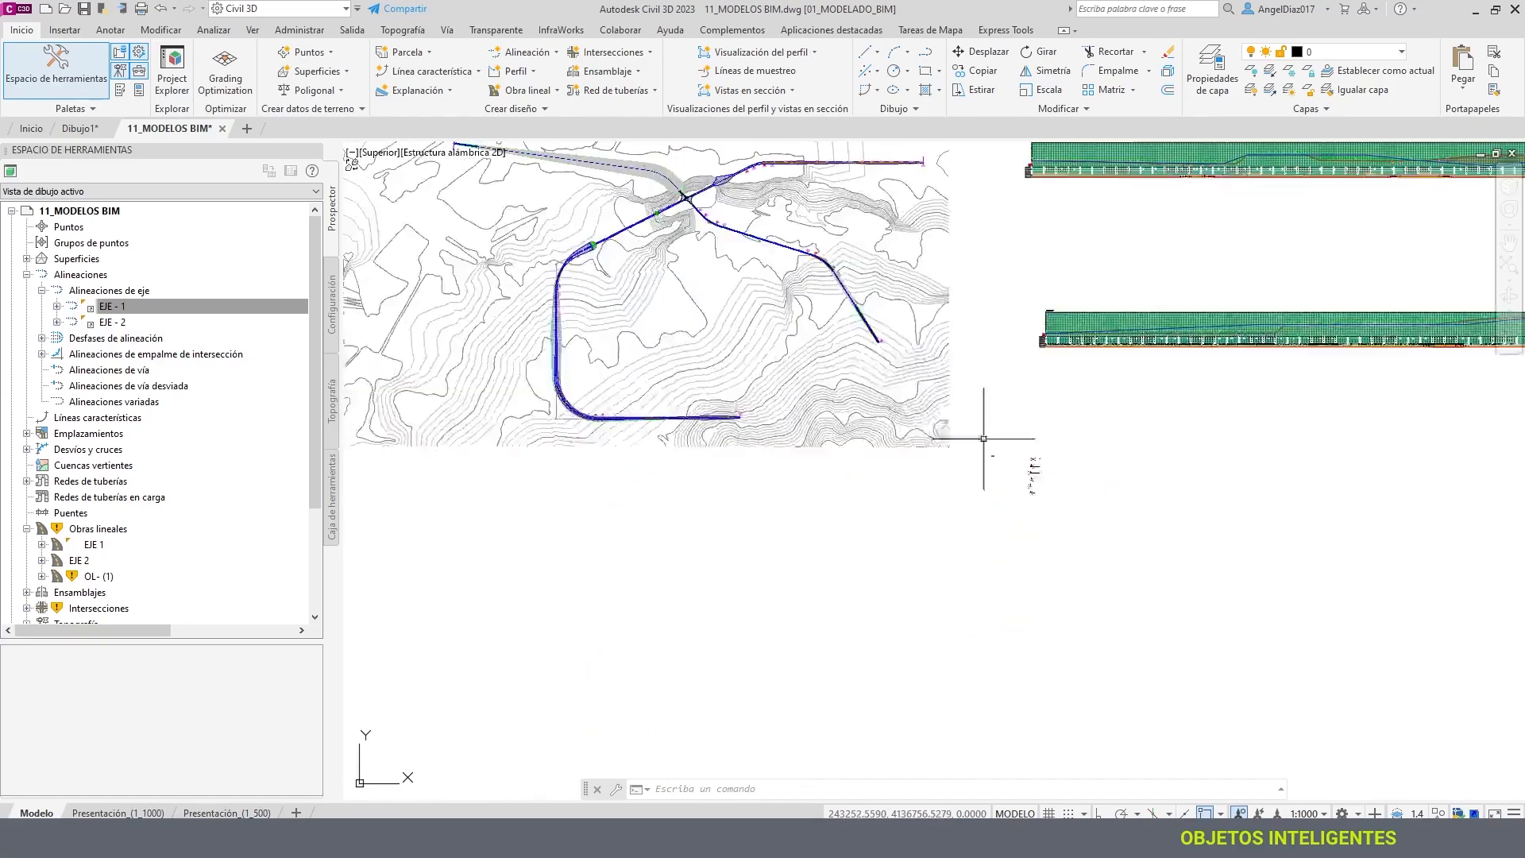
scroll(866, 251, up, 6)
scroll(867, 251, up, 6)
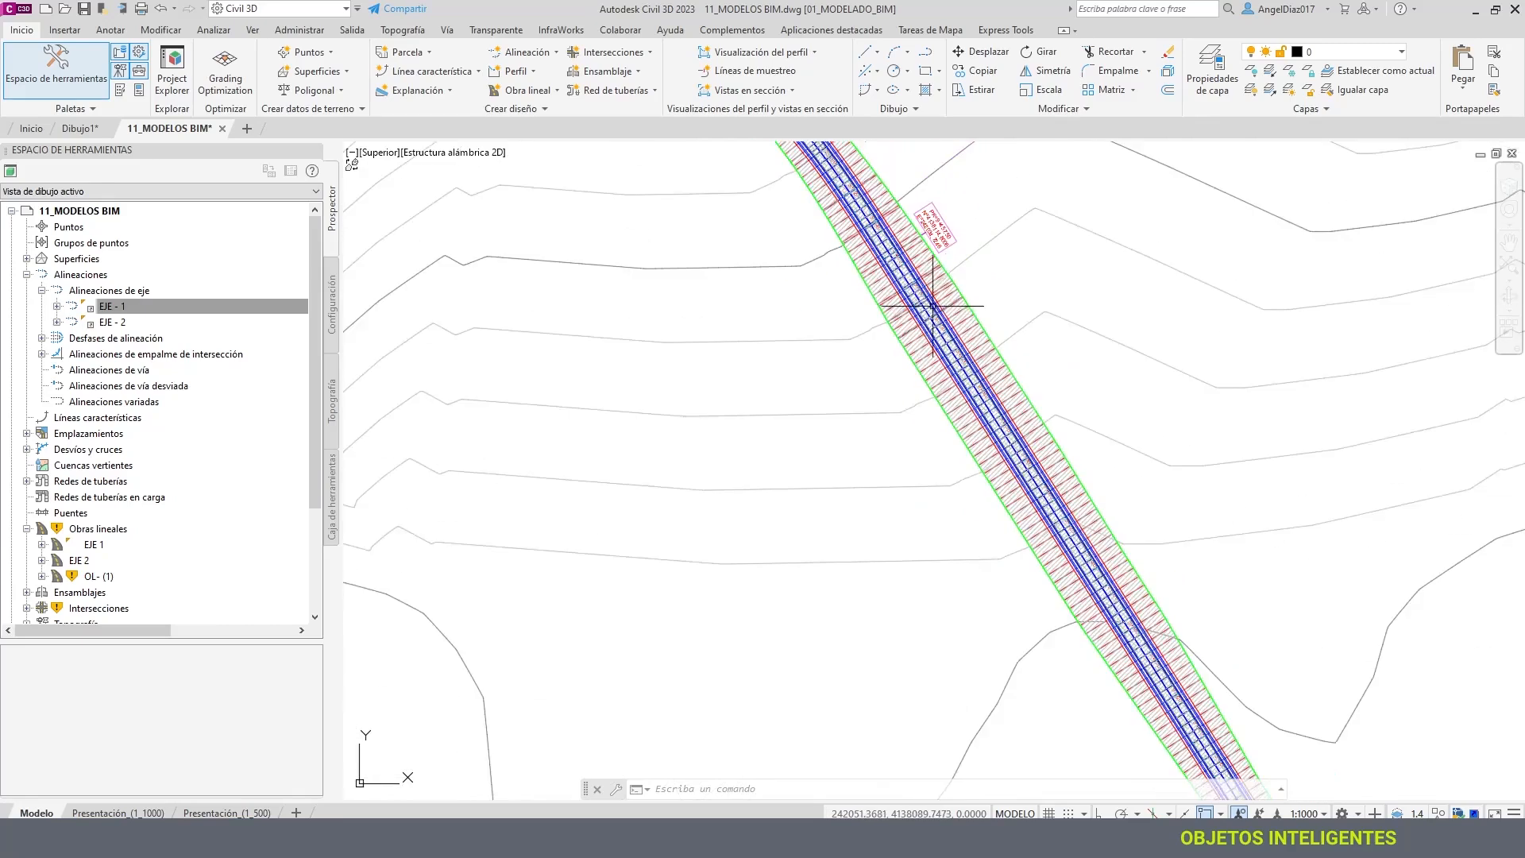
click(757, 350)
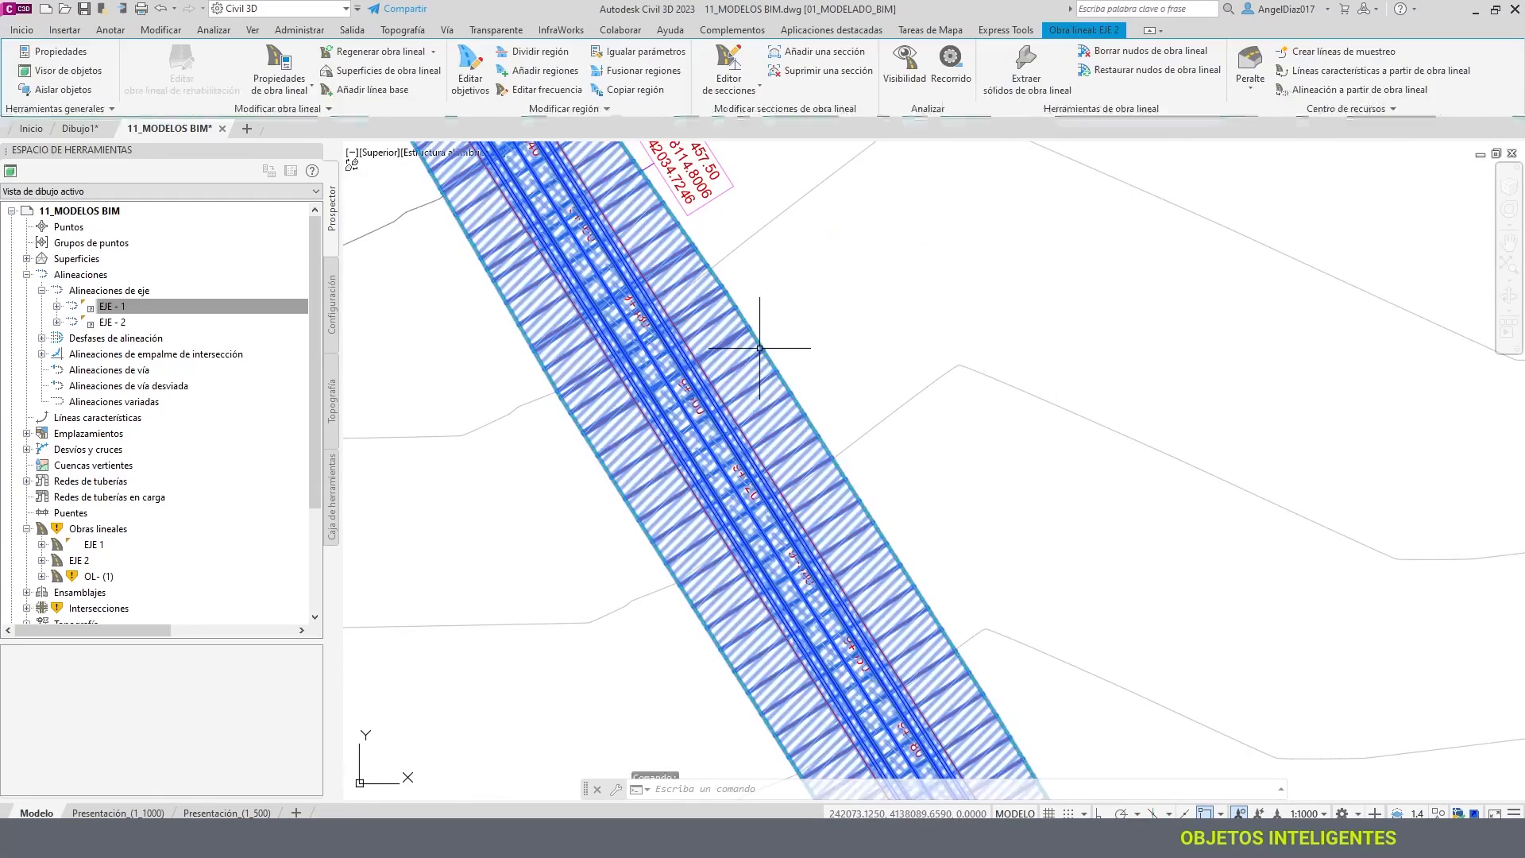
- Examine the selected EJE 2 corridor along its full route and its wide northwest stretch, and deselect it
scroll(736, 401, down, 5)
scroll(736, 401, down, 2)
middle_drag(678, 376, 861, 396)
middle_drag(546, 278, 647, 297)
middle_drag(840, 329, 762, 317)
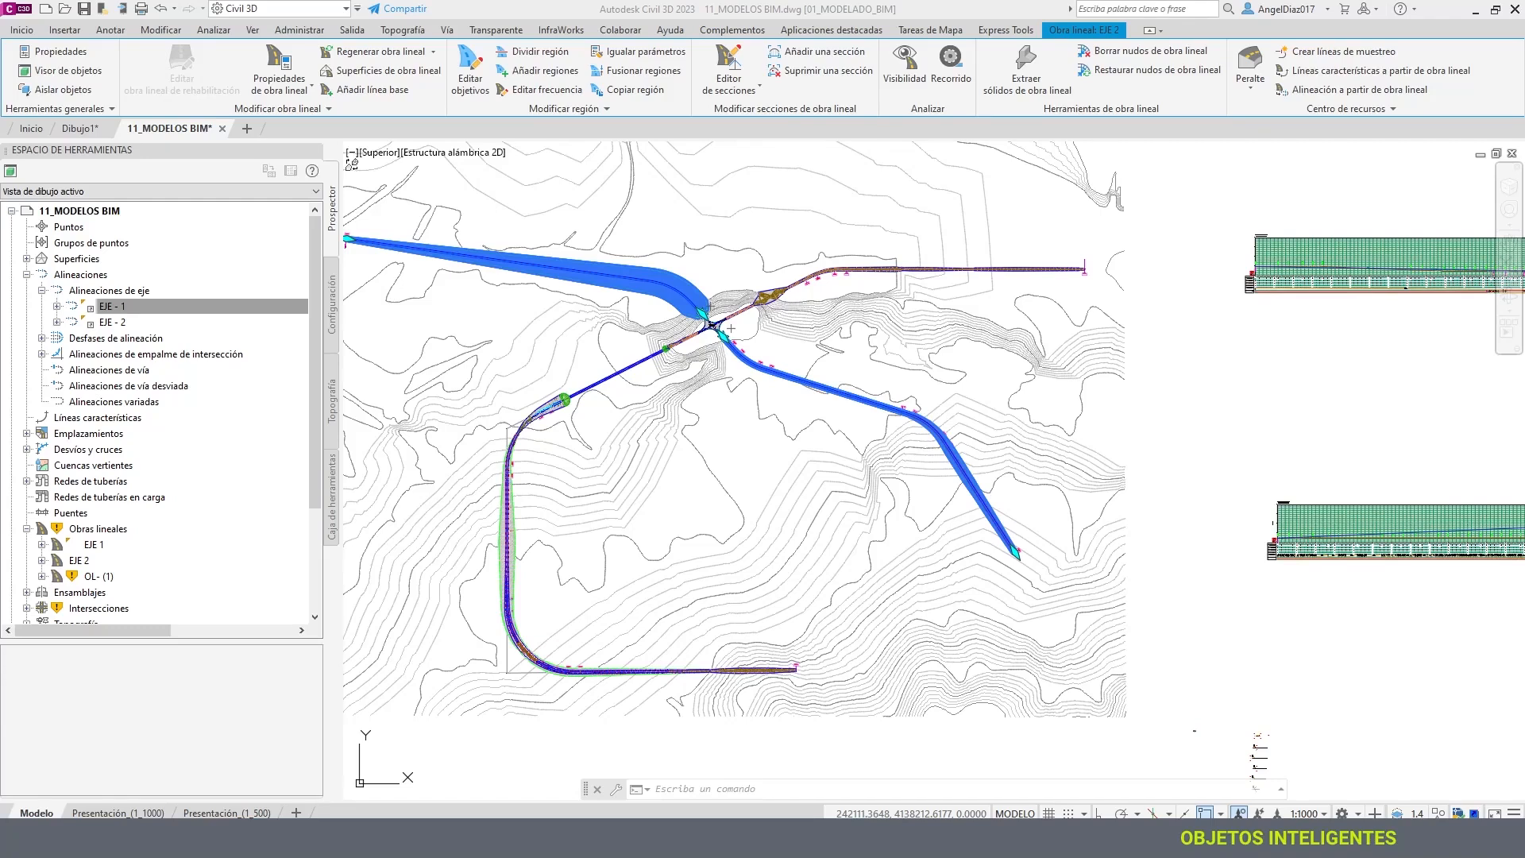
scroll(592, 275, up, 3)
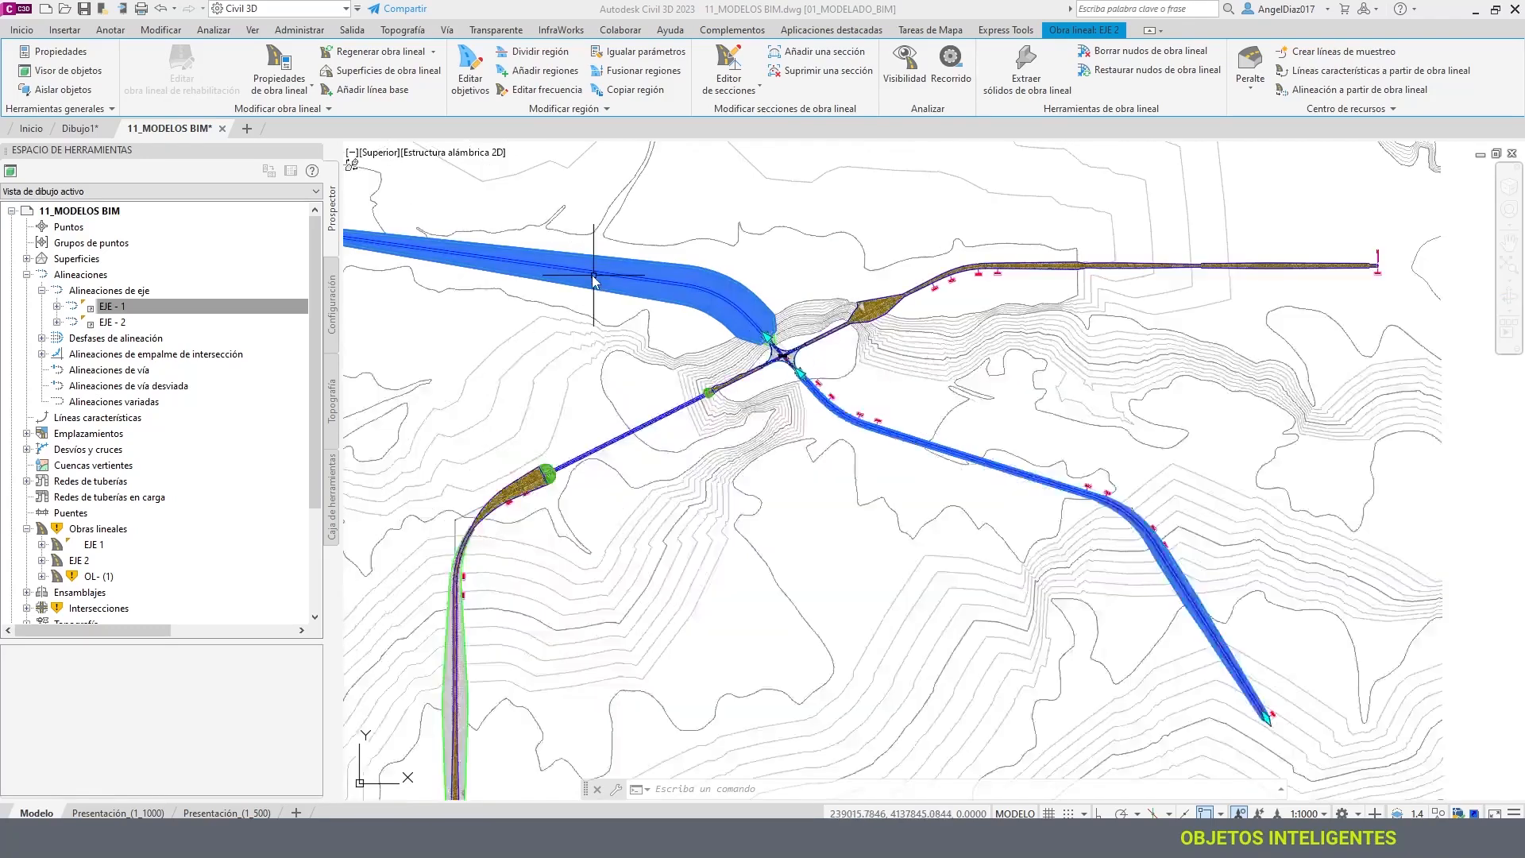
scroll(607, 256, up, 2)
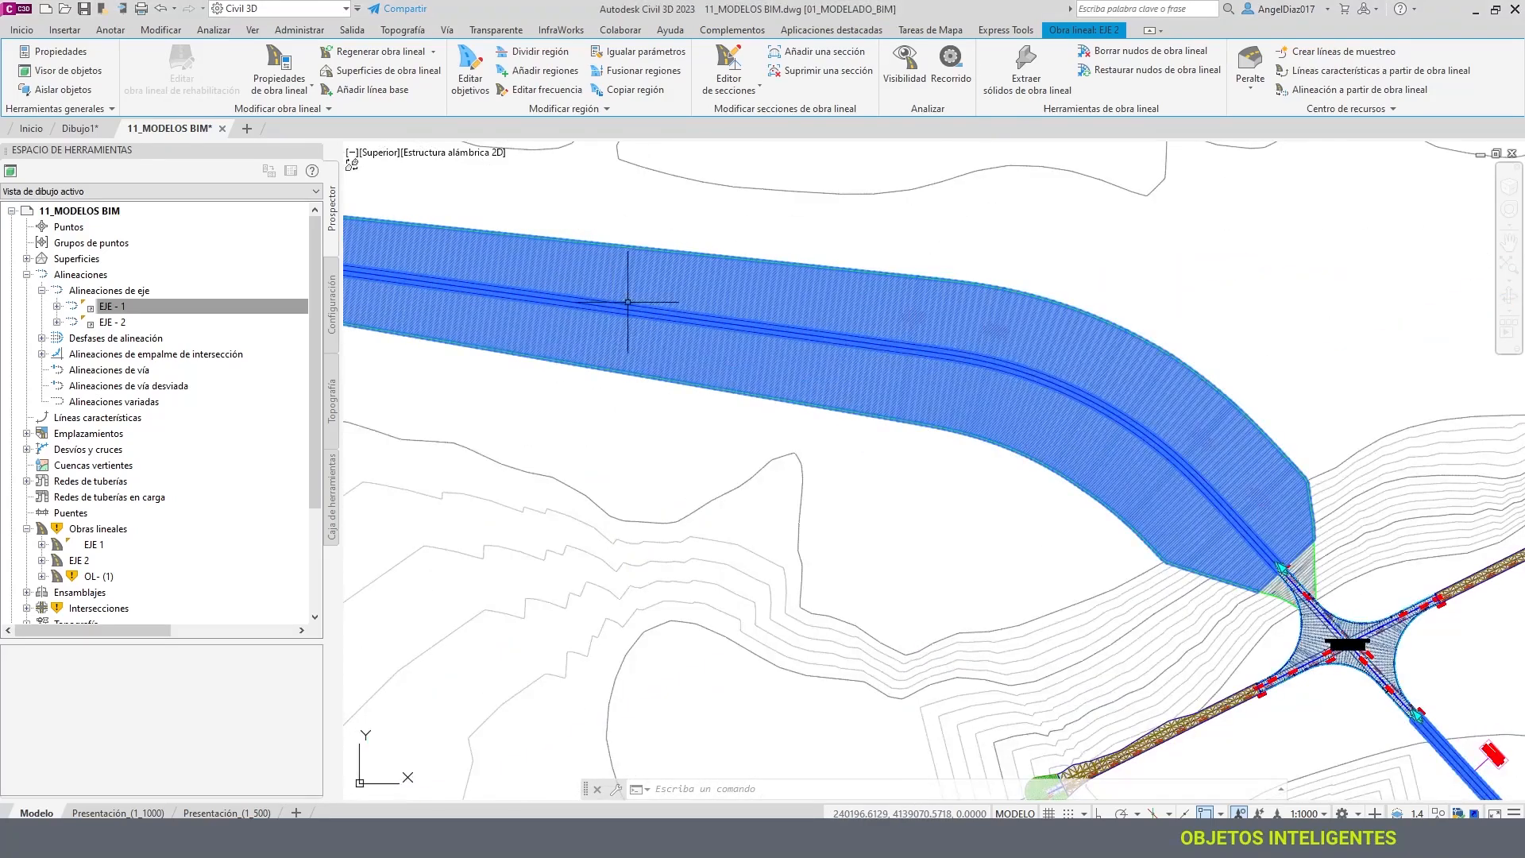
scroll(759, 317, up, 3)
scroll(785, 314, up, 2)
scroll(764, 325, up, 2)
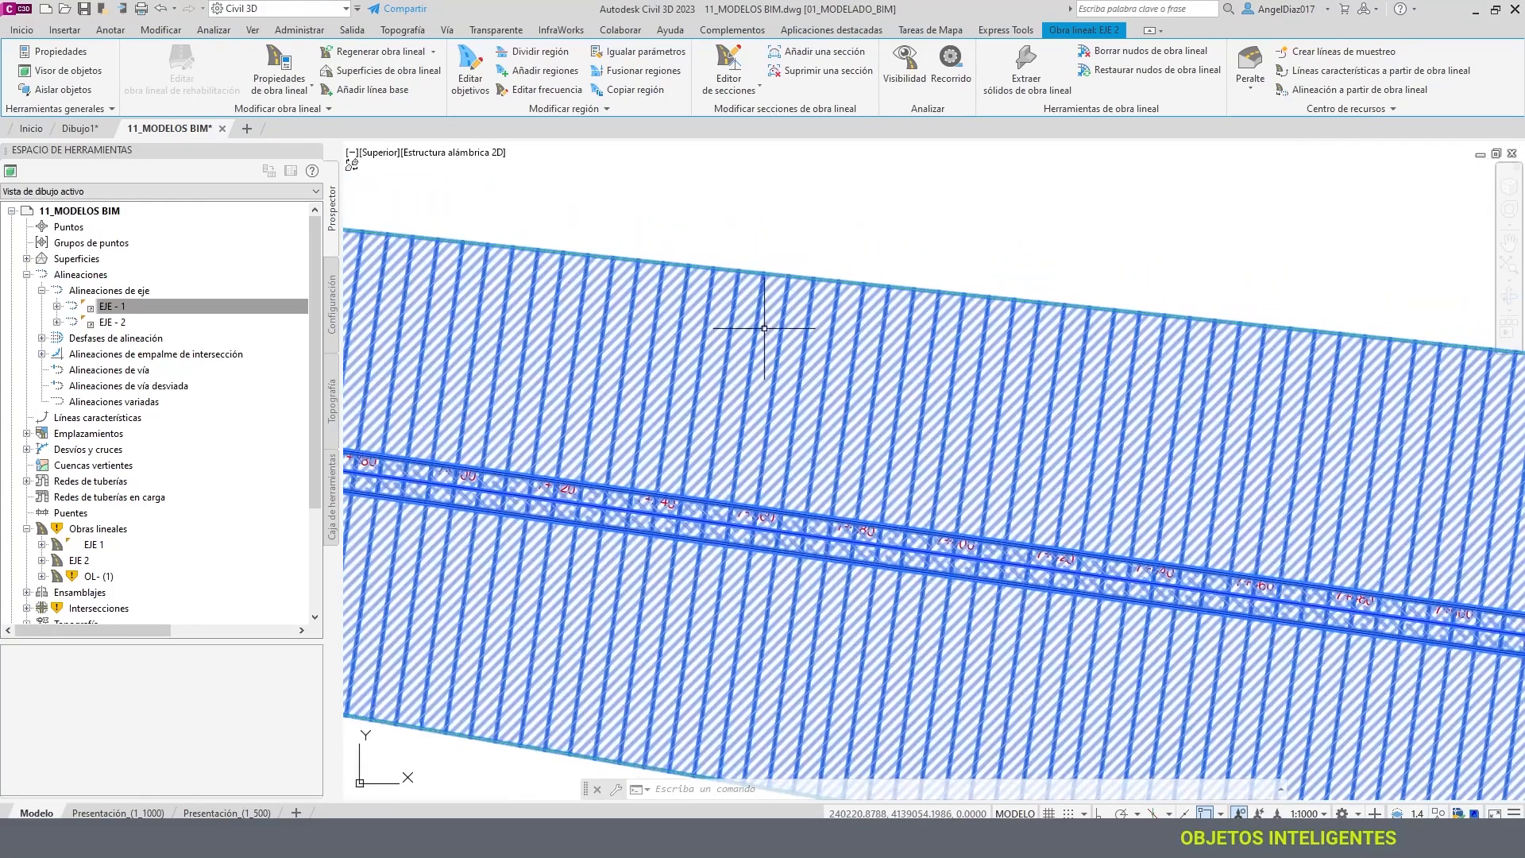
key(Escape)
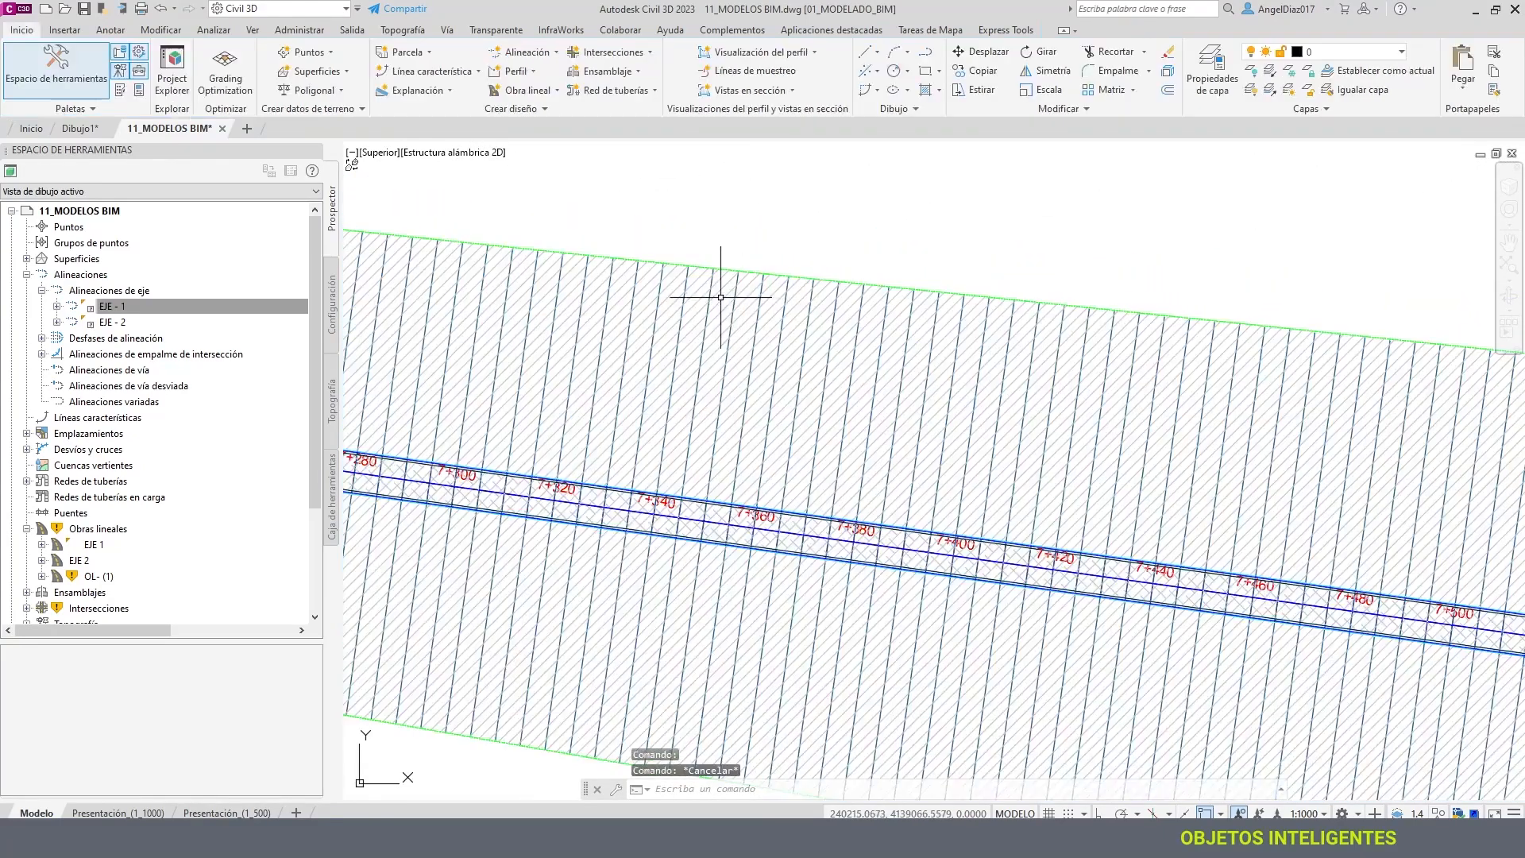
- Inspect the carriageway edge lines and section lines of the EJE 2 corridor around station 7+340
scroll(669, 345, up, 10)
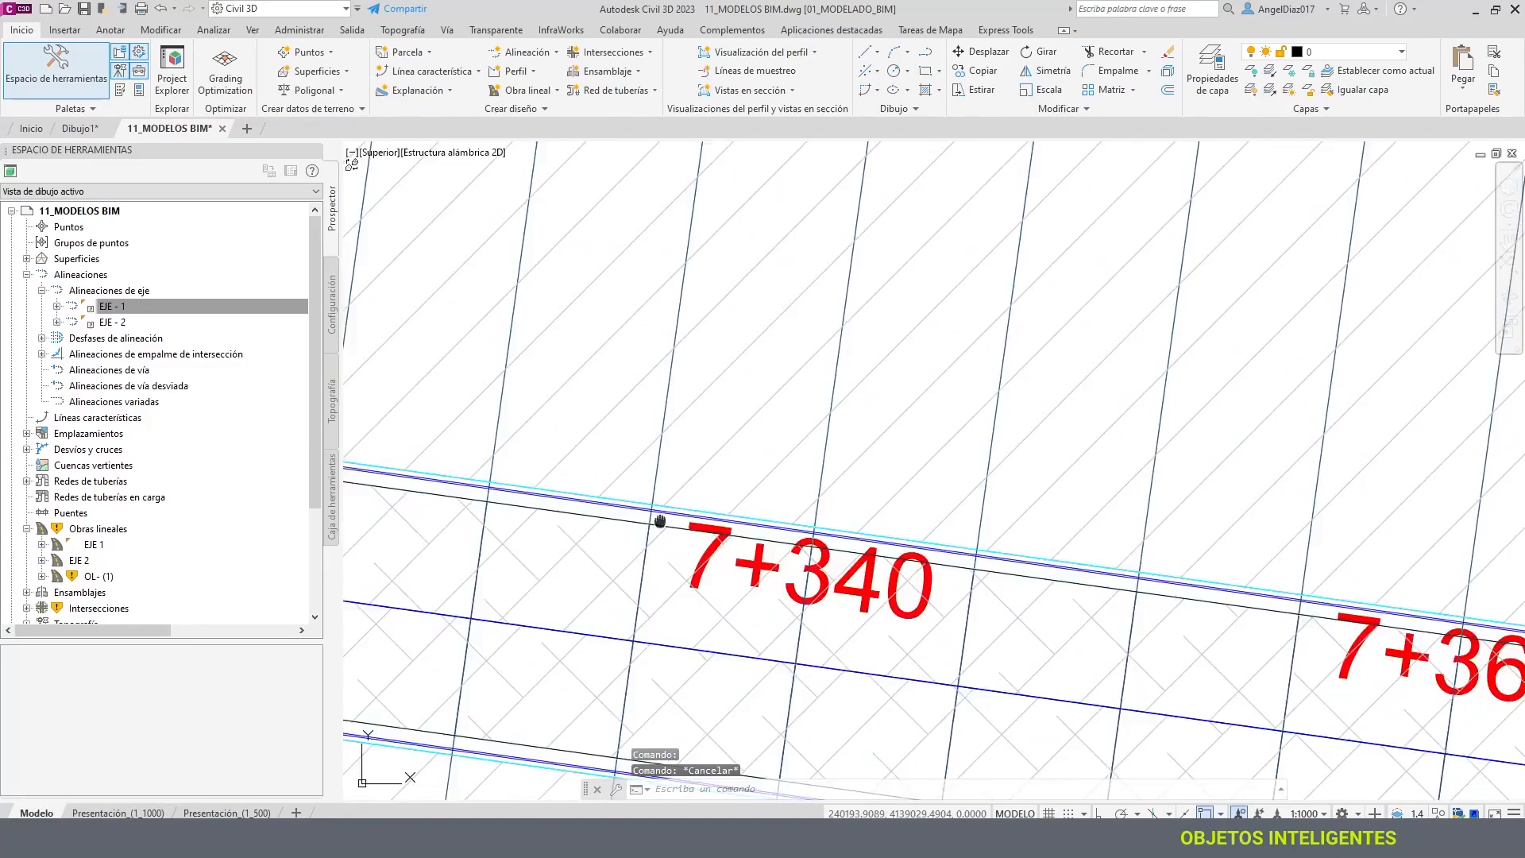
middle_drag(788, 444, 927, 454)
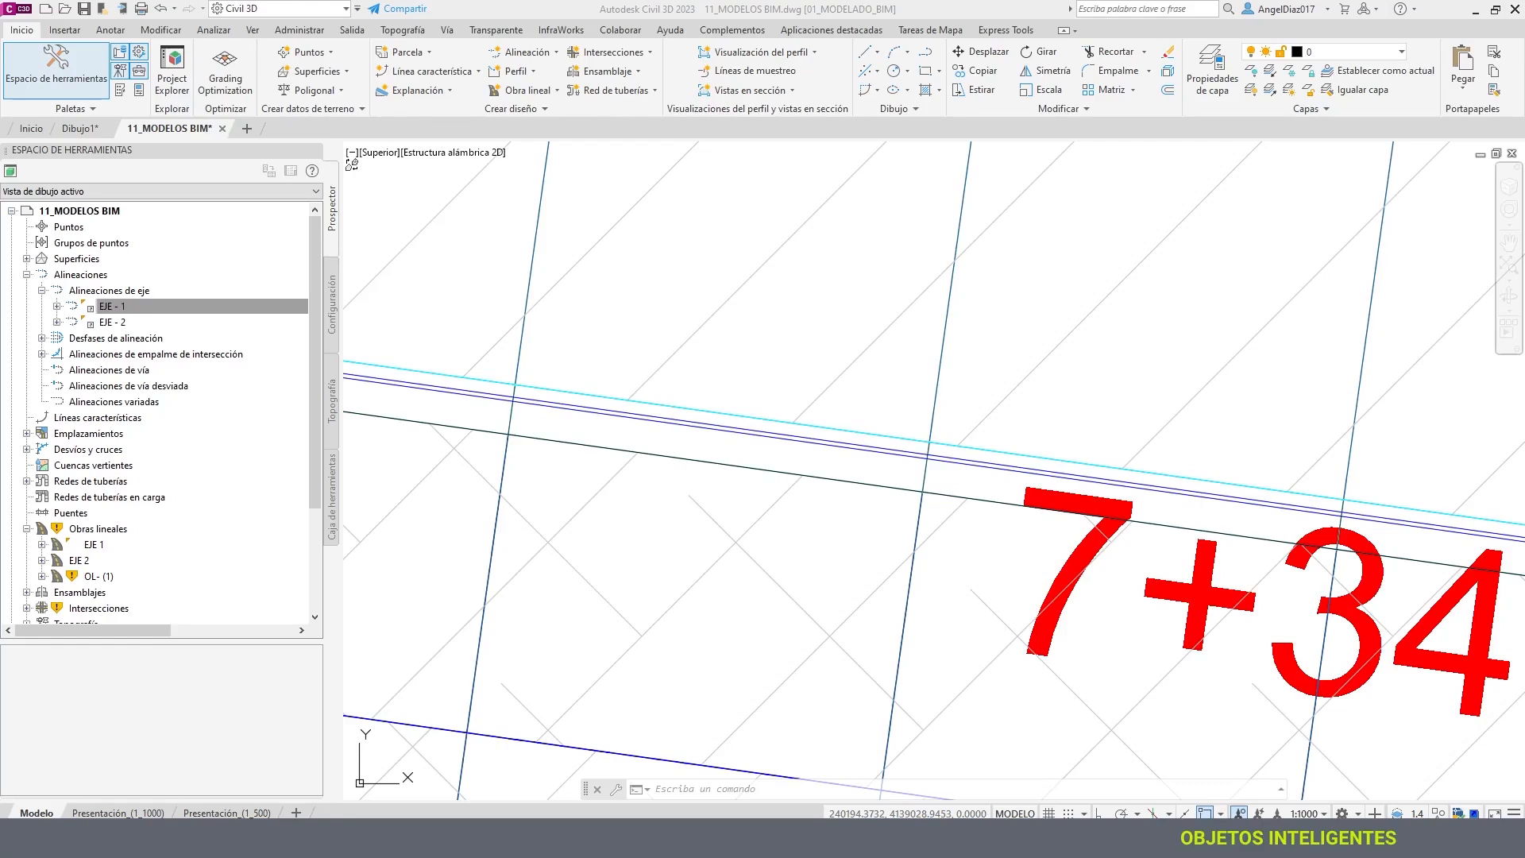
scroll(647, 385, down, 5)
scroll(698, 297, down, 2)
scroll(715, 290, down, 1)
- Examine the green slope limit line and the section line spacing along the north edge of the EJE 2 corridor
middle_drag(765, 262, 766, 495)
scroll(790, 337, up, 2)
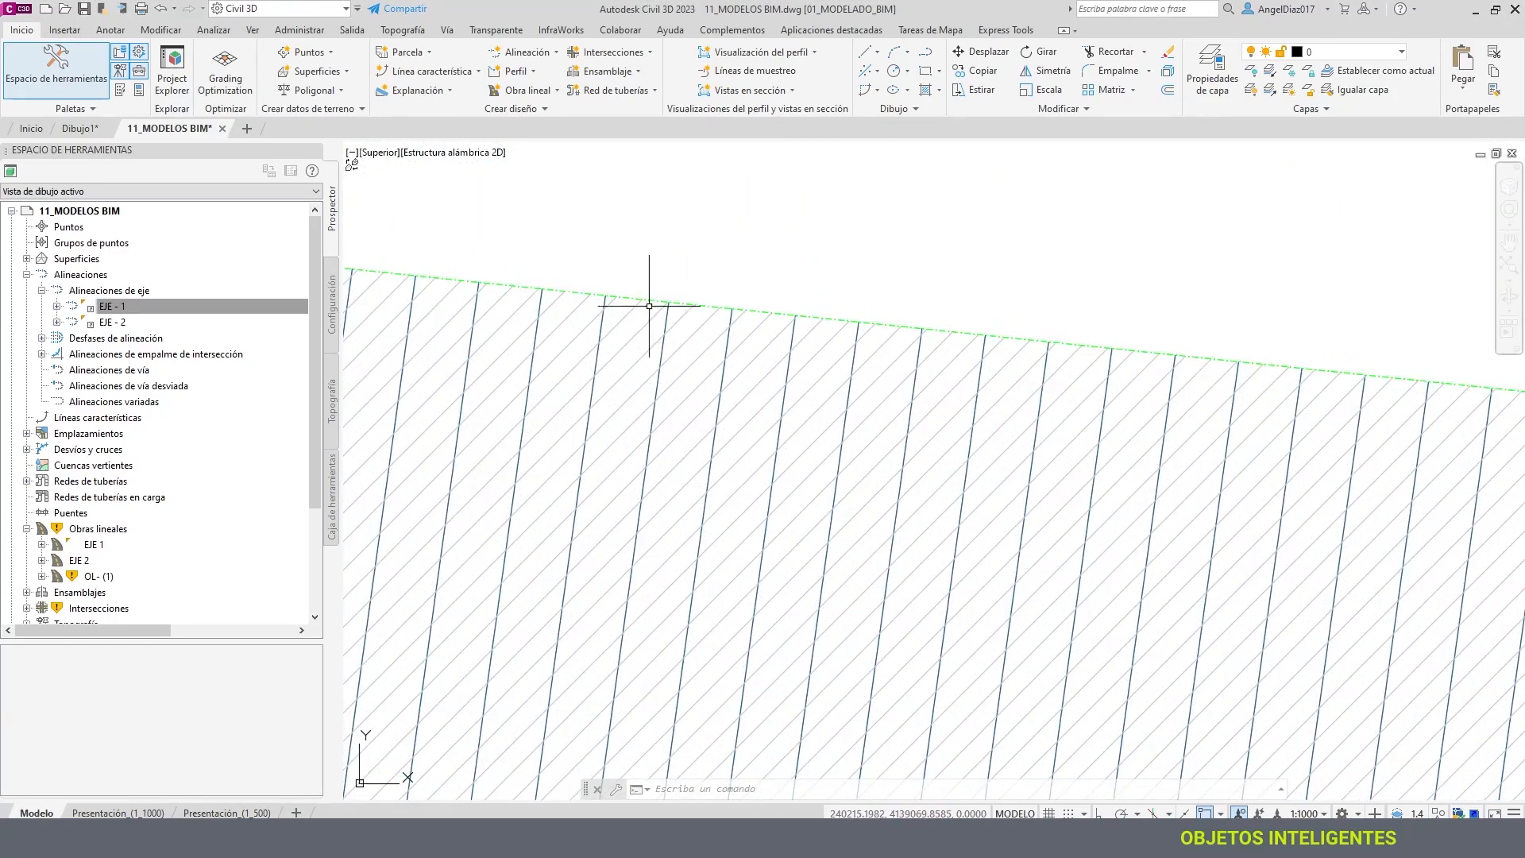
scroll(766, 299, up, 2)
scroll(715, 374, down, 2)
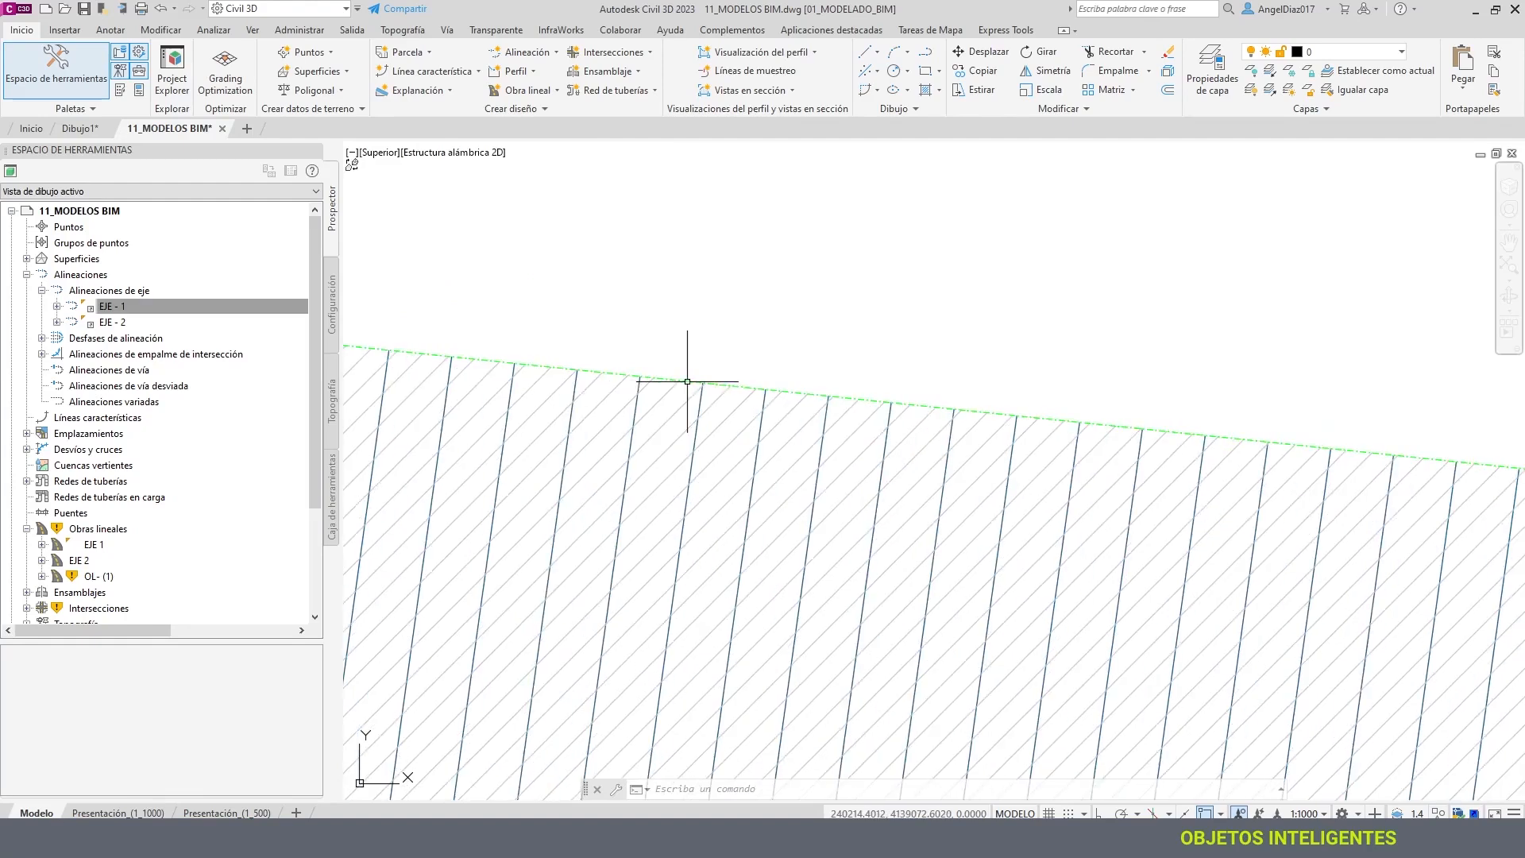
scroll(691, 349, down, 3)
scroll(695, 385, up, 4)
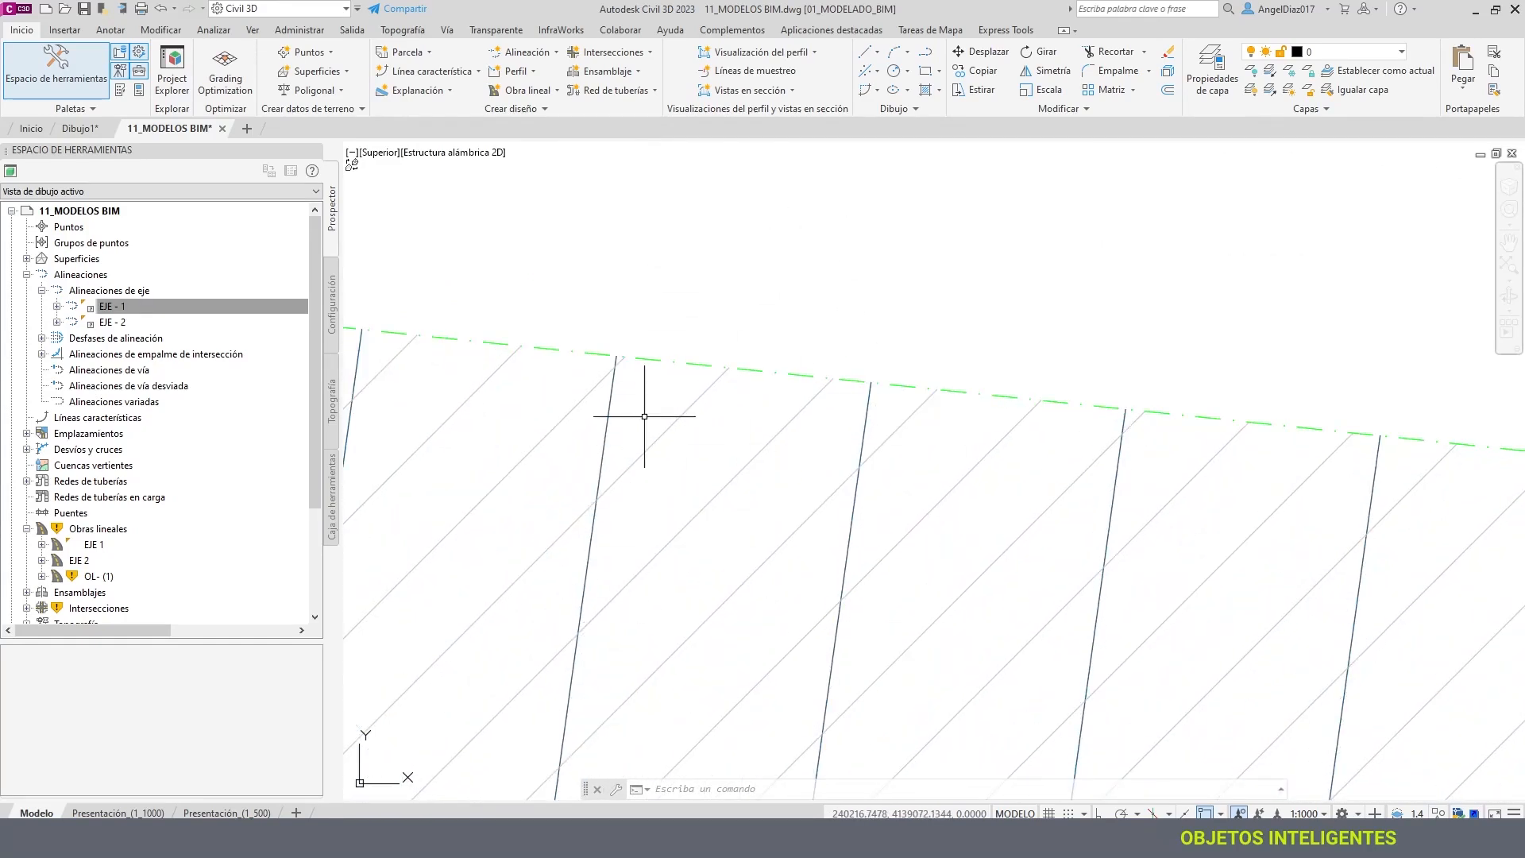
mouse_move(645, 417)
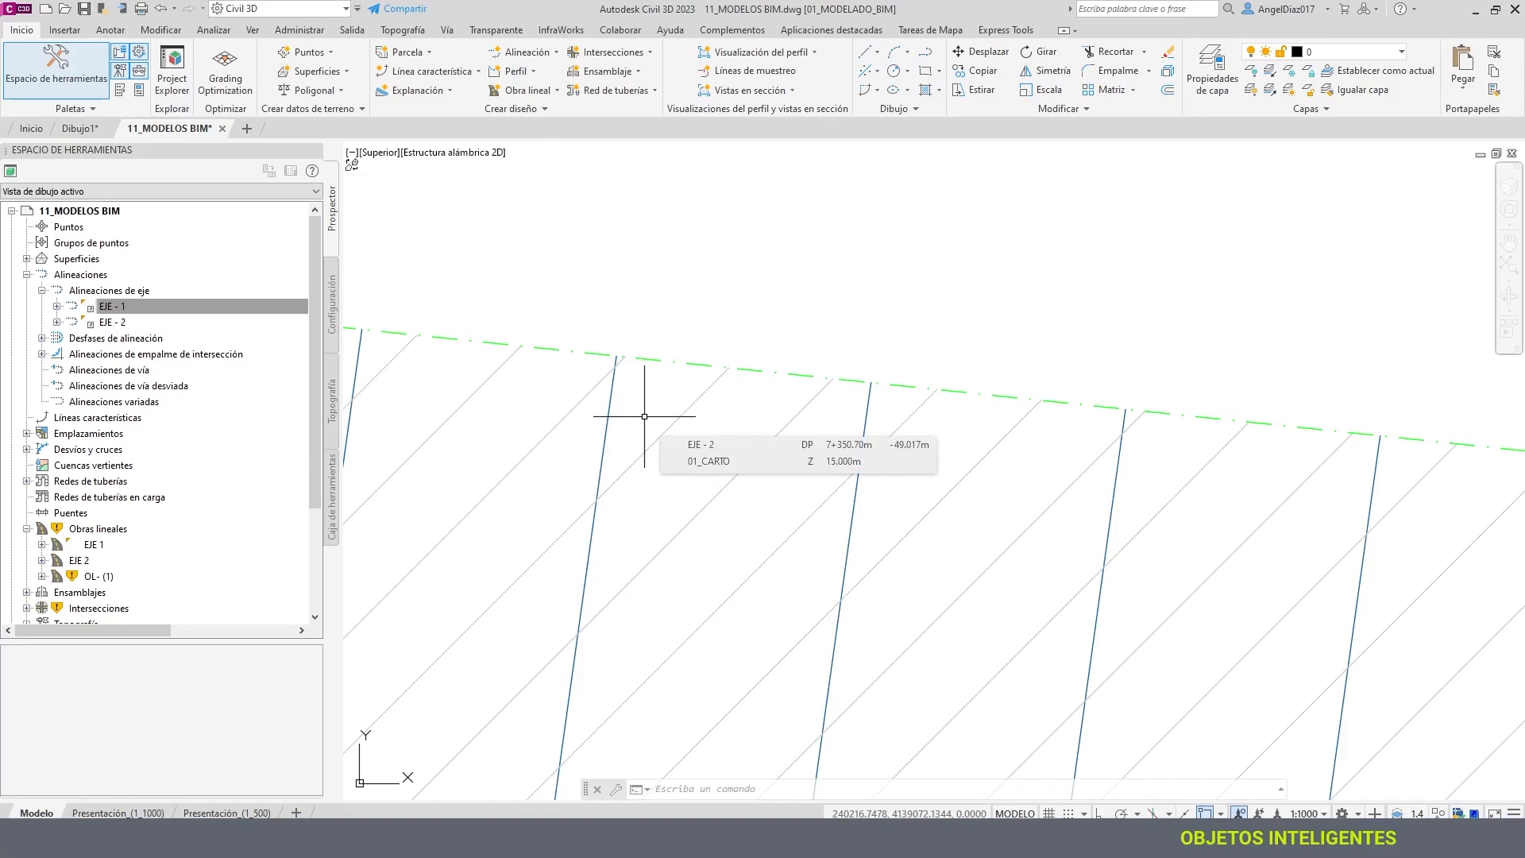
scroll(642, 414, down, 5)
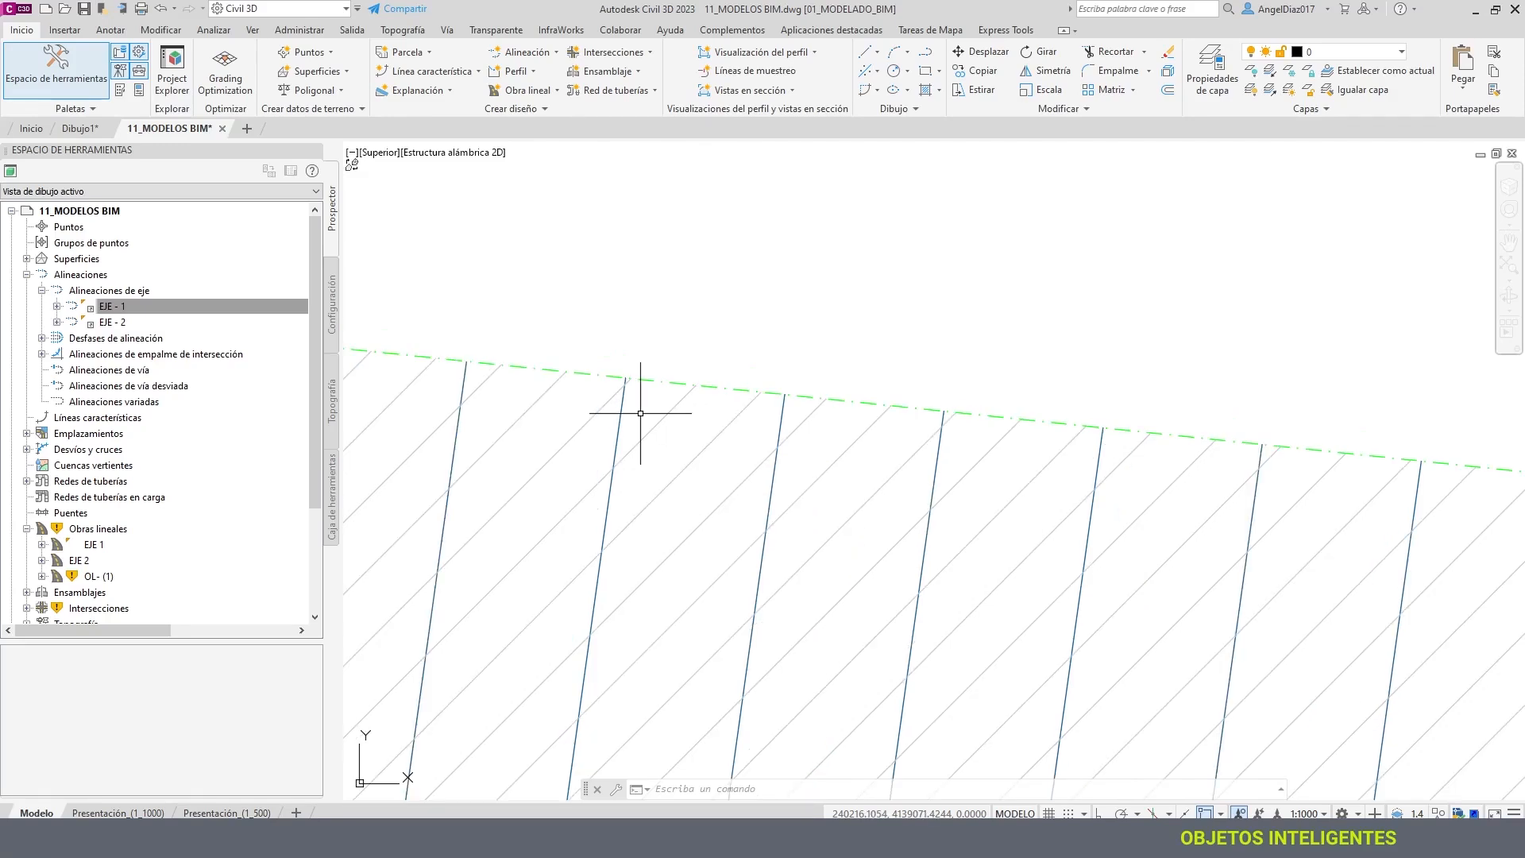
scroll(640, 414, down, 5)
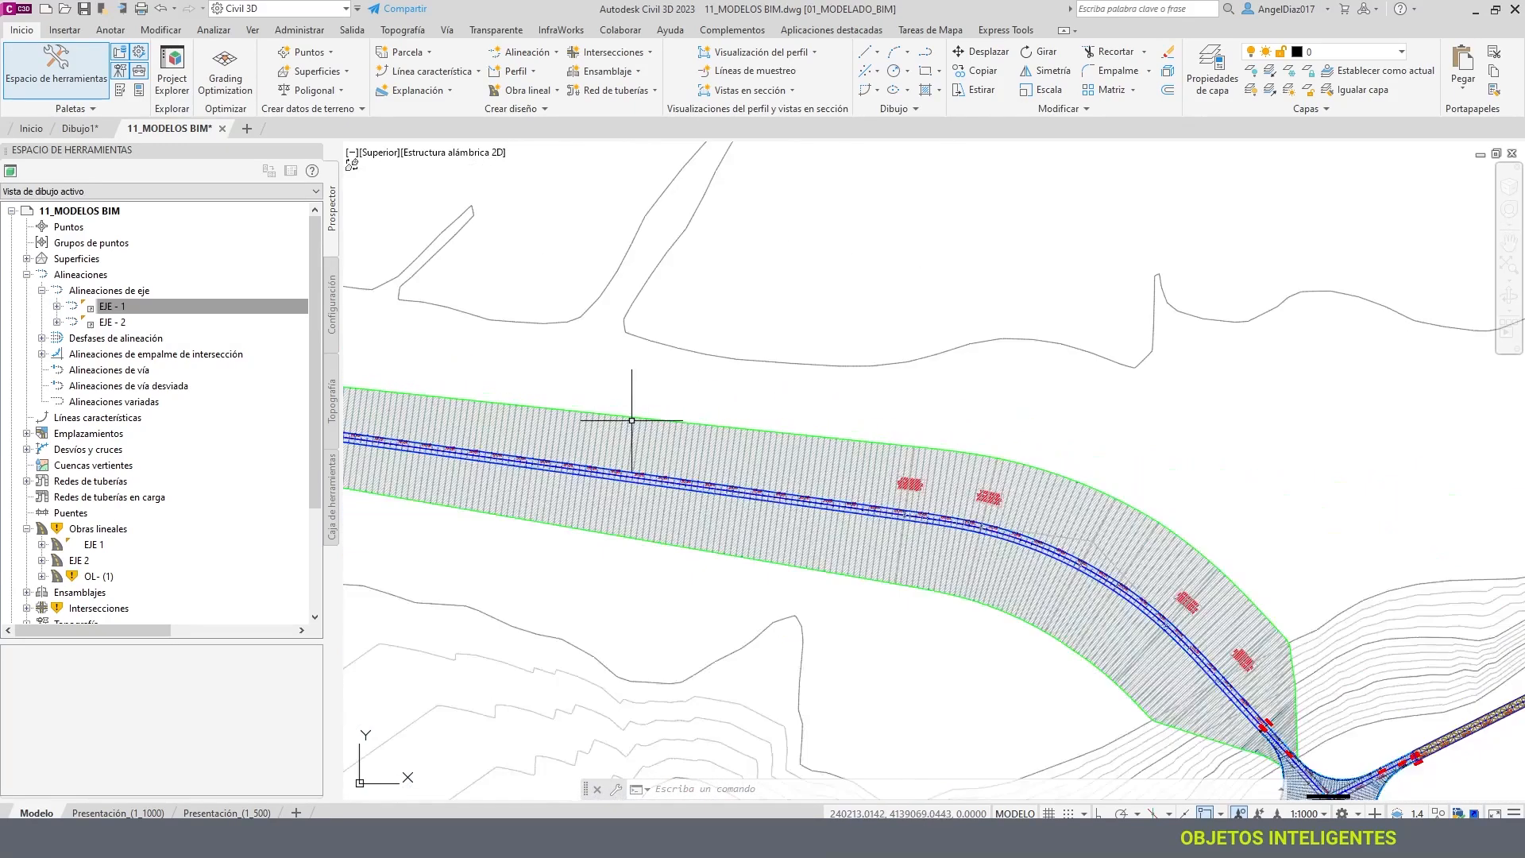
- Review the EJE 2 corridor's northwest stretch, the intersection, and the whole road layout beside the longitudinal profiles
scroll(632, 420, up, 5)
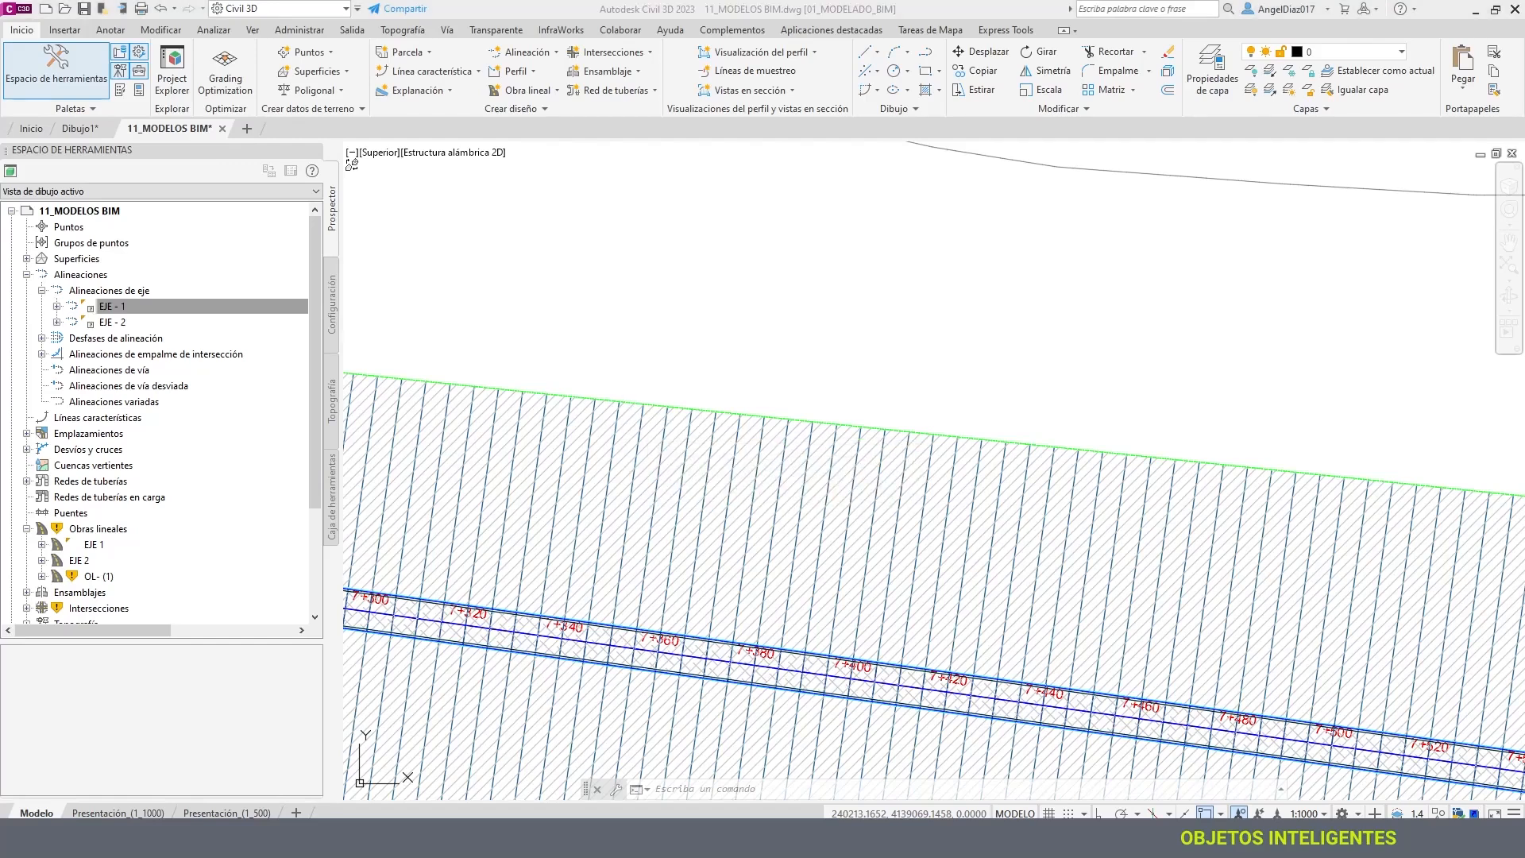
scroll(669, 303, down, 5)
scroll(668, 302, down, 3)
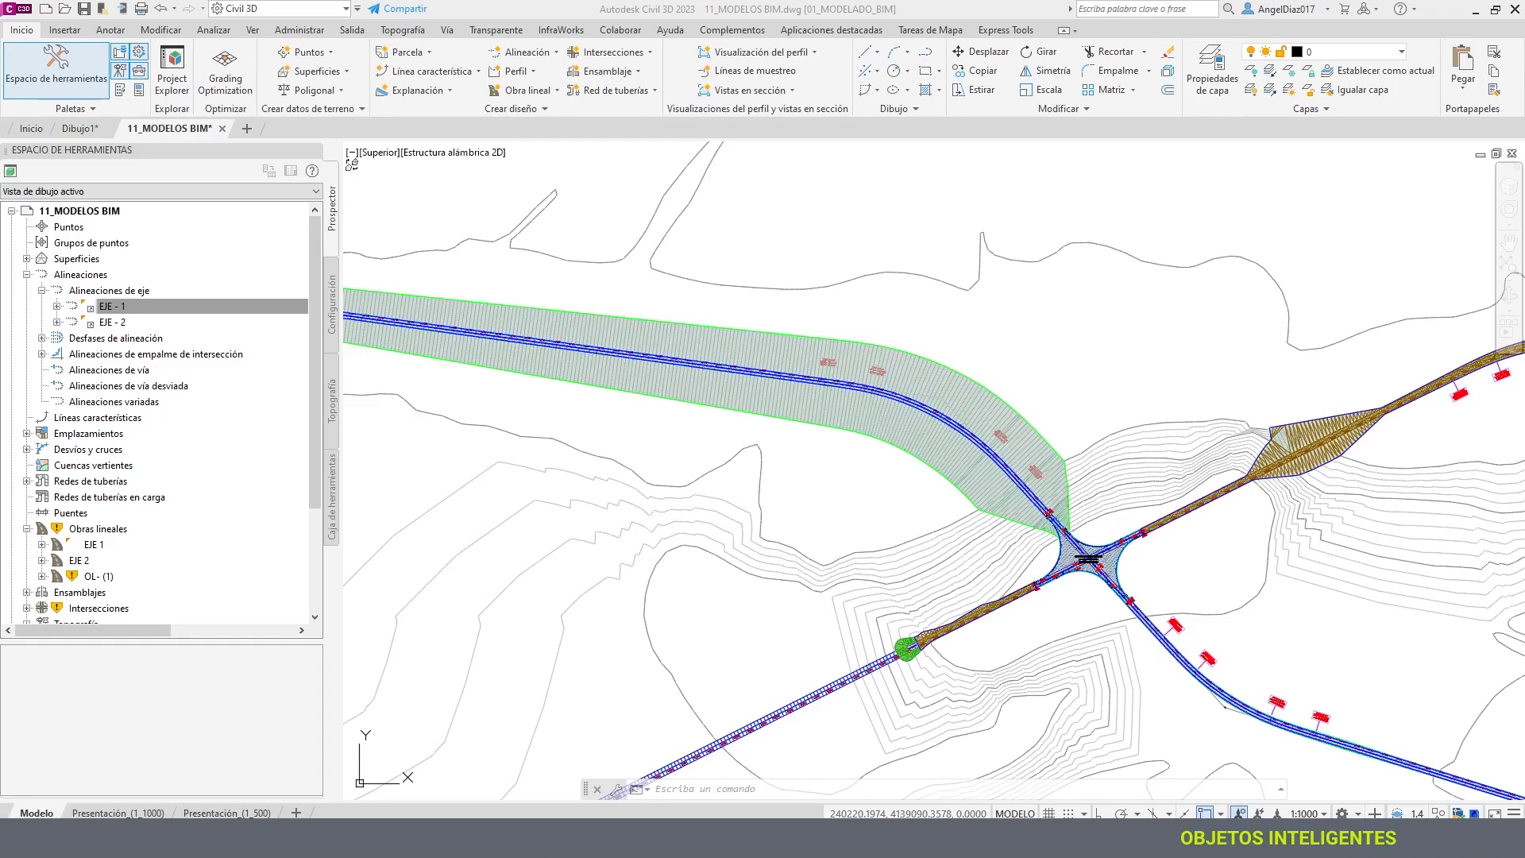
scroll(613, 412, down, 3)
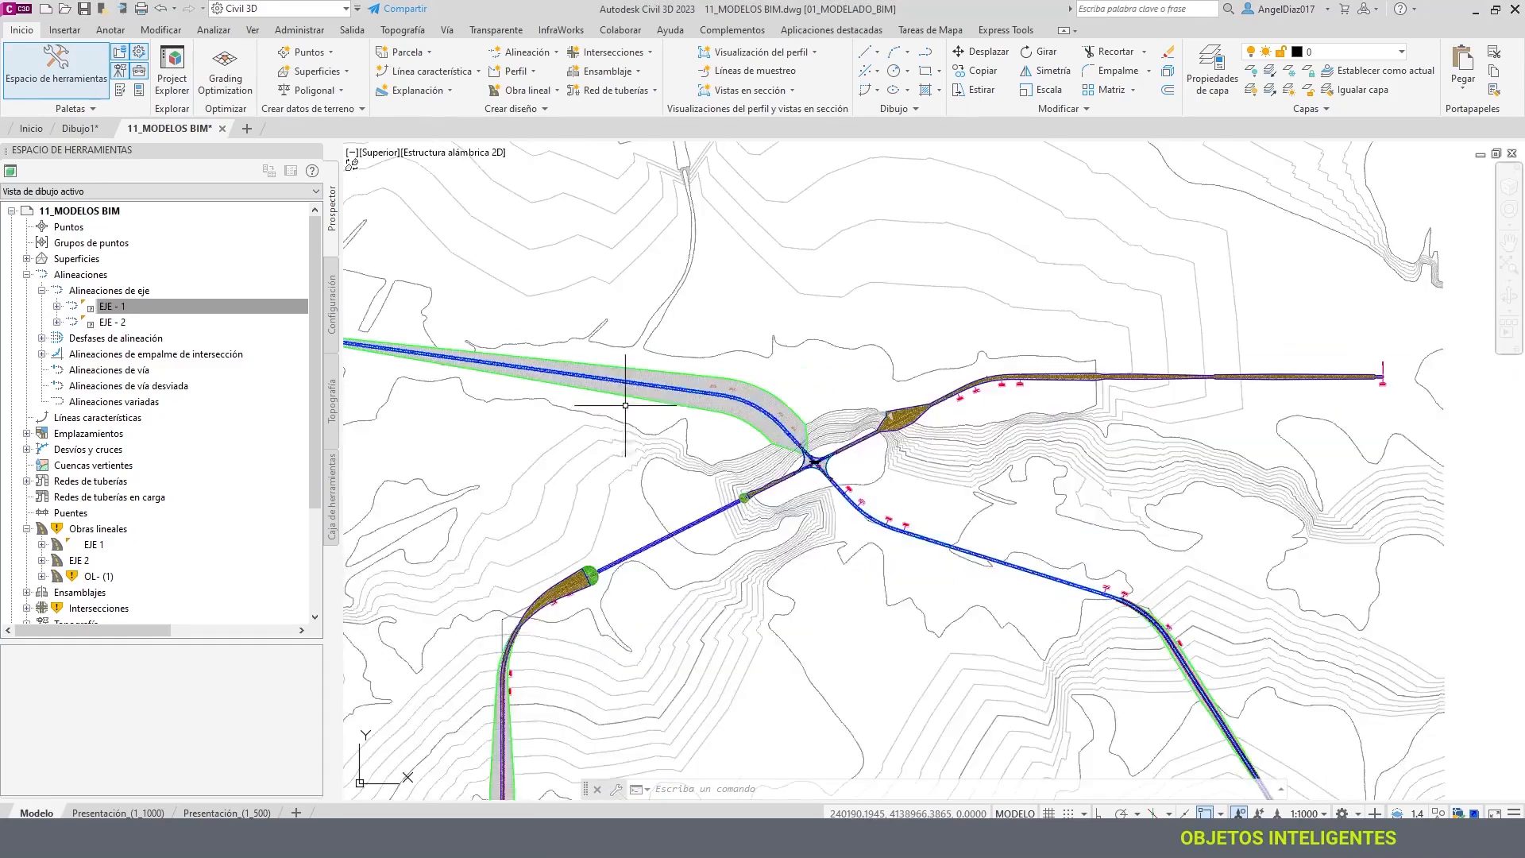
middle_drag(612, 412, 676, 384)
scroll(627, 386, down, 2)
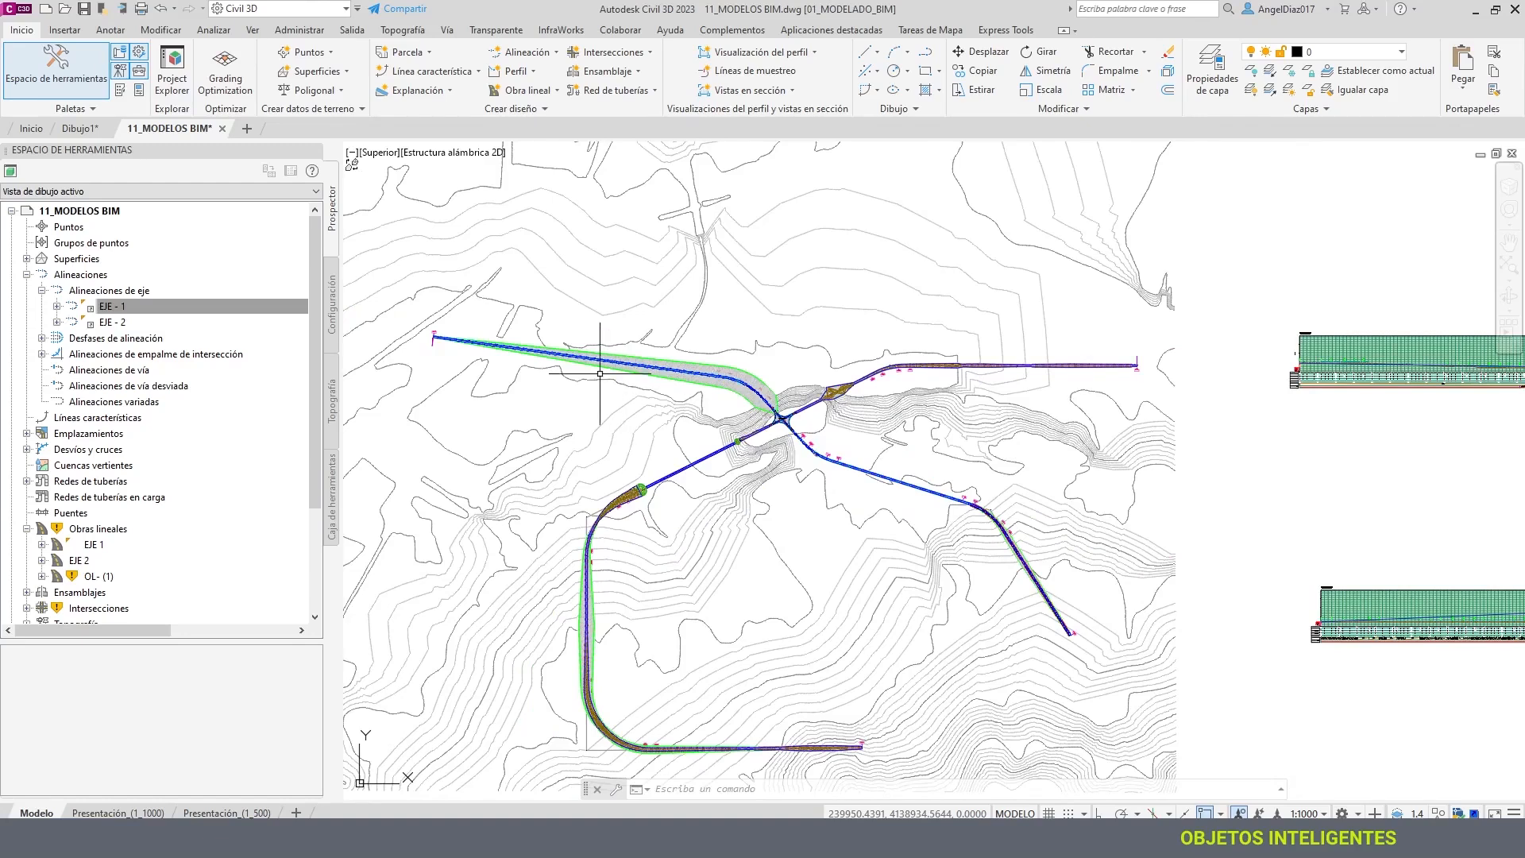
scroll(613, 303, down, 2)
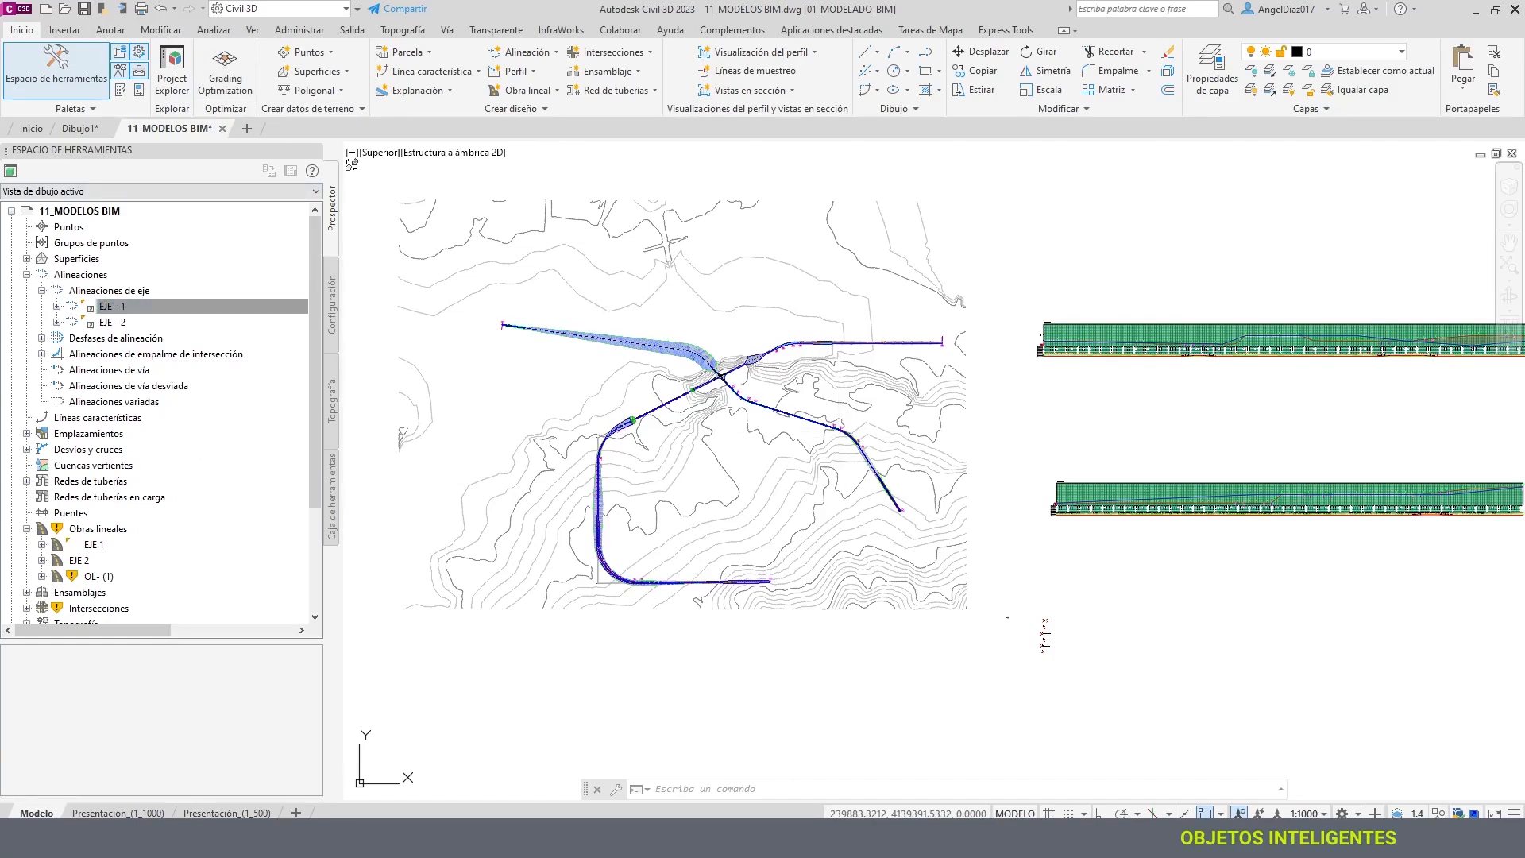
- Clear the EJE - 2 profile view selection and inspect the fill area in the upper longitudinal profile
click(1204, 499)
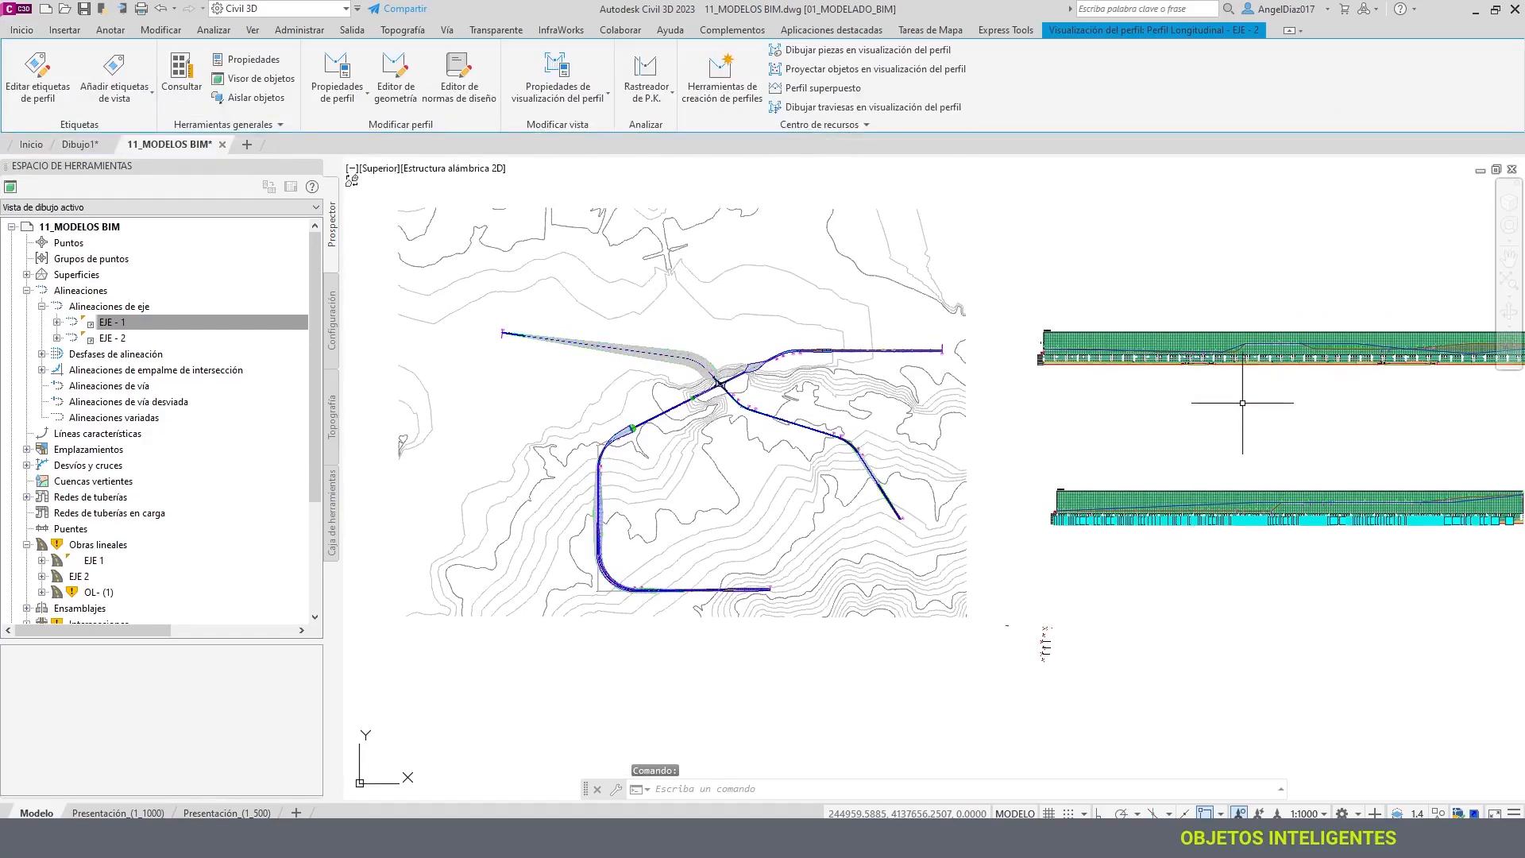
middle_drag(1235, 414, 907, 437)
key(Escape)
key(Escape)
scroll(843, 352, up, 10)
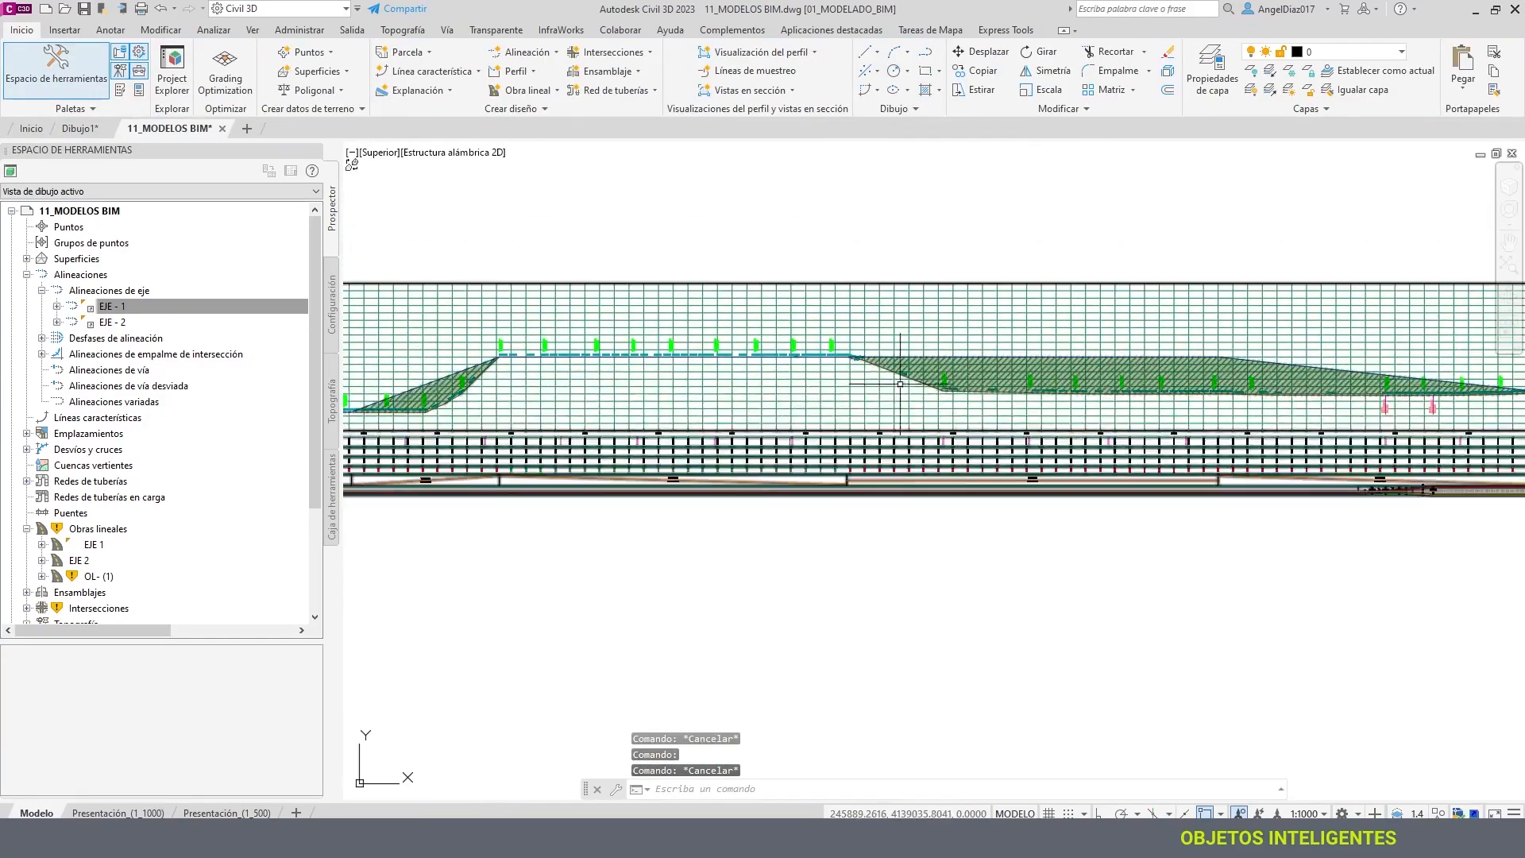
scroll(844, 352, up, 4)
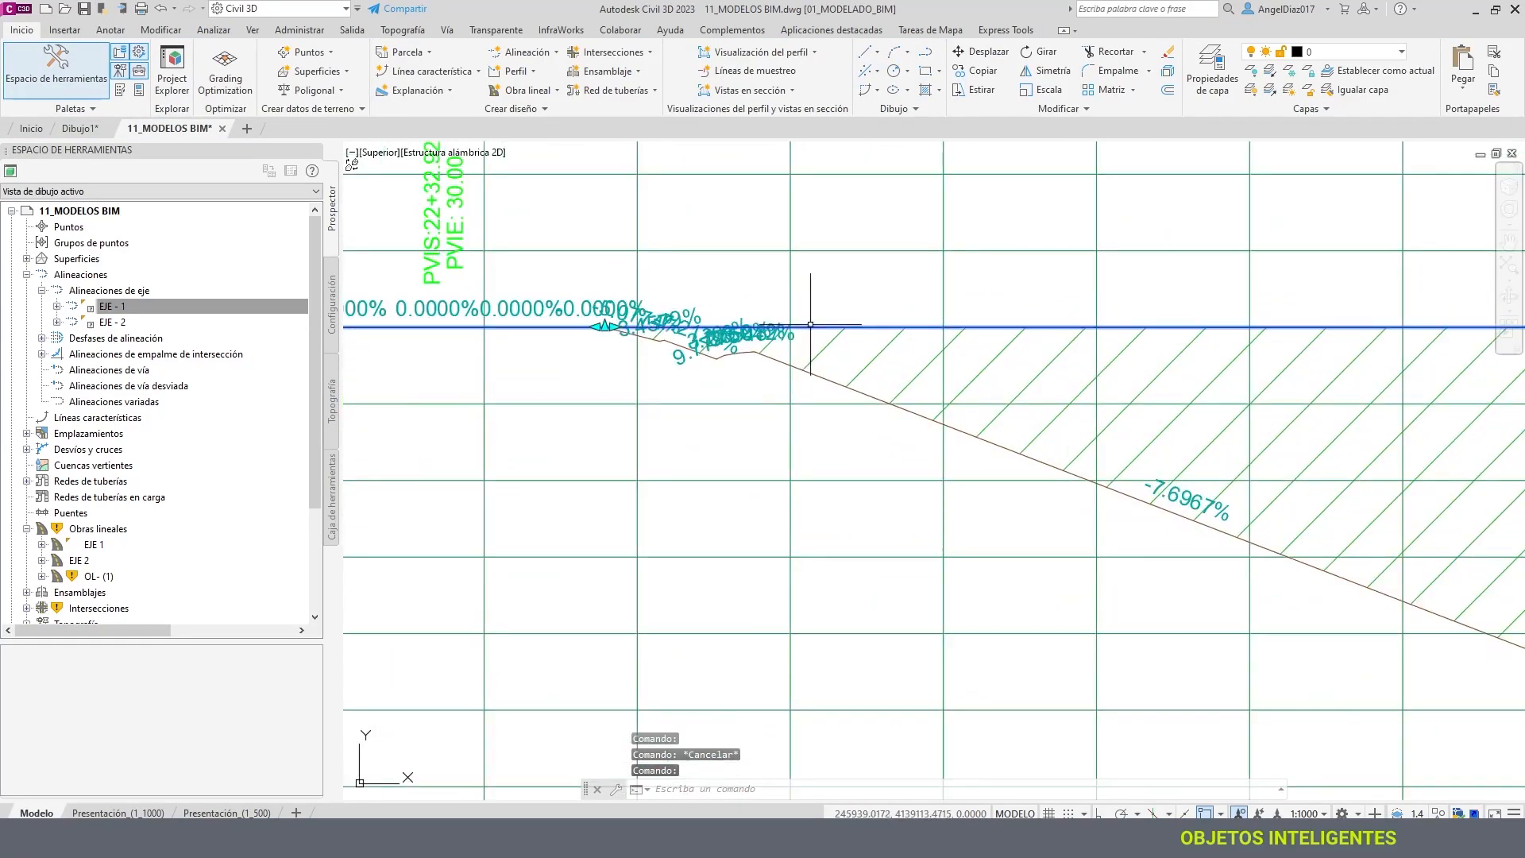
- Select the 01_CARTO surface profile in the upper profile view and examine its fill and cut stretches
click(795, 365)
scroll(795, 365, down, 10)
middle_drag(904, 392, 731, 406)
middle_drag(1126, 400, 707, 412)
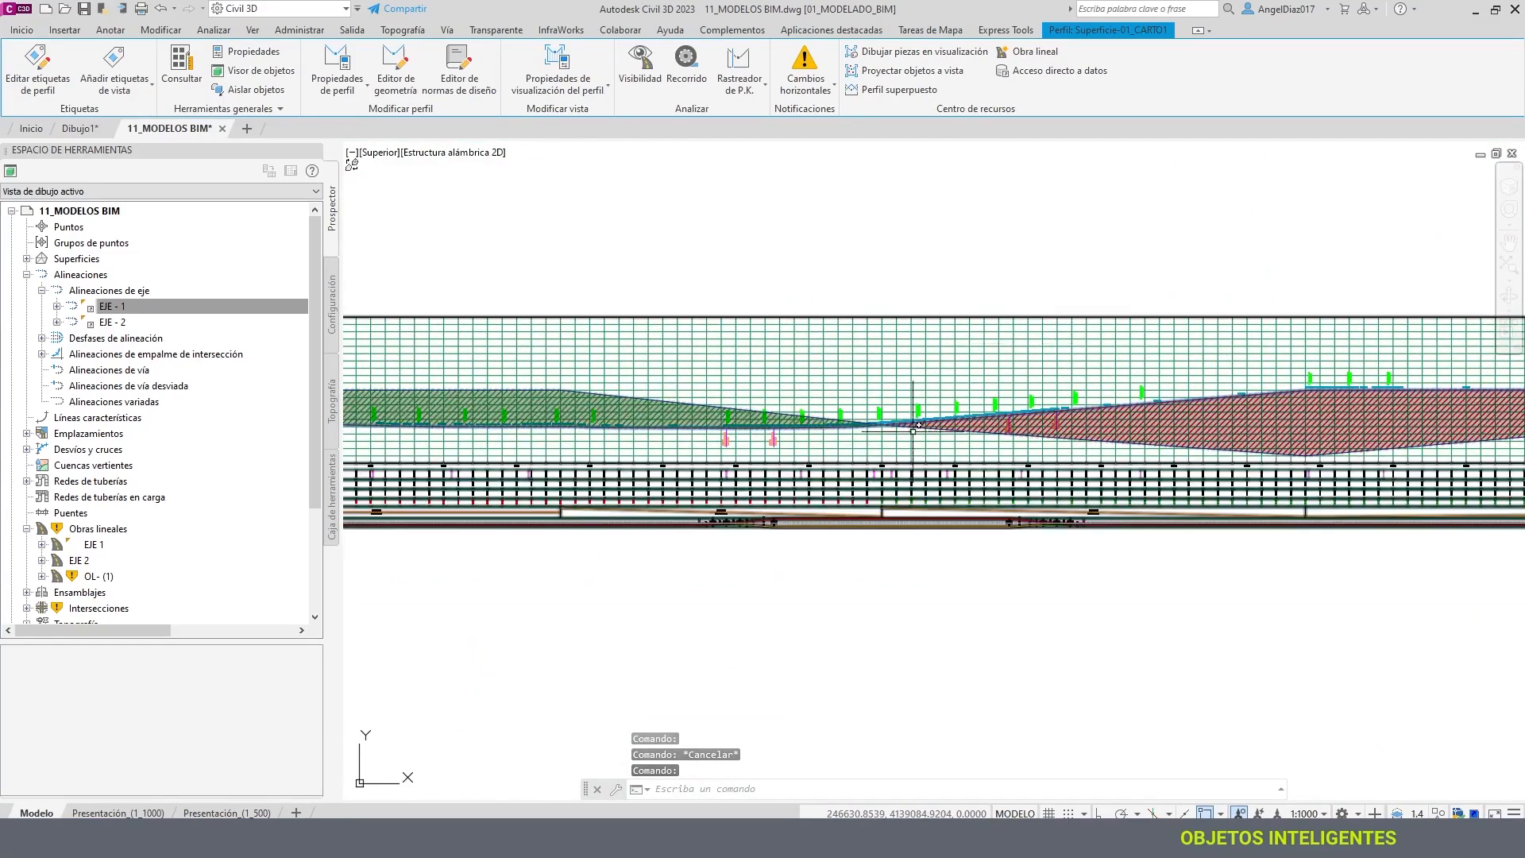
middle_drag(980, 414, 852, 398)
scroll(1156, 381, up, 3)
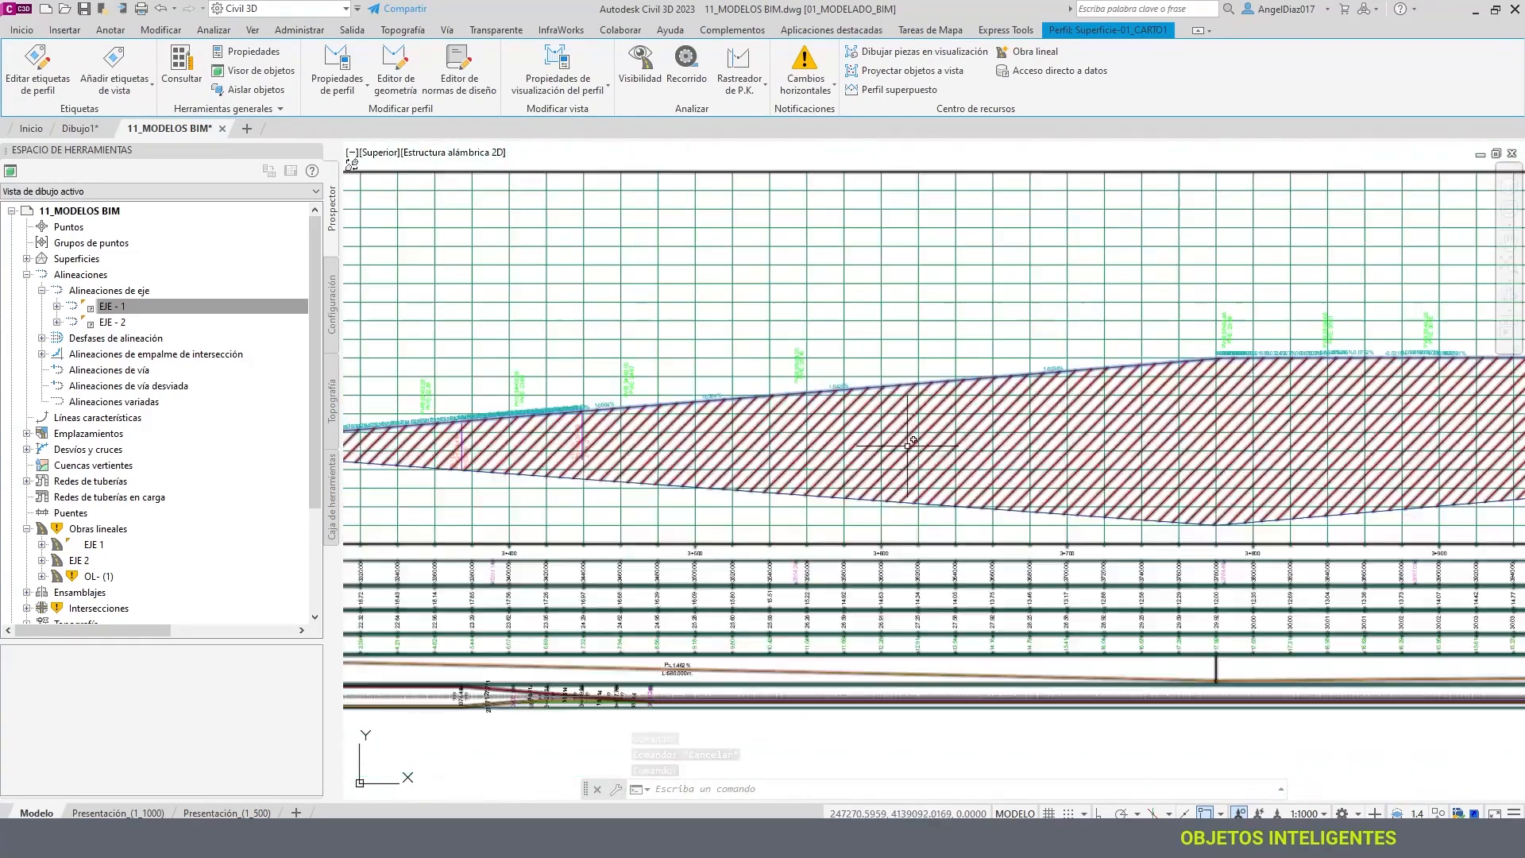
scroll(1205, 413, down, 2)
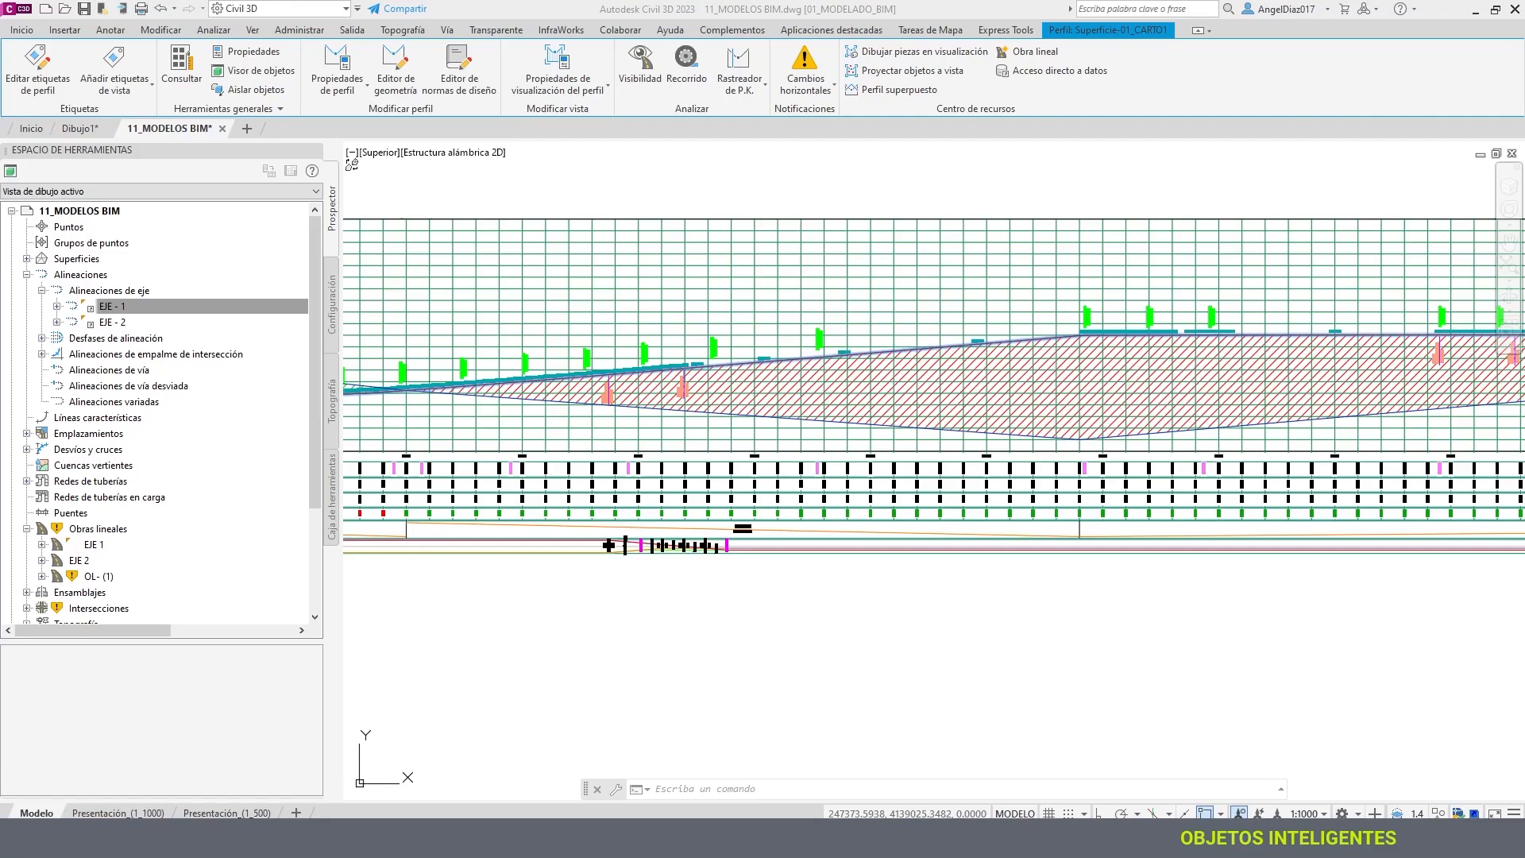
- Select the EJE - 1 alignment in the drawing from its entry among the centreline alignments
scroll(520, 389, down, 5)
middle_drag(576, 356, 1271, 357)
scroll(713, 374, up, 6)
middle_drag(702, 282, 1003, 151)
middle_drag(632, 455, 739, 358)
mouse_move(530, 477)
middle_down()
mouse_move(669, 352)
mouse_move(583, 366)
middle_up()
click(163, 308)
right_click(163, 308)
key(Escape)
right_click(163, 309)
click(216, 434)
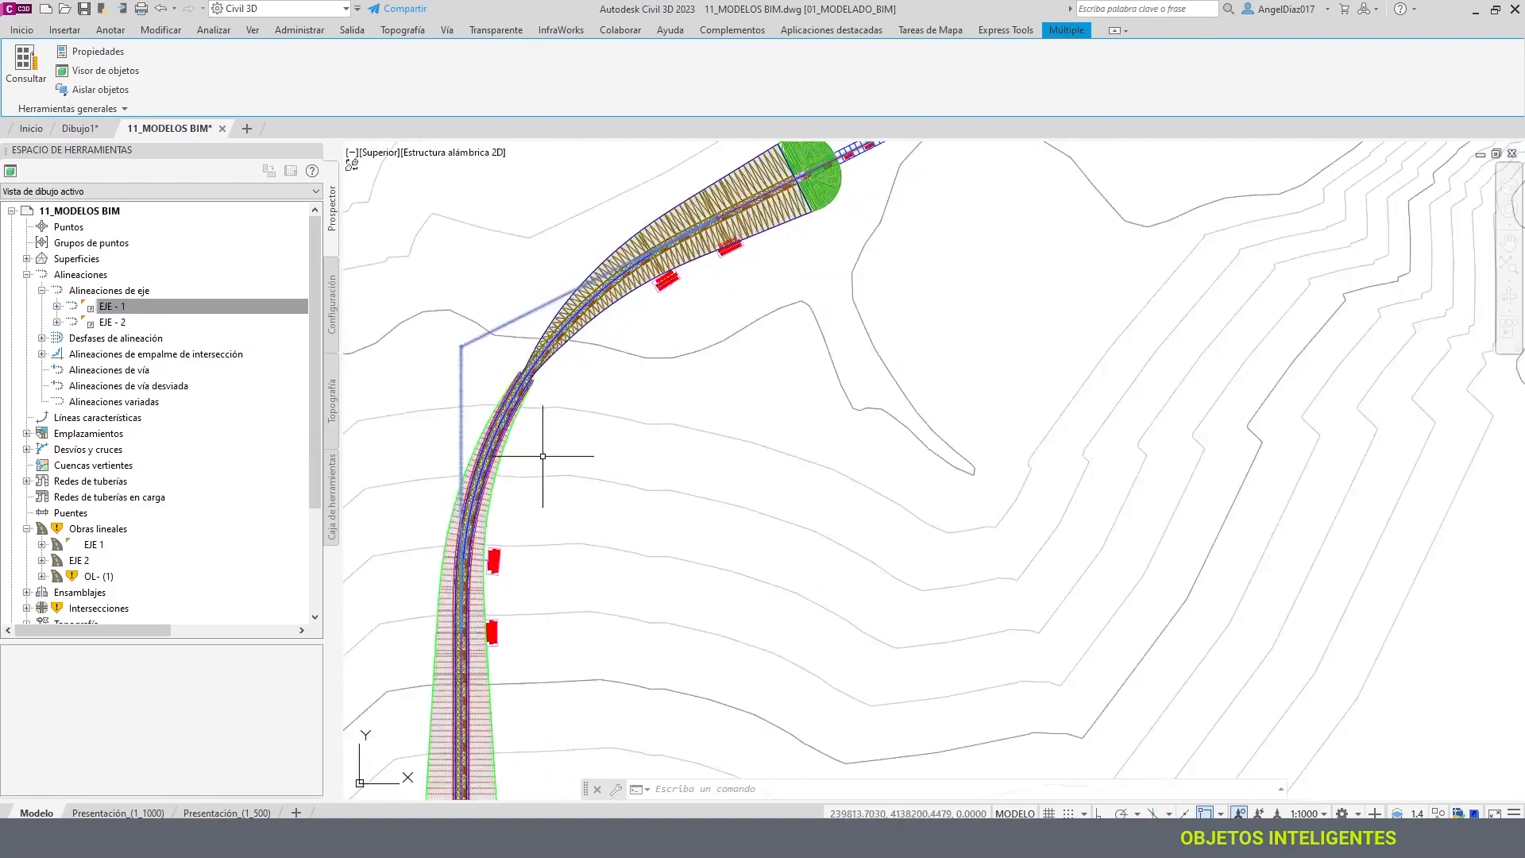
- Follow the EJE - 1 alignment south and examine its curve between stations 4+620 and 4+660
middle_drag(573, 486, 668, 188)
middle_drag(711, 646, 674, 199)
middle_drag(669, 636, 631, 314)
scroll(631, 315, down, 2)
middle_drag(691, 607, 660, 404)
scroll(794, 451, up, 6)
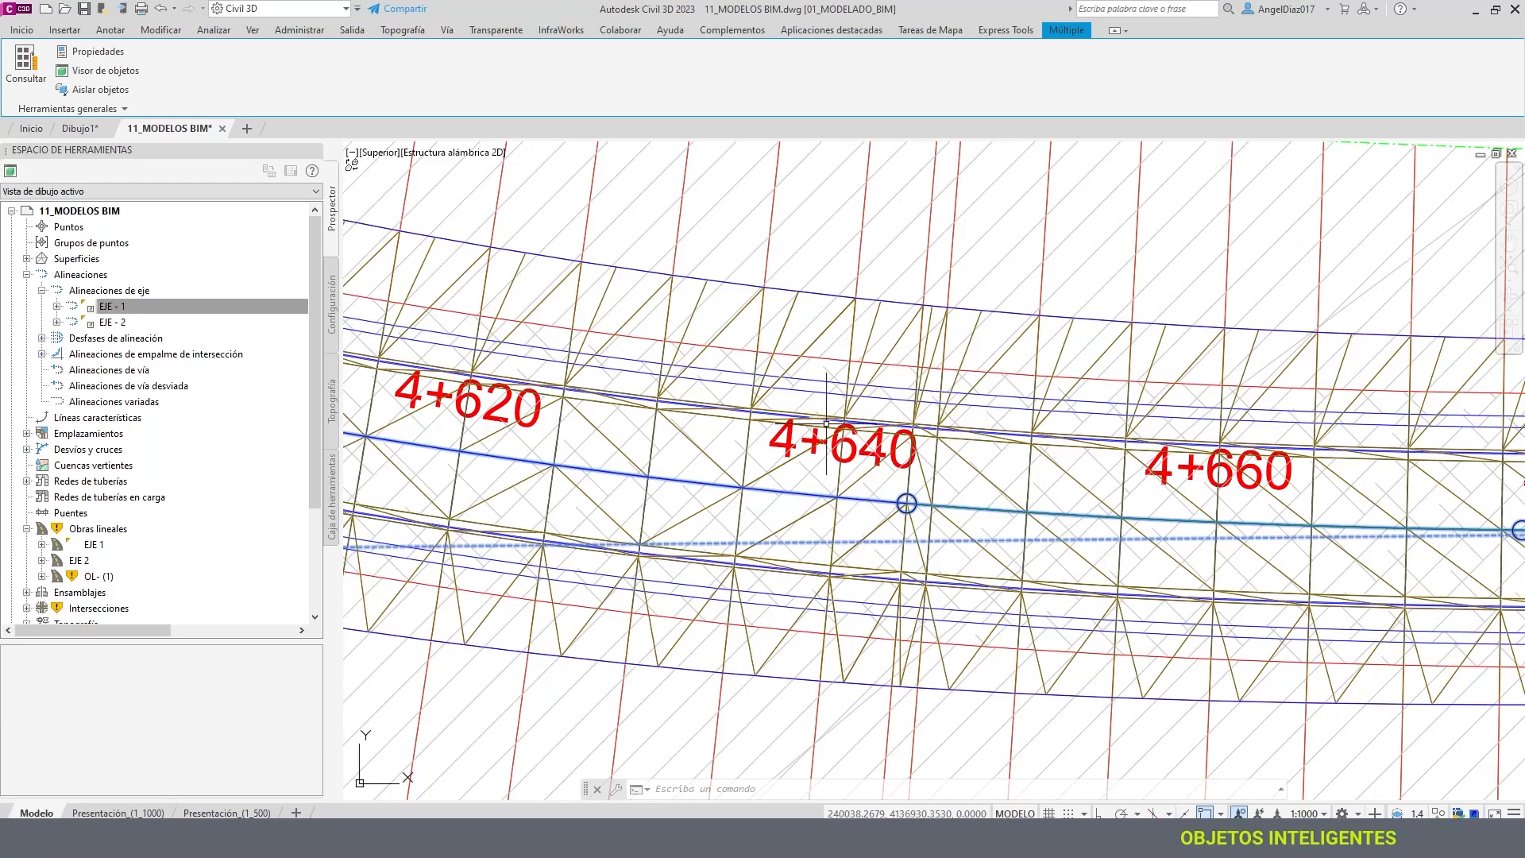
mouse_move(847, 475)
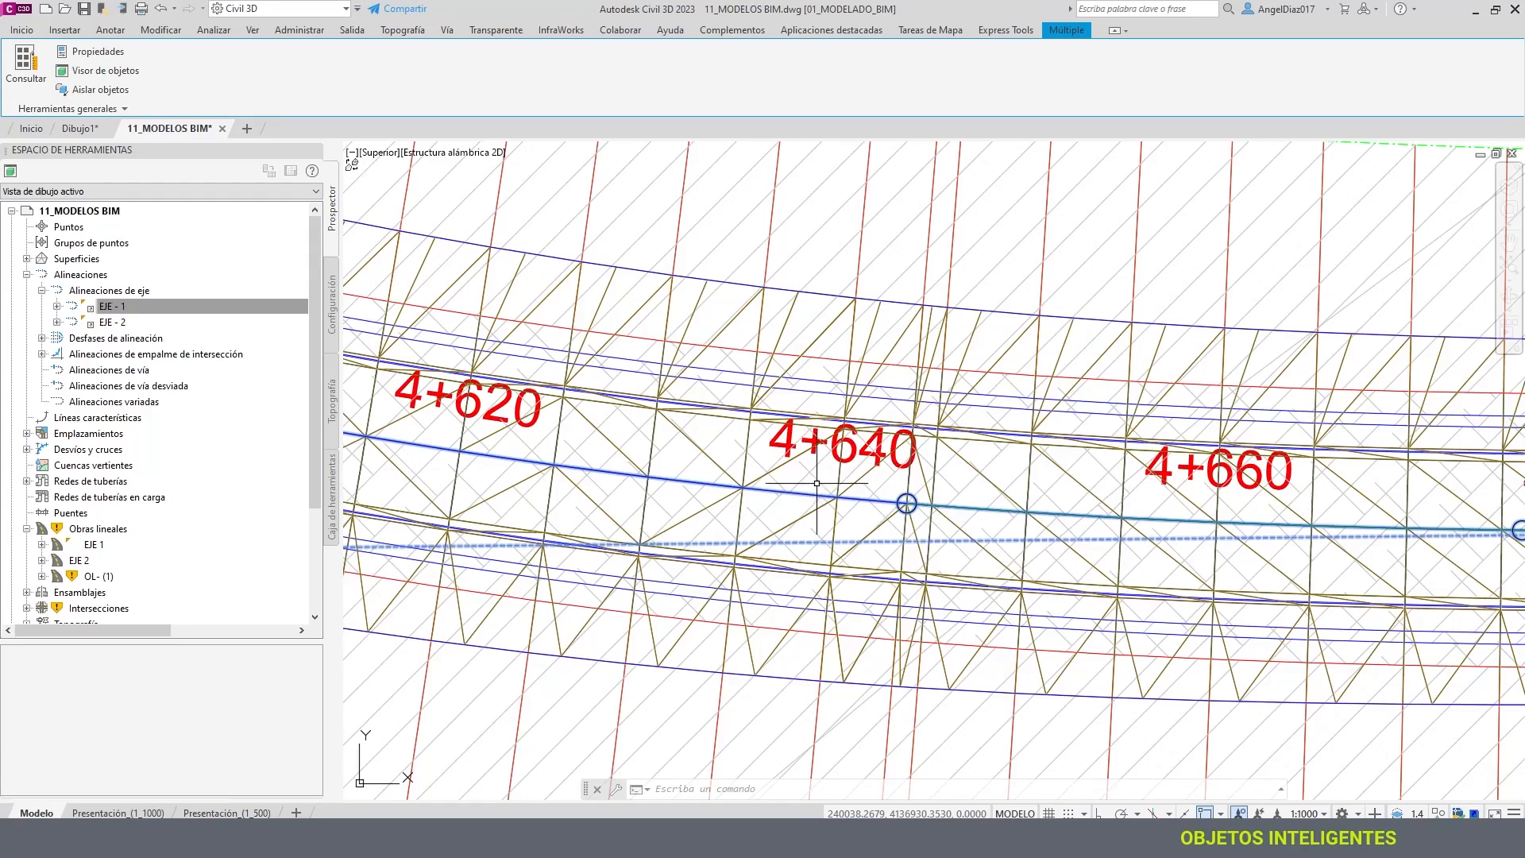
scroll(794, 511, down, 2)
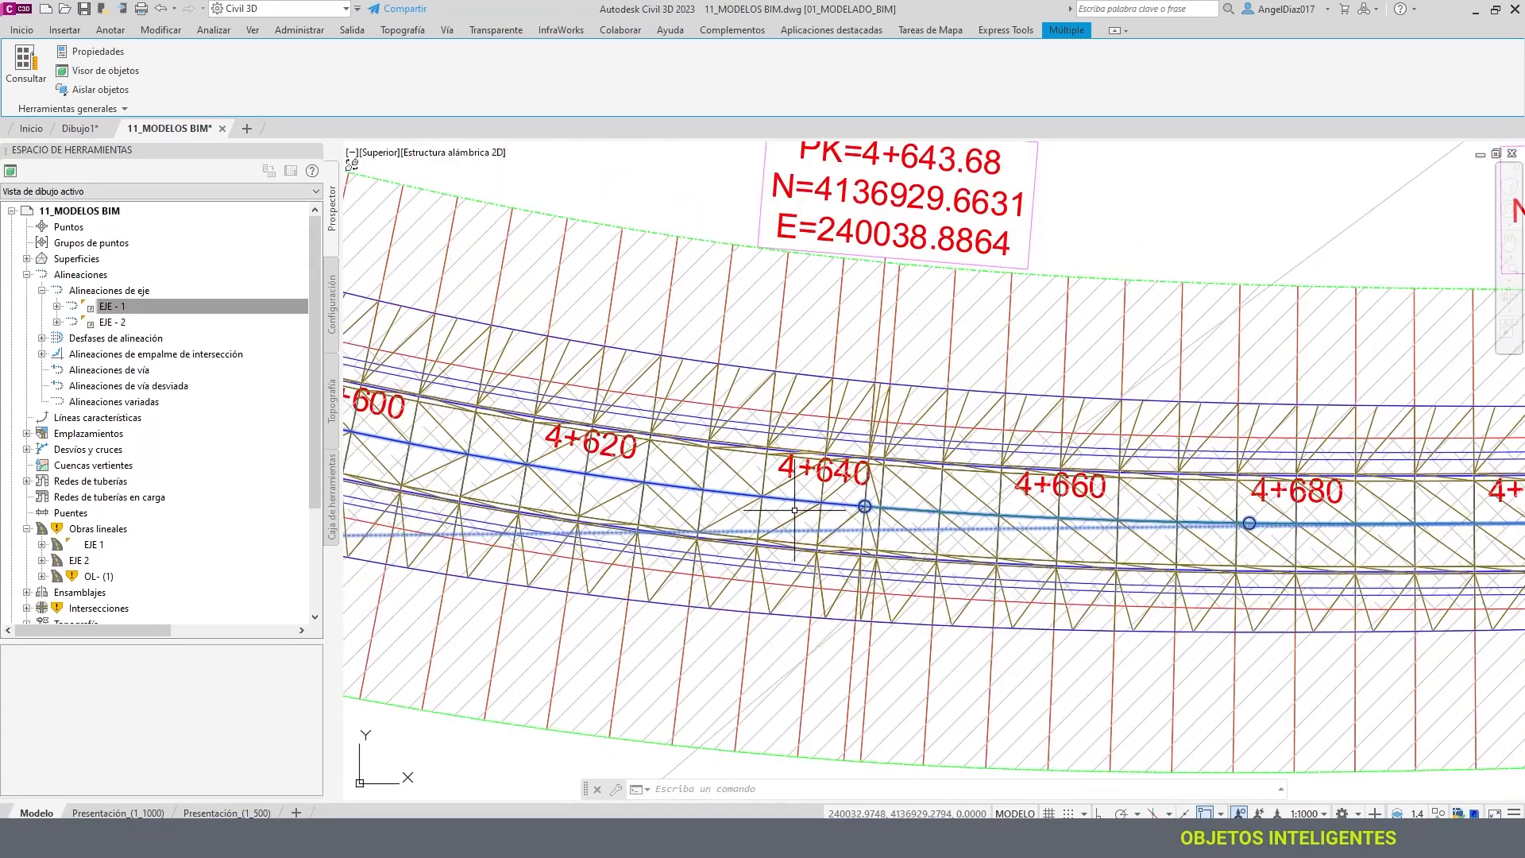
- Inspect the east end of EJE - 1 and read the station and surface elevation data near 5+840
scroll(795, 511, down, 8)
scroll(814, 512, down, 8)
middle_drag(833, 412, 570, 516)
scroll(830, 380, up, 14)
scroll(935, 366, up, 2)
scroll(946, 397, down, 12)
scroll(967, 442, up, 6)
scroll(914, 425, up, 10)
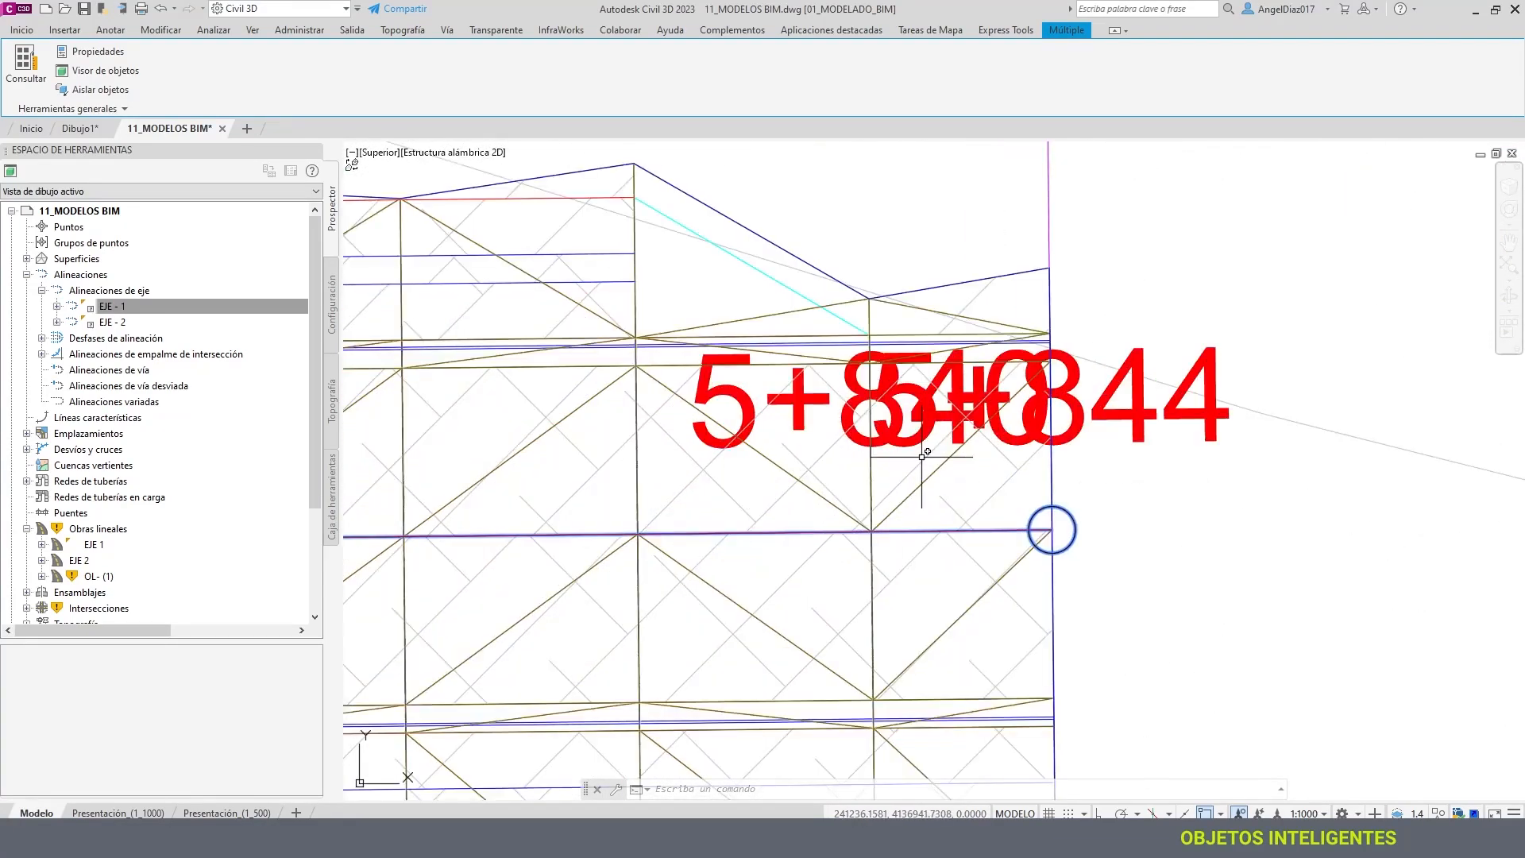
mouse_move(921, 456)
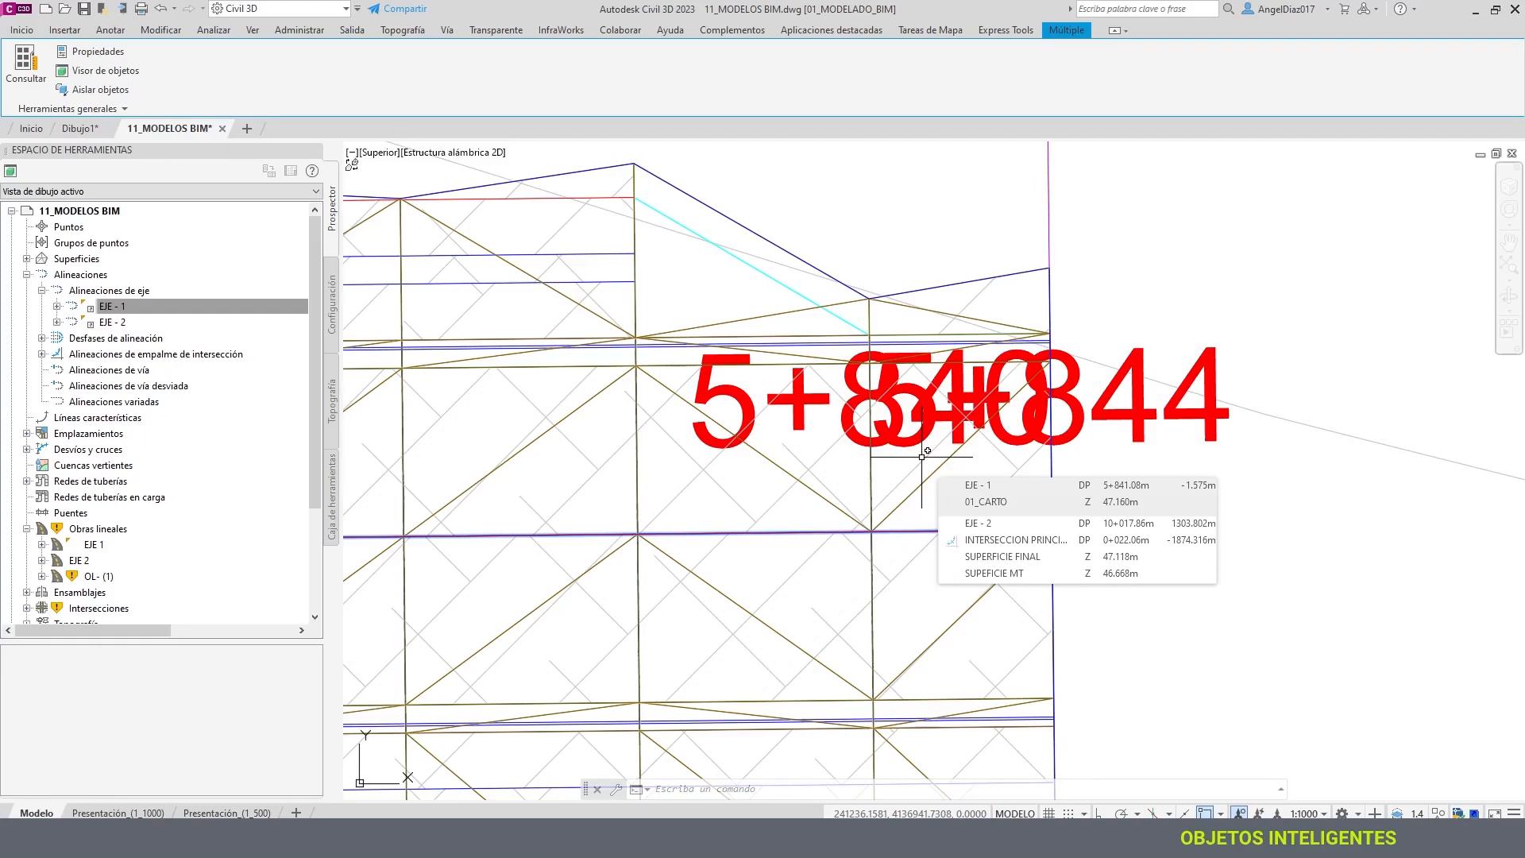
- Read the offset and surface elevation data beside the EJE - 1 axis at station 5+800
scroll(922, 457, down, 10)
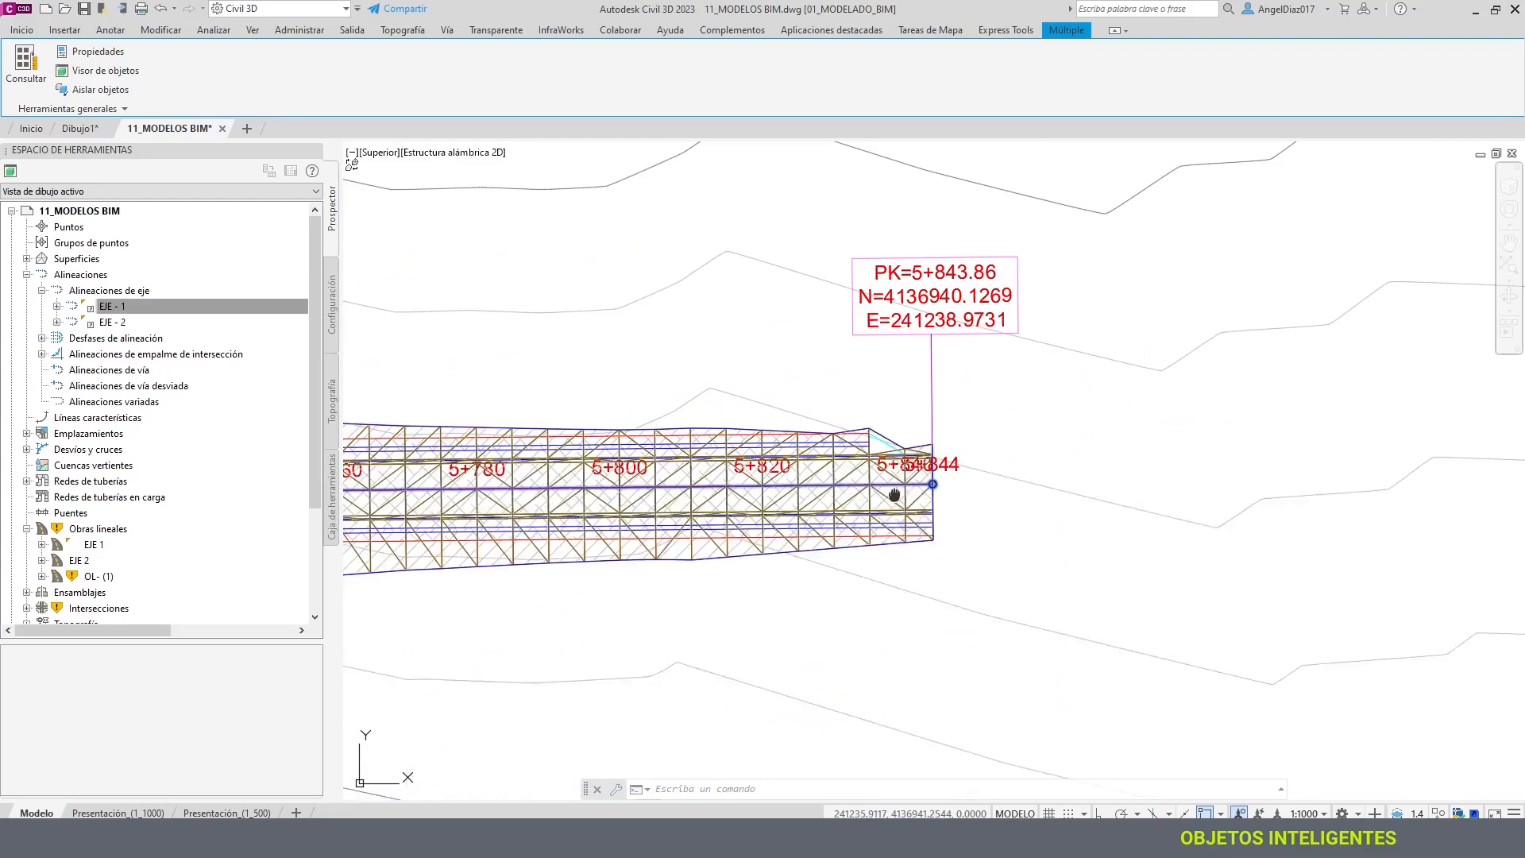
scroll(806, 449, up, 3)
scroll(806, 449, up, 2)
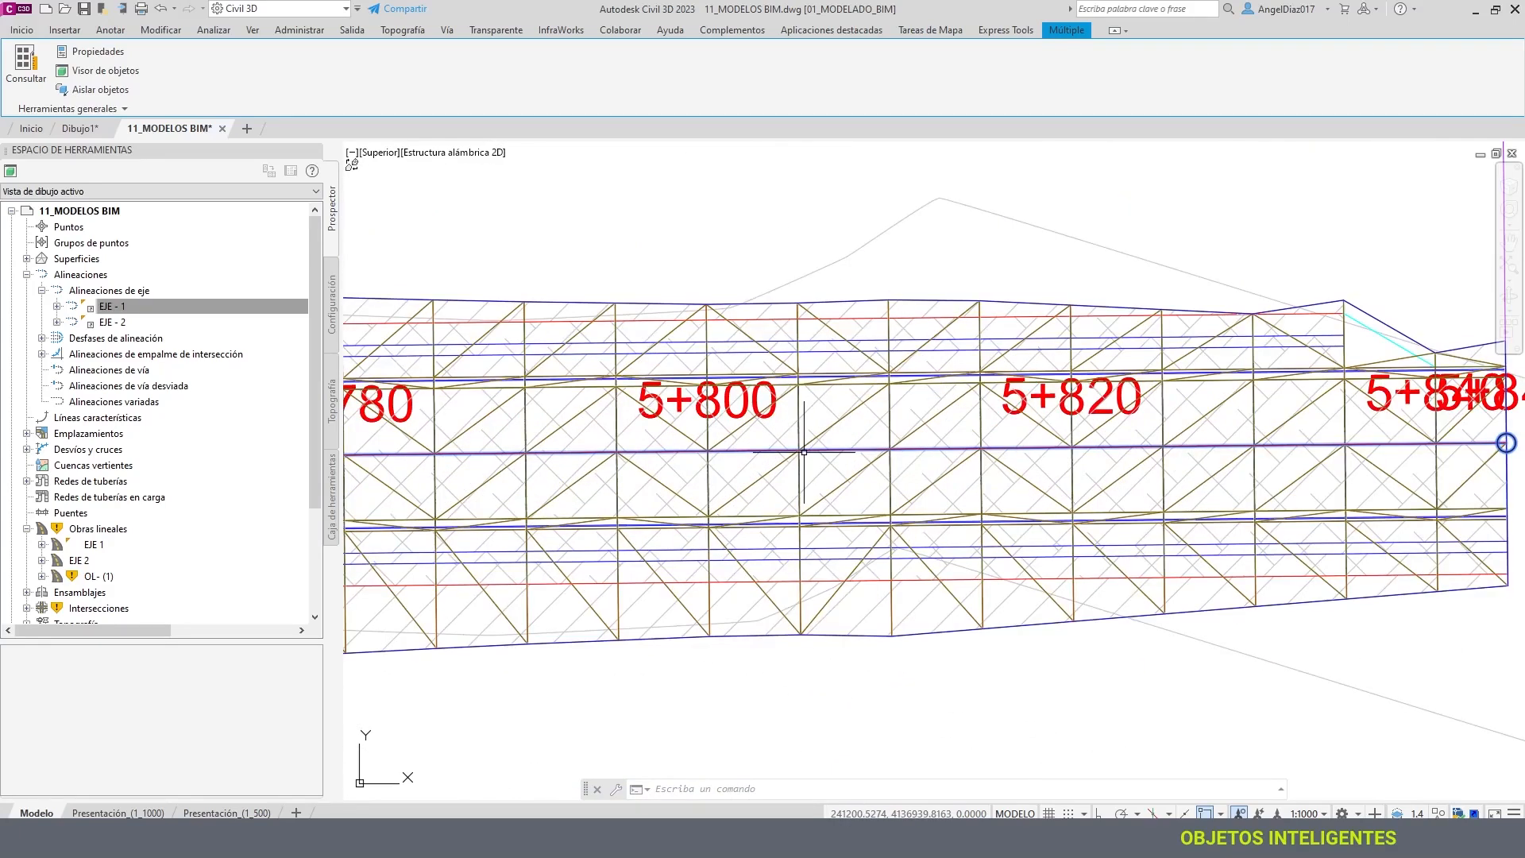
mouse_move(705, 468)
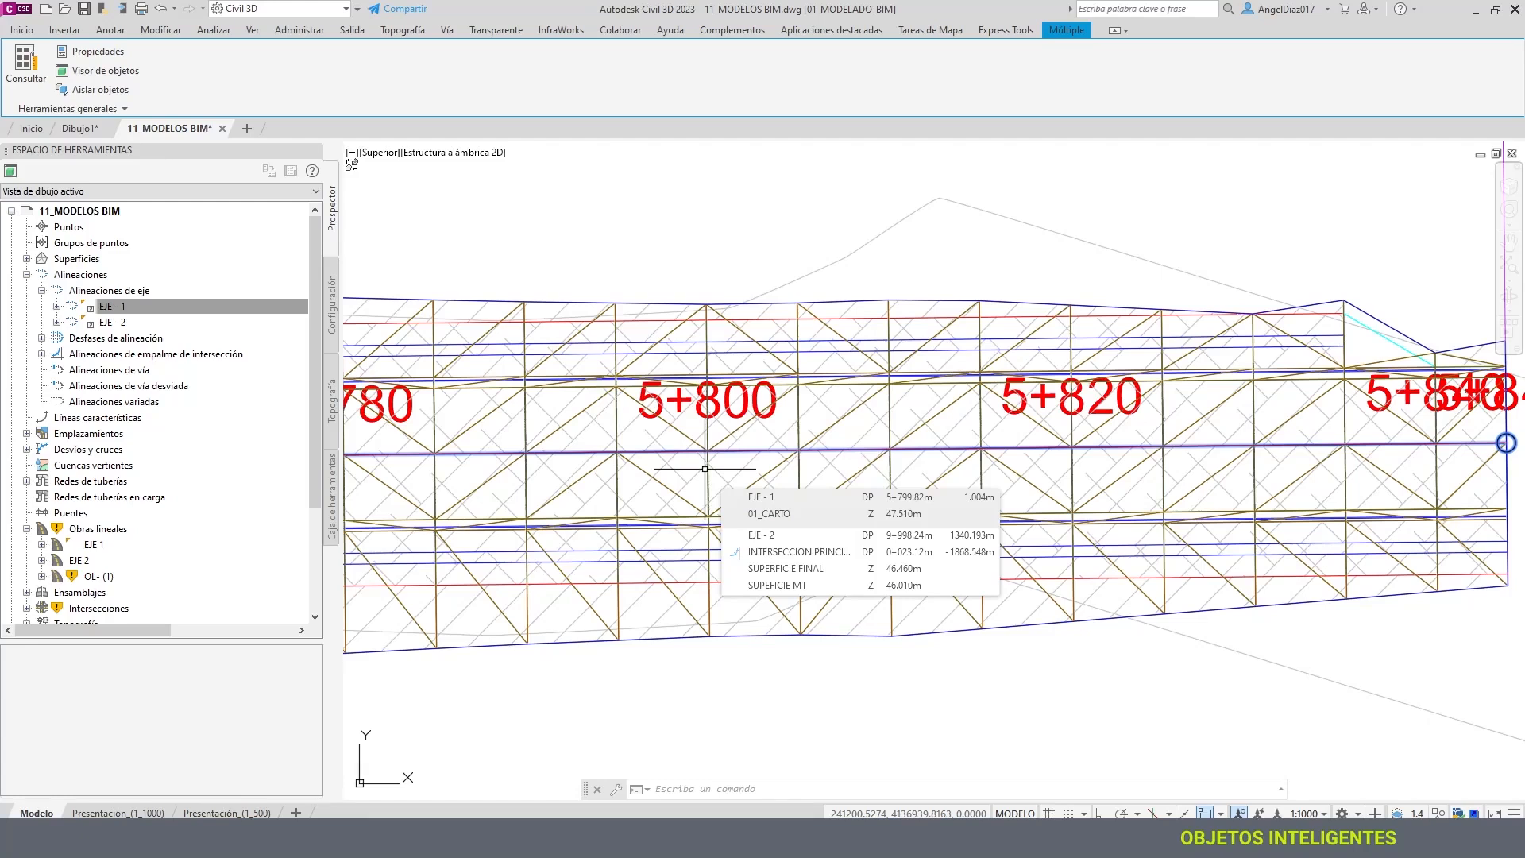
- Examine the hatched area between terrain and design grade in the upper longitudinal profile, up to its final station
scroll(715, 469, down, 15)
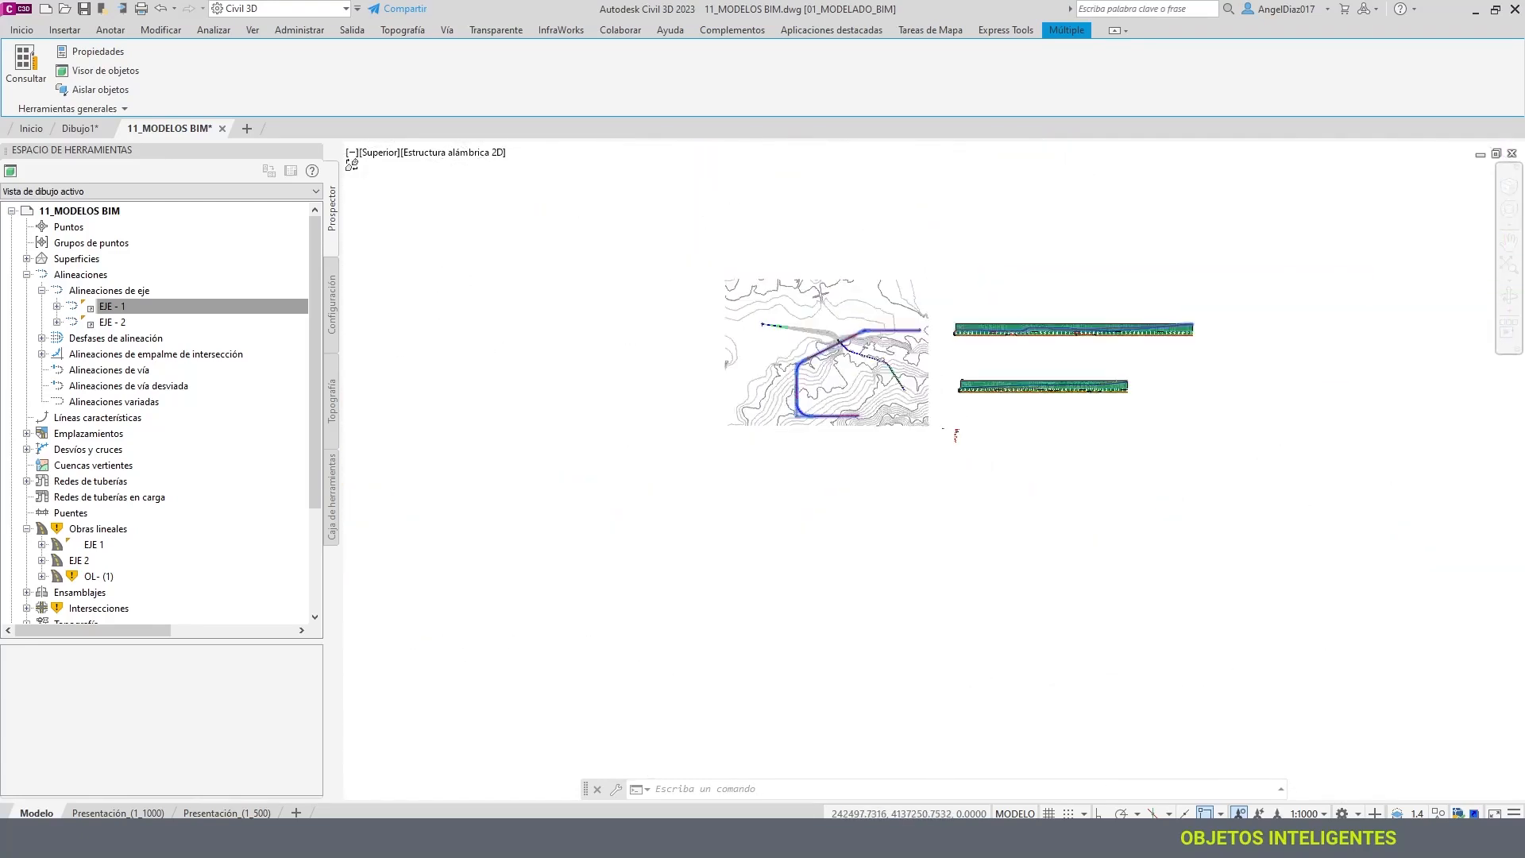
scroll(942, 385, up, 12)
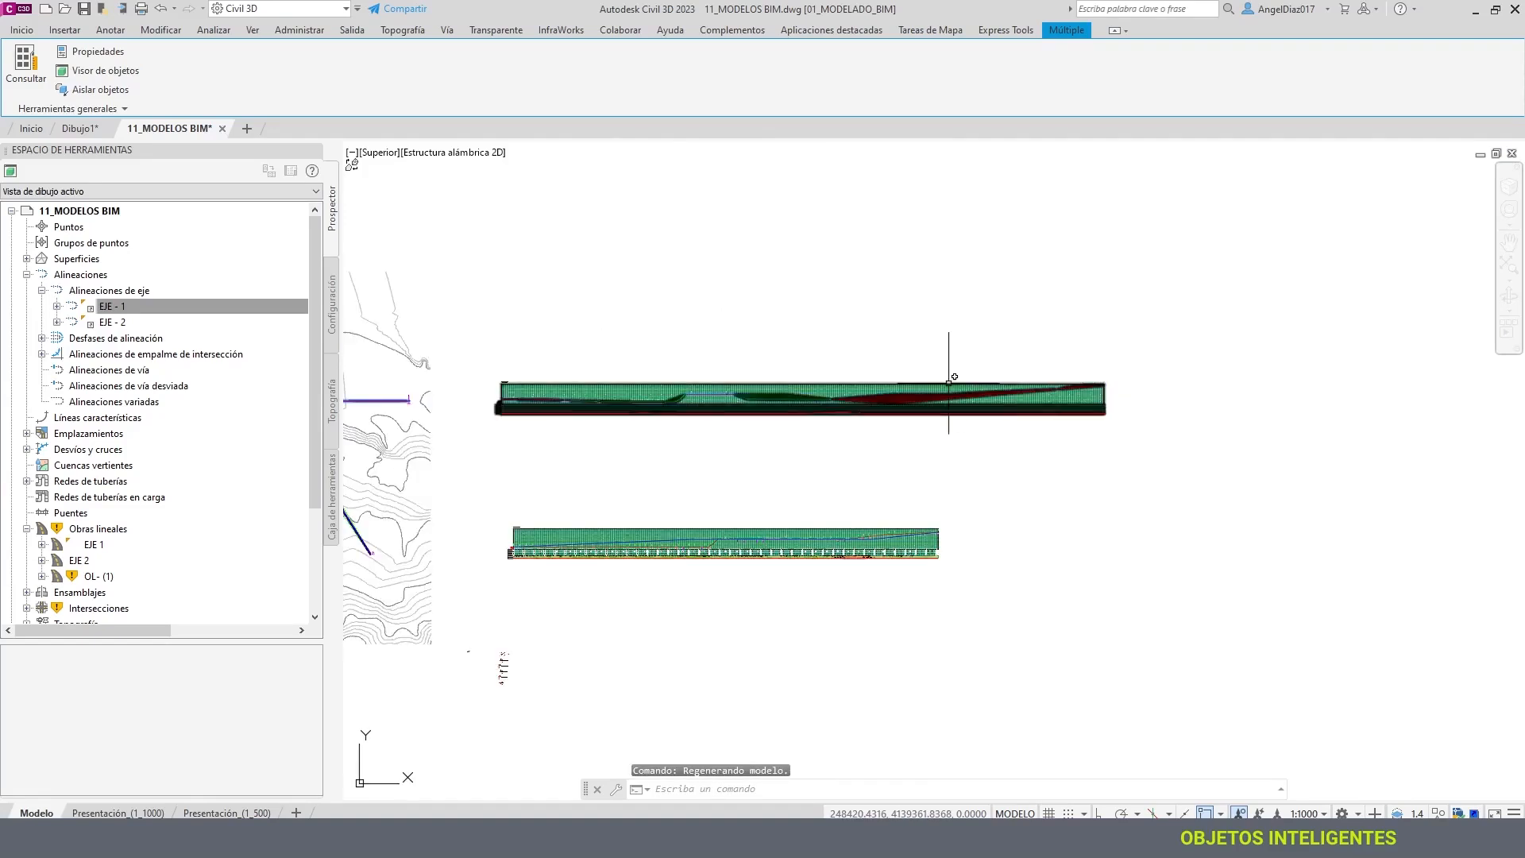
scroll(856, 433, up, 4)
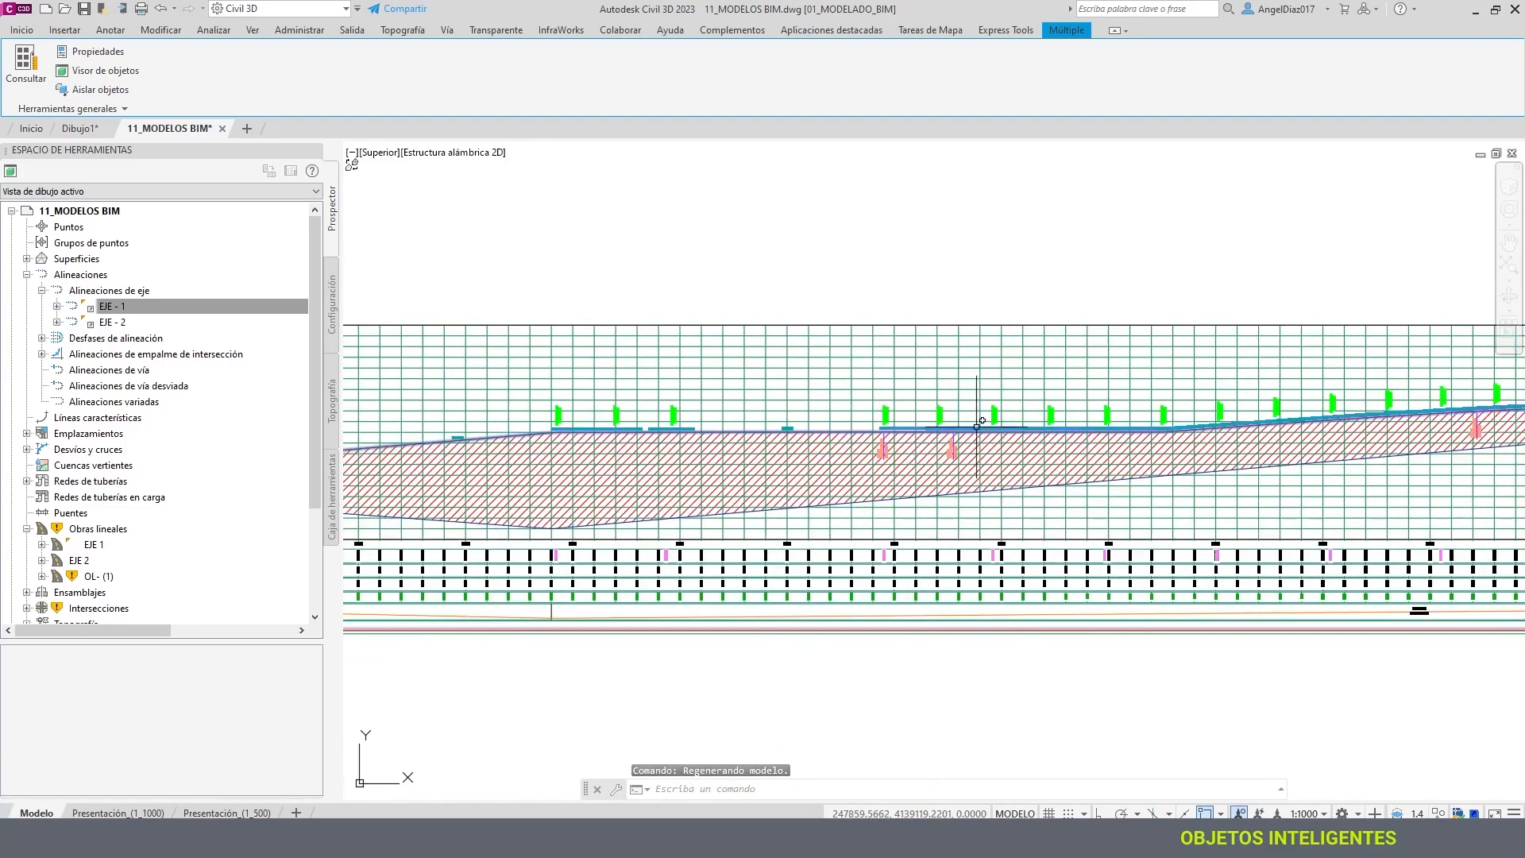
middle_drag(856, 433, 990, 429)
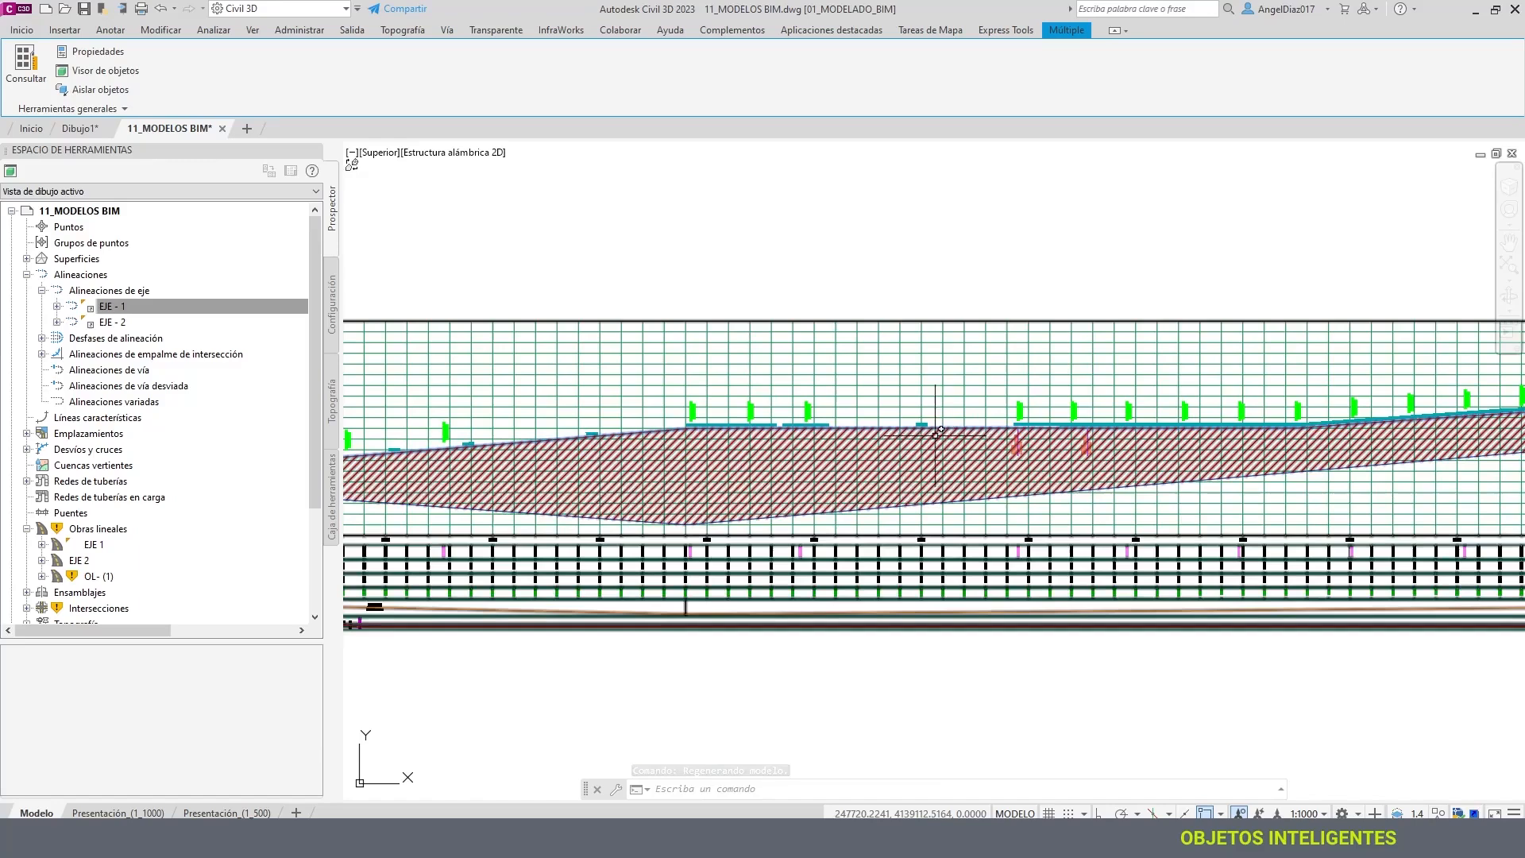
scroll(711, 430, up, 3)
scroll(642, 421, up, 1)
middle_drag(1004, 421, 532, 417)
scroll(528, 416, down, 2)
middle_drag(915, 427, 478, 395)
scroll(478, 395, down, 1)
middle_drag(1008, 375, 524, 426)
middle_drag(951, 412, 461, 407)
scroll(914, 401, down, 5)
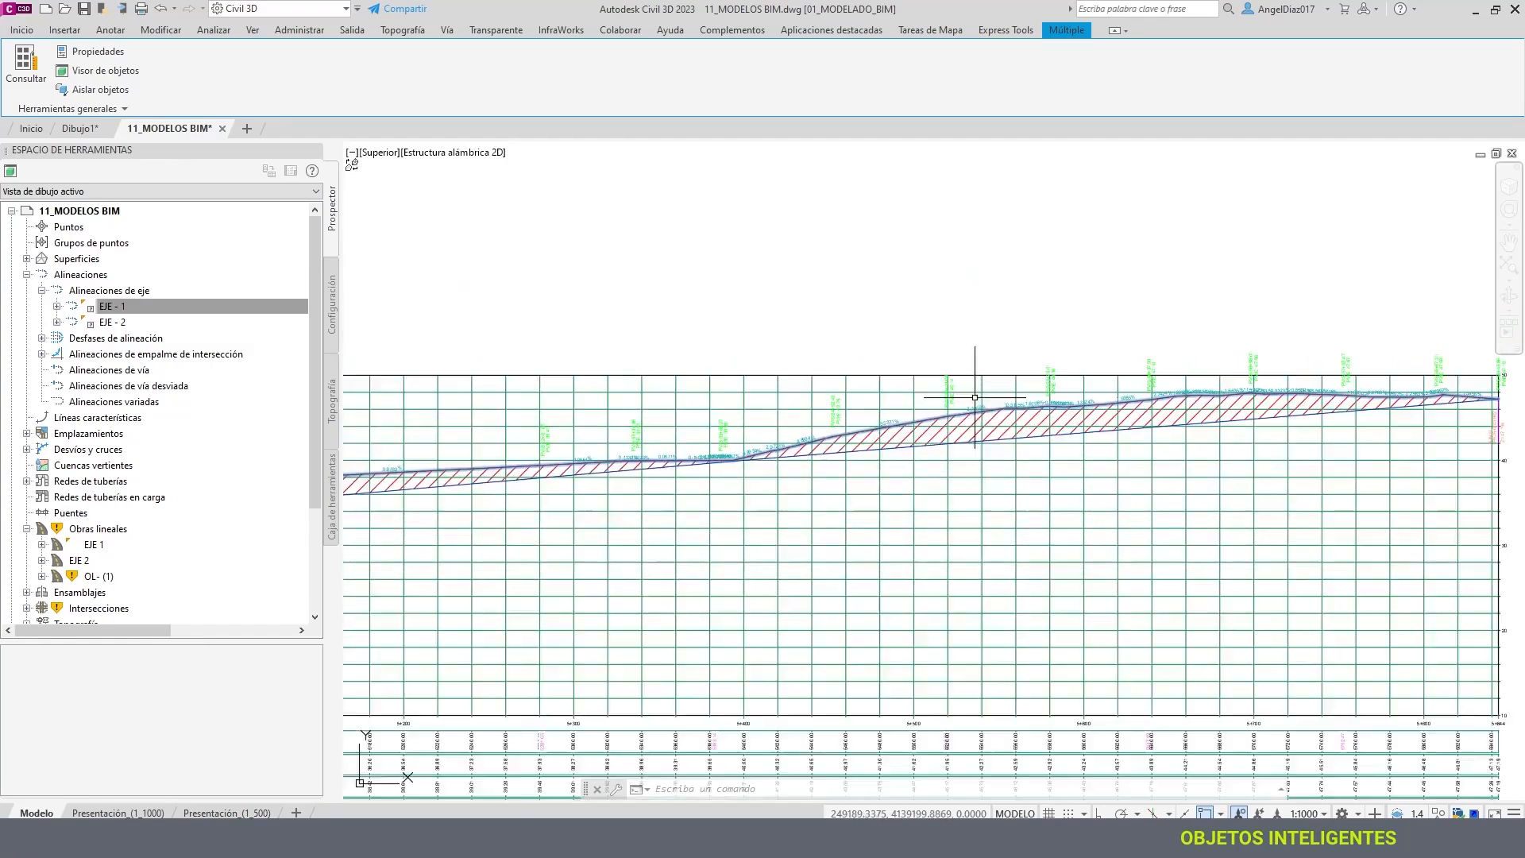
- Review the hatched middle stretch of the upper longitudinal profile and frame the whole profile view with a selection window
scroll(813, 441, up, 6)
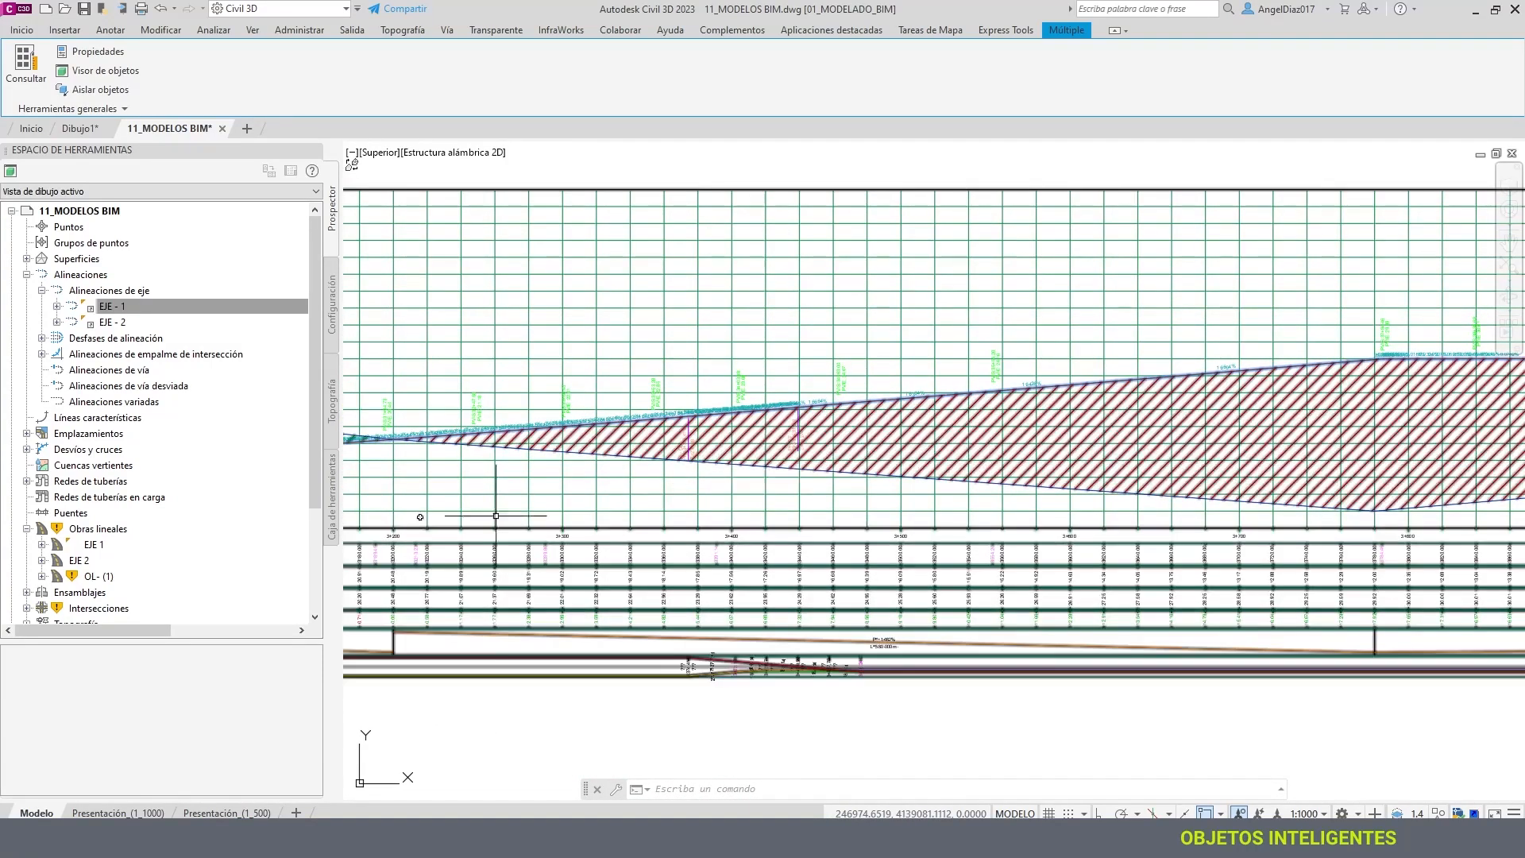
scroll(356, 318, down, 2)
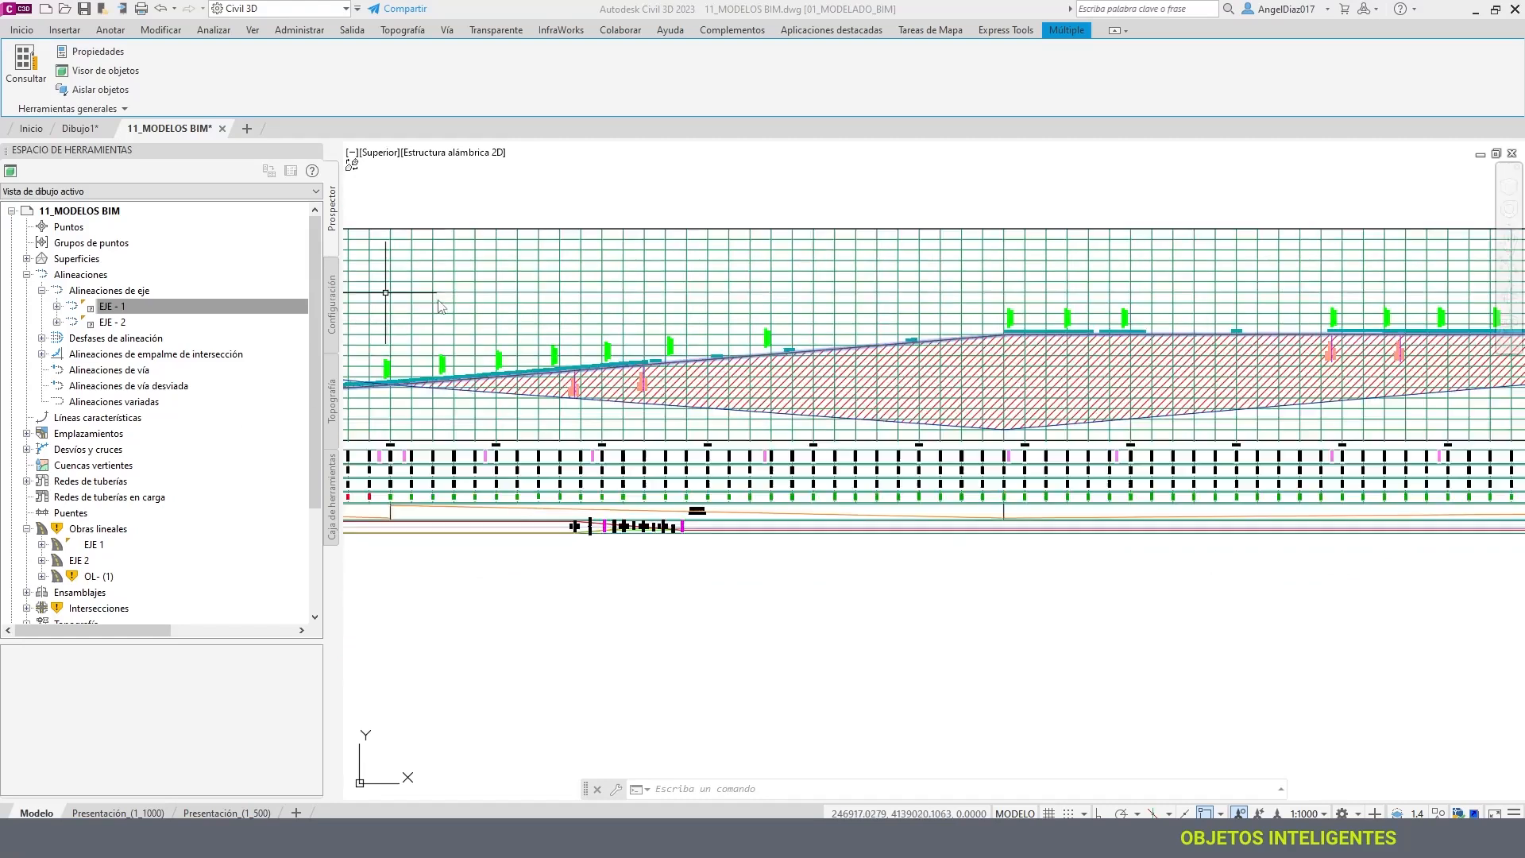
scroll(608, 239, down, 5)
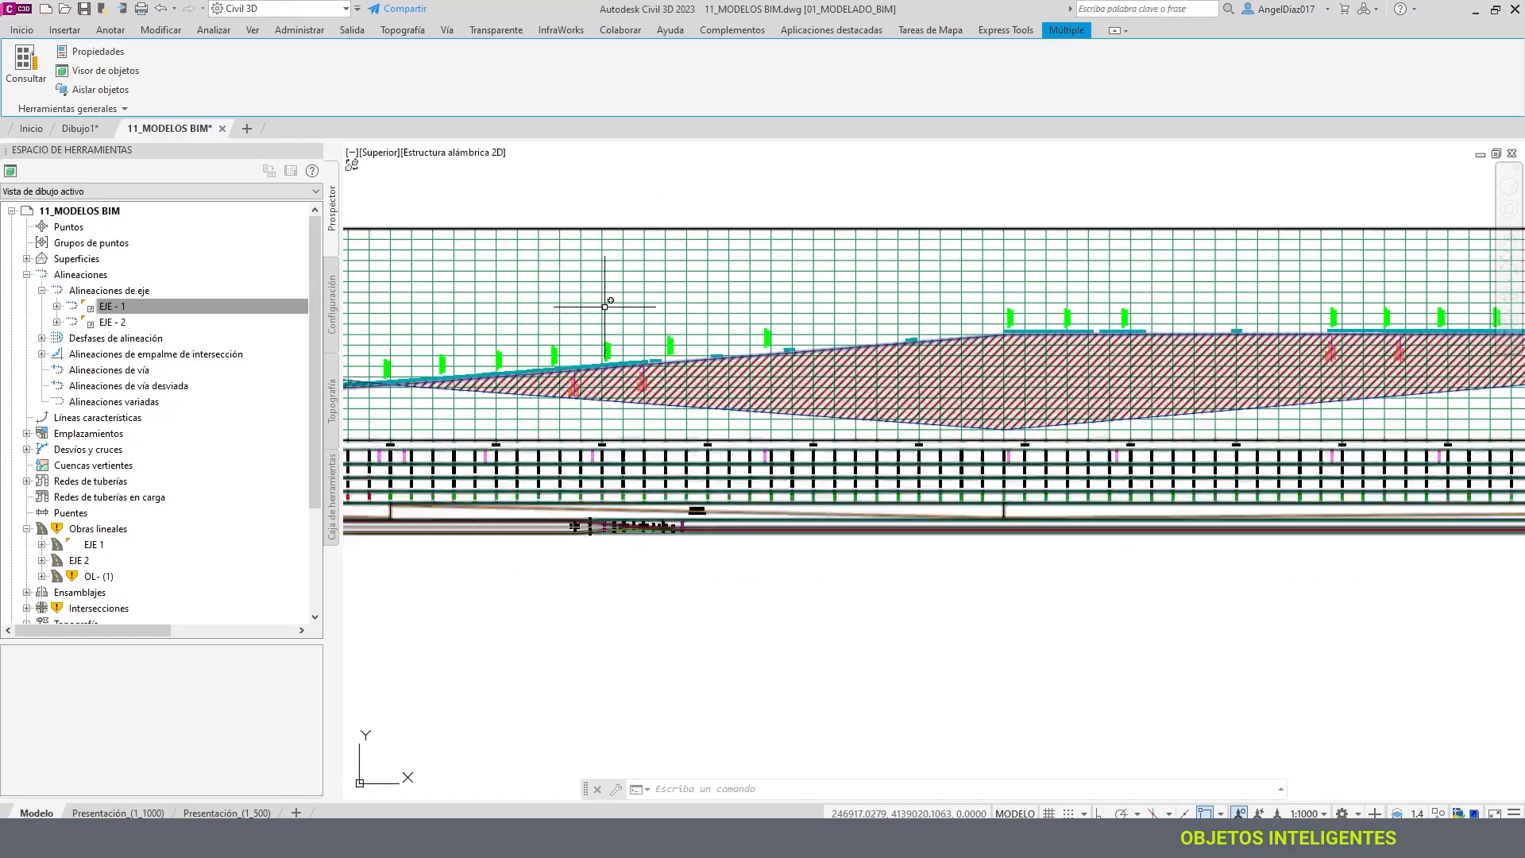
scroll(612, 325, down, 3)
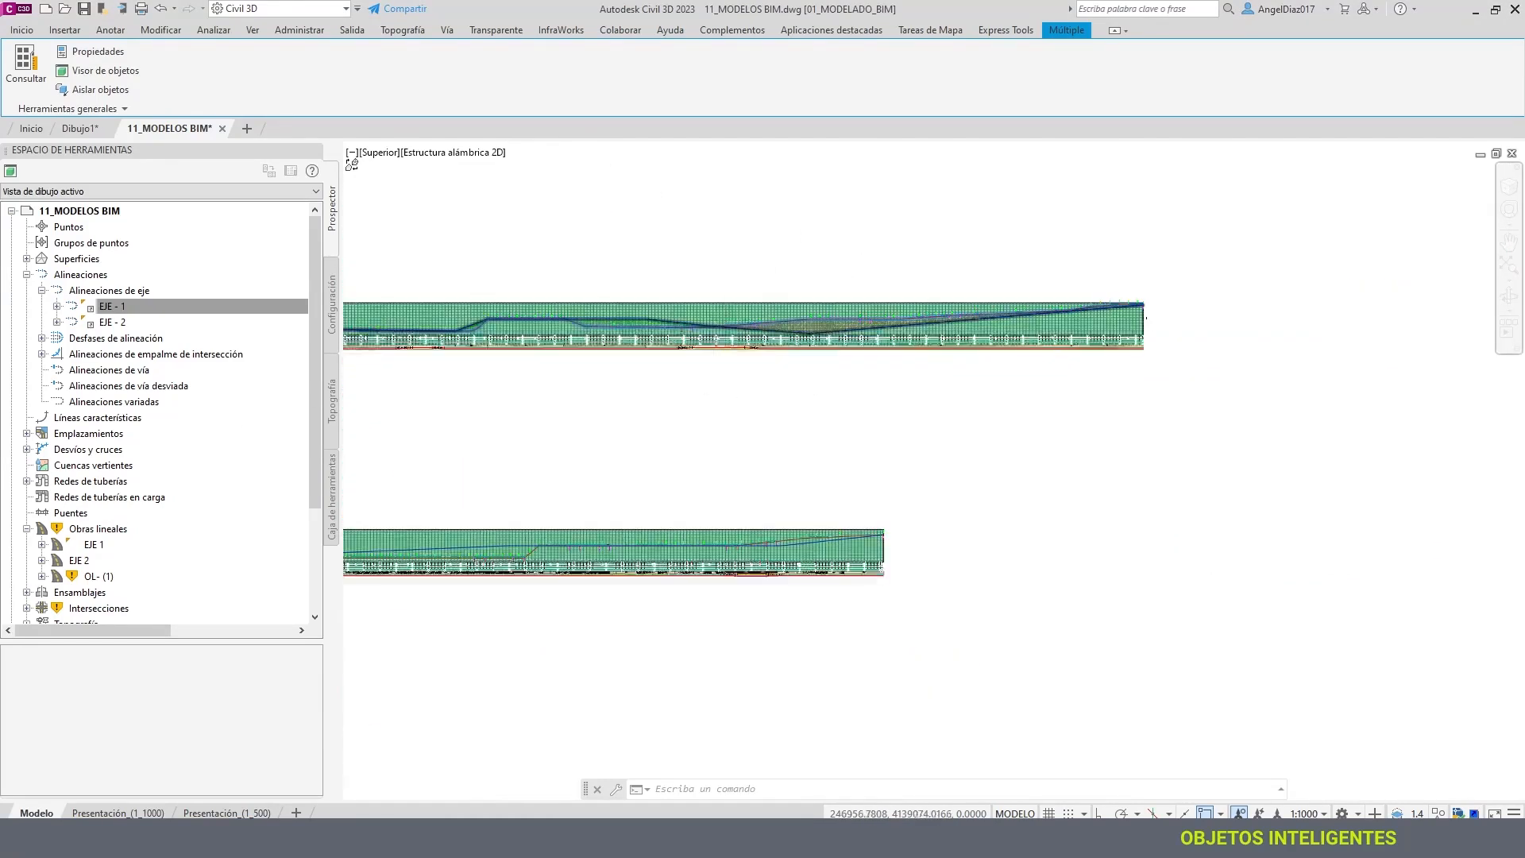
click(495, 304)
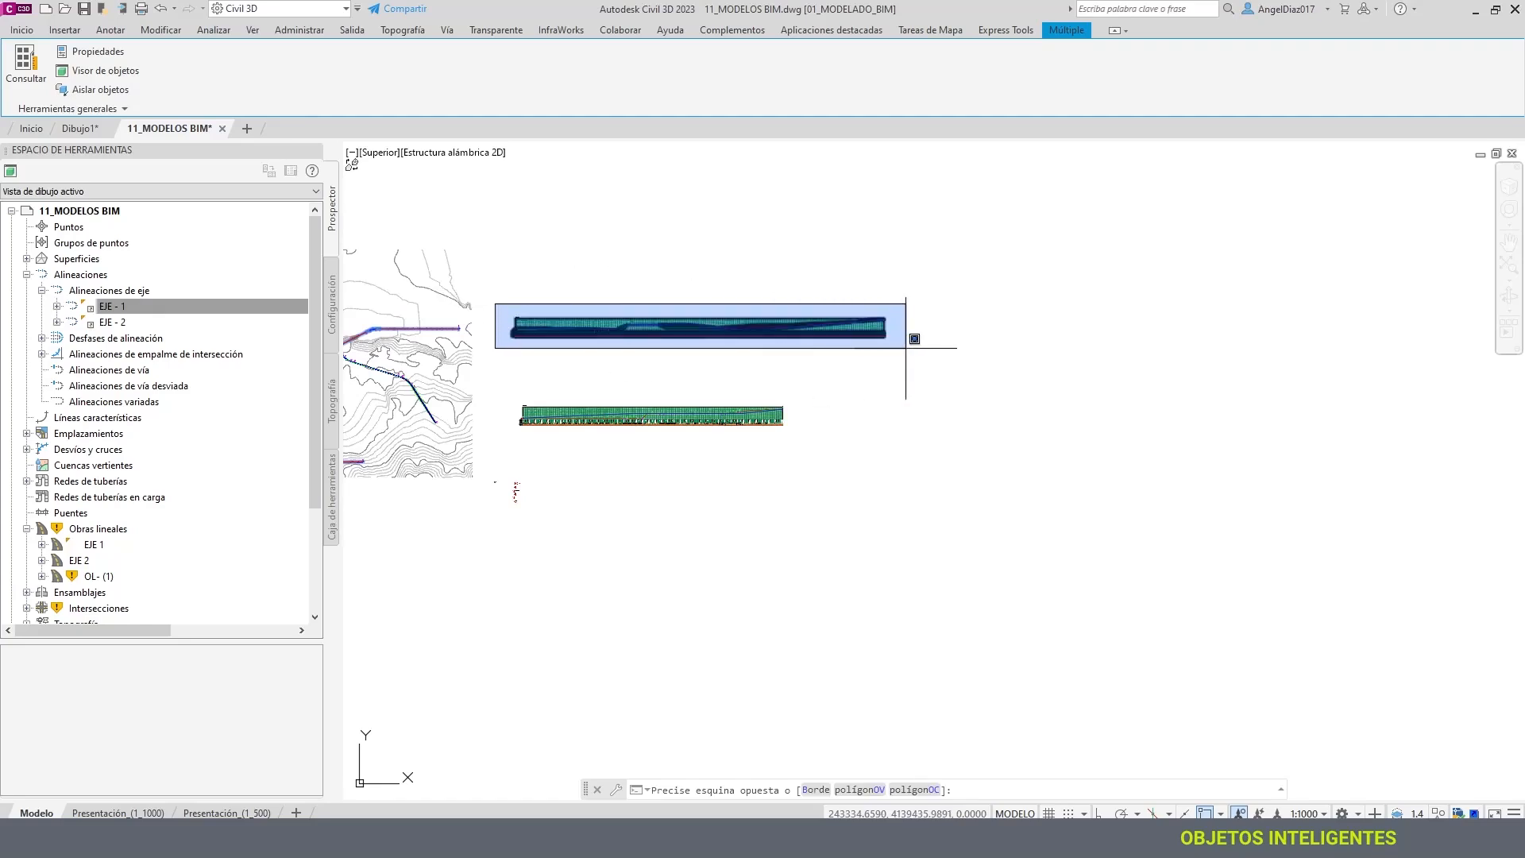
click(730, 217)
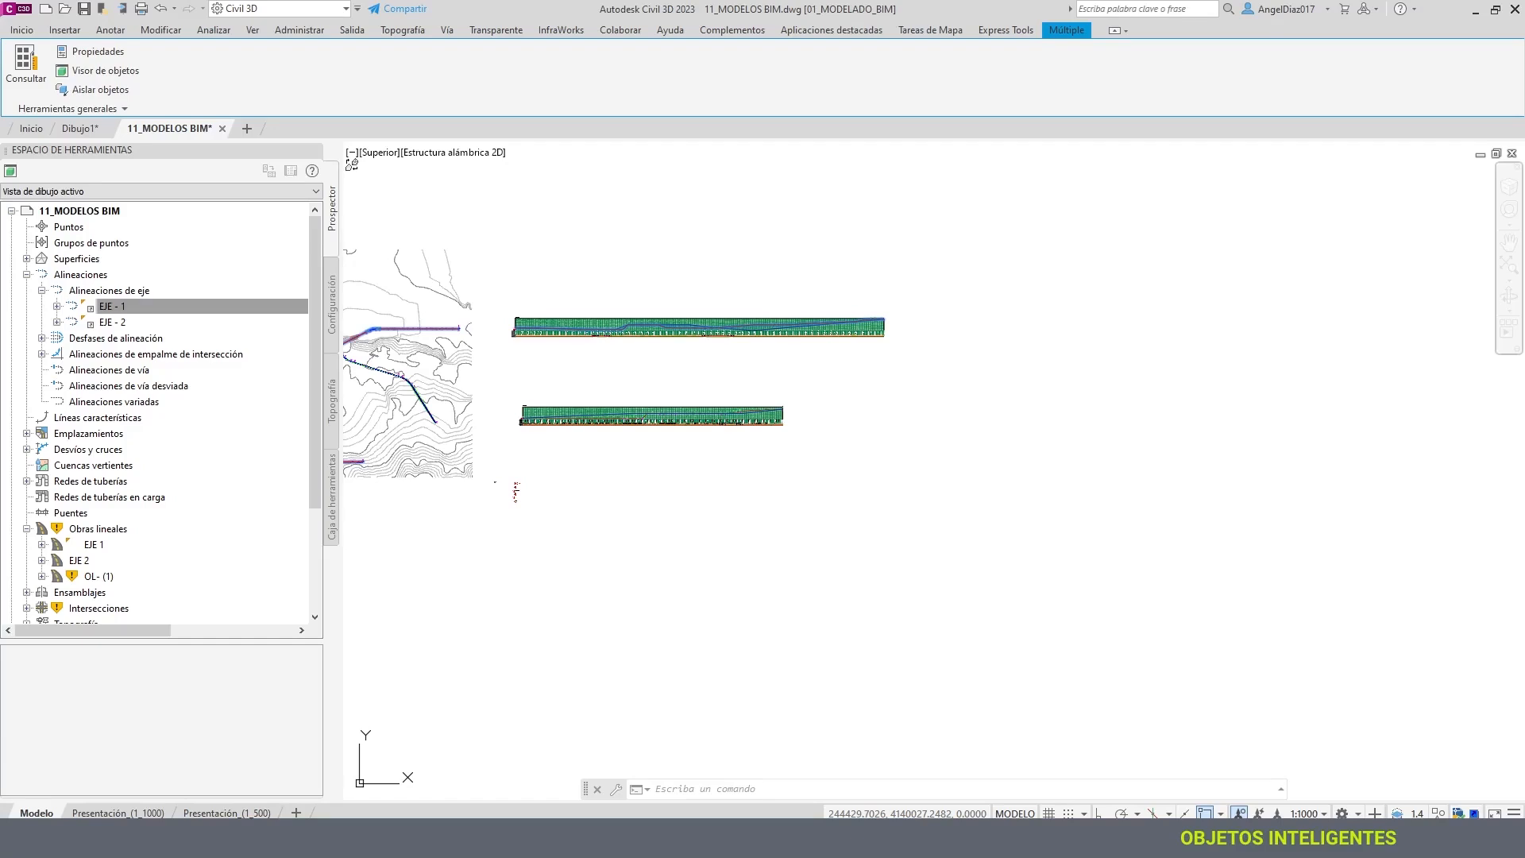
- Expand the profiles and profile views of EJE - 1 and select Perfil Longitudinal - EJE - 1 in the drawing
click(124, 306)
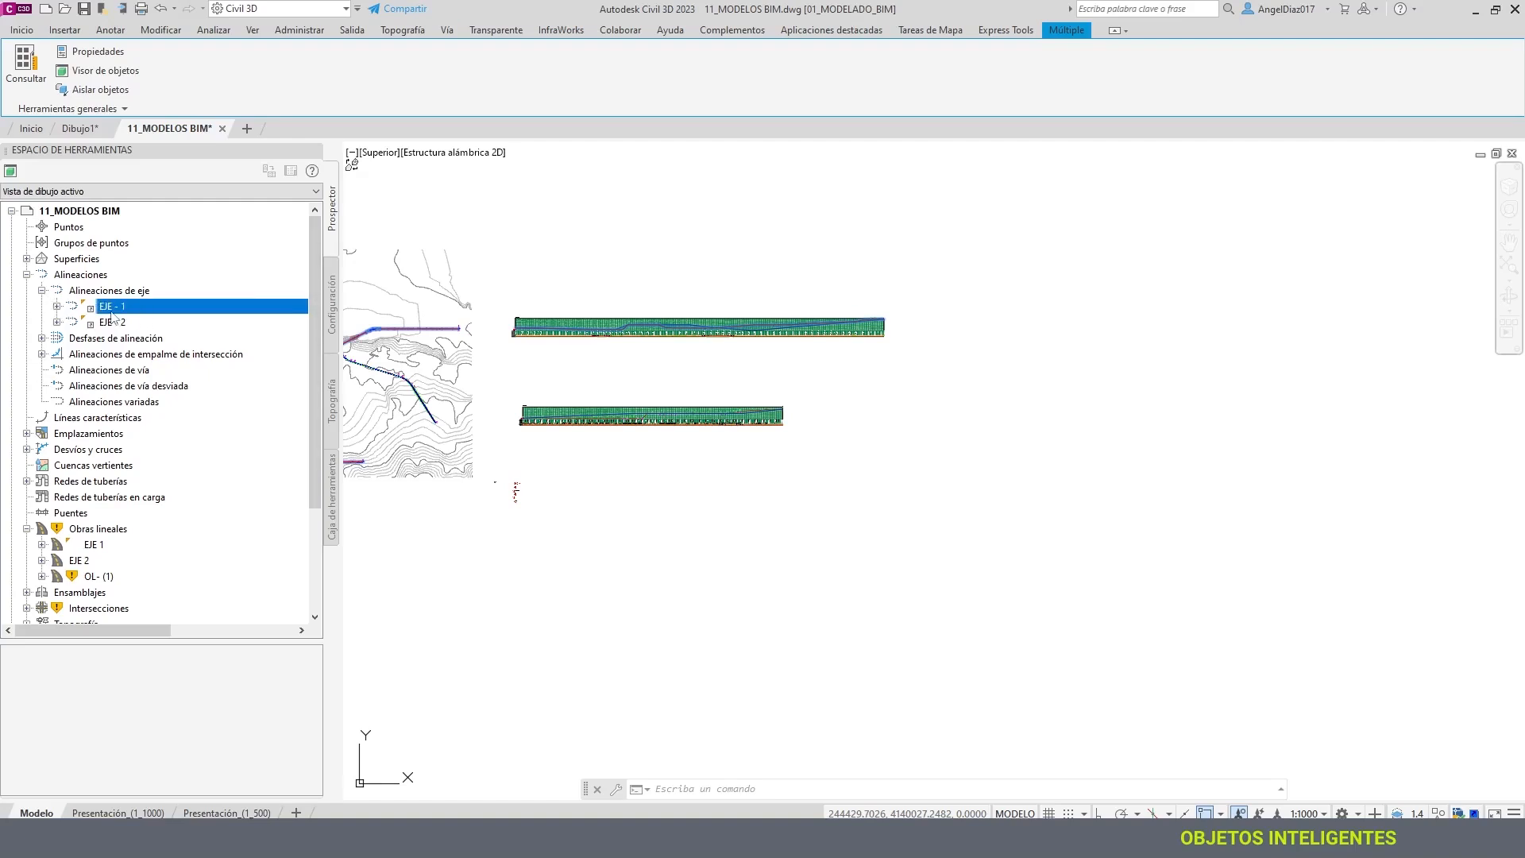
click(56, 306)
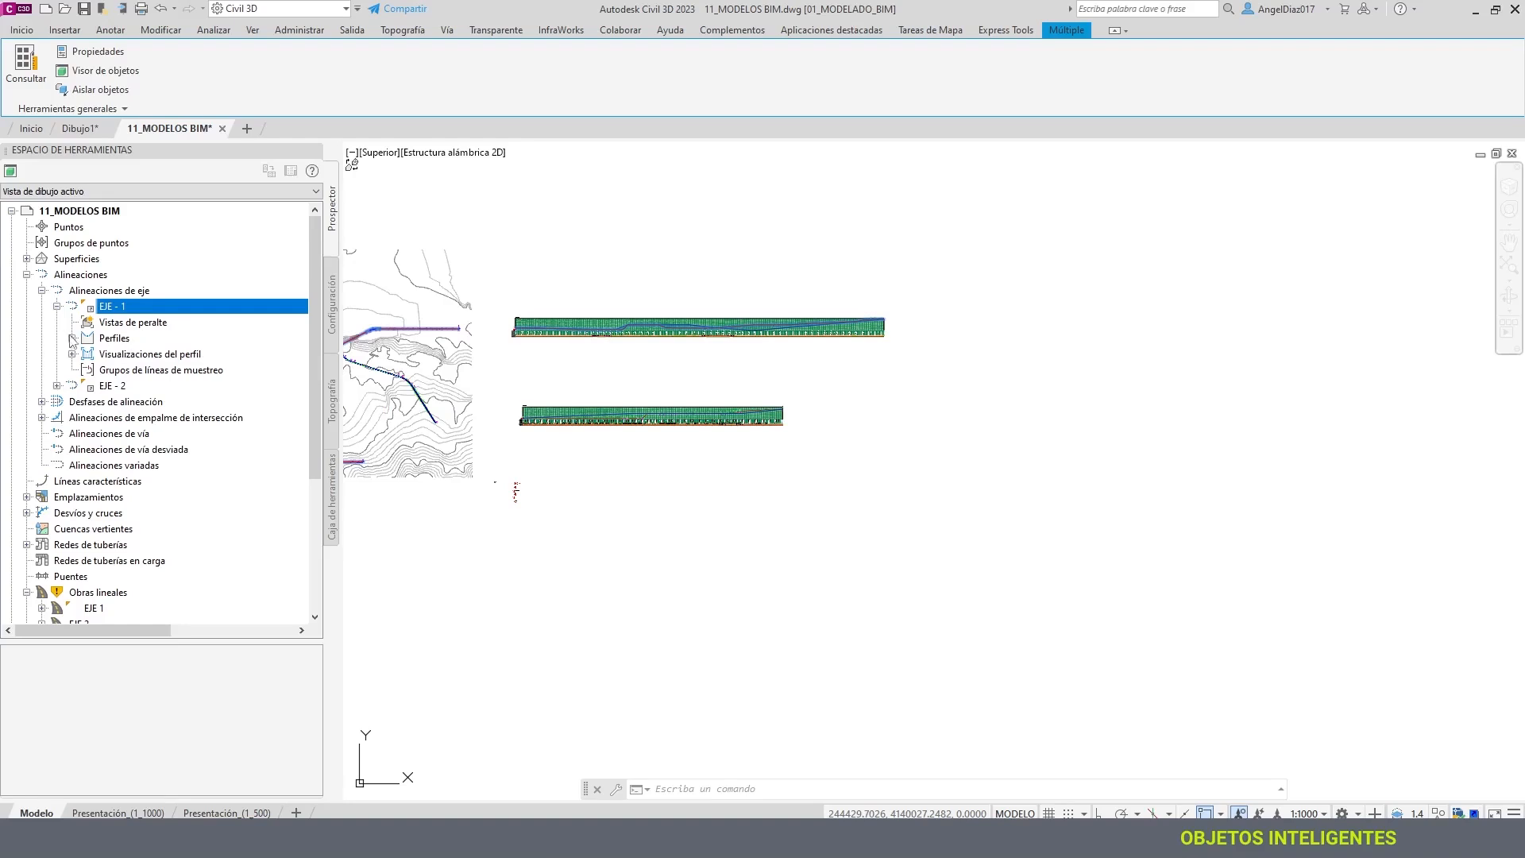
click(72, 338)
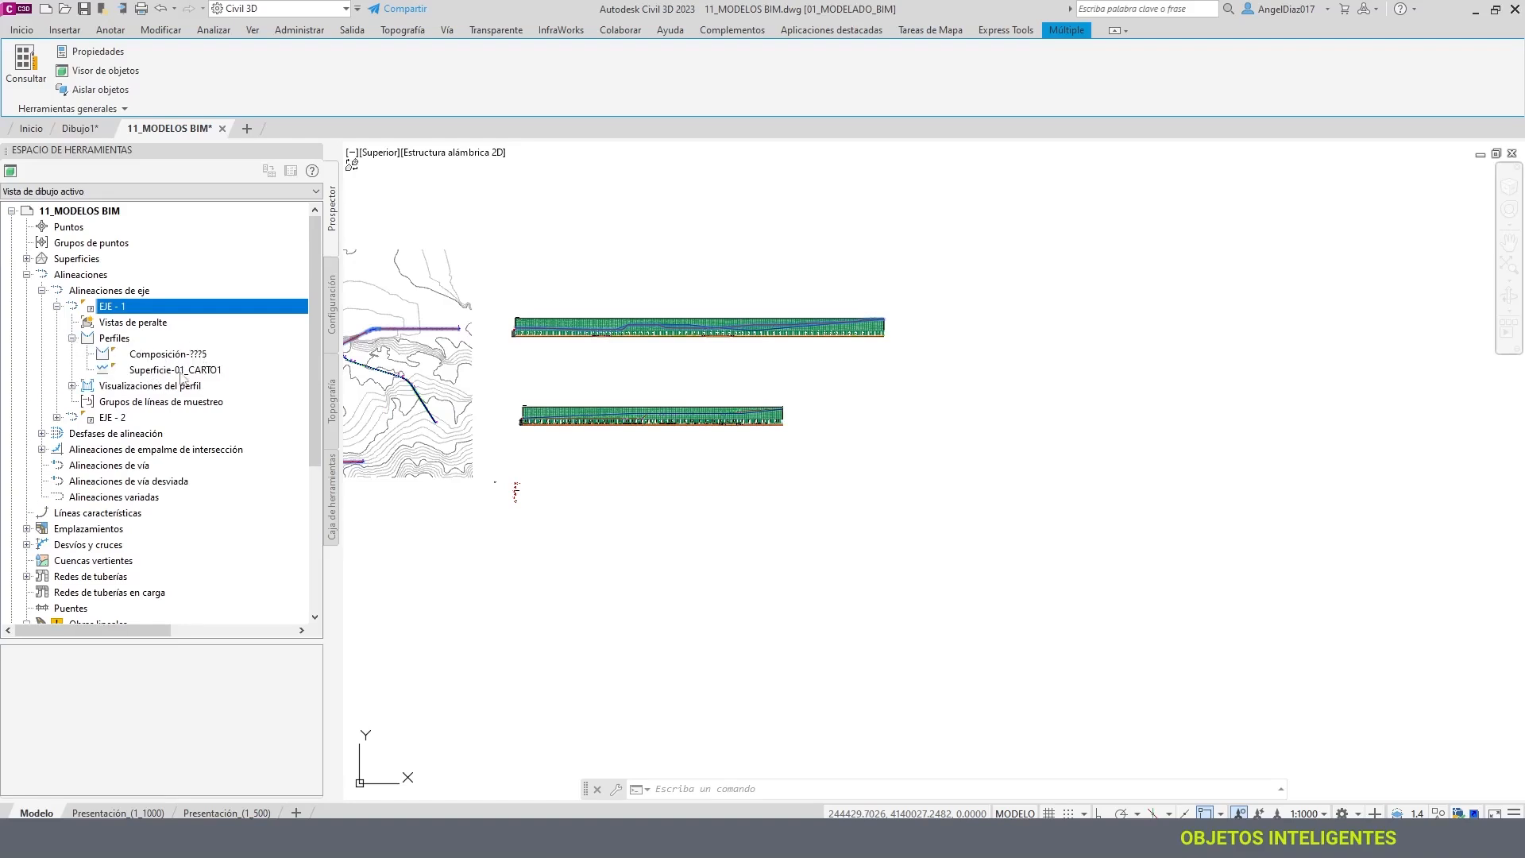
click(72, 386)
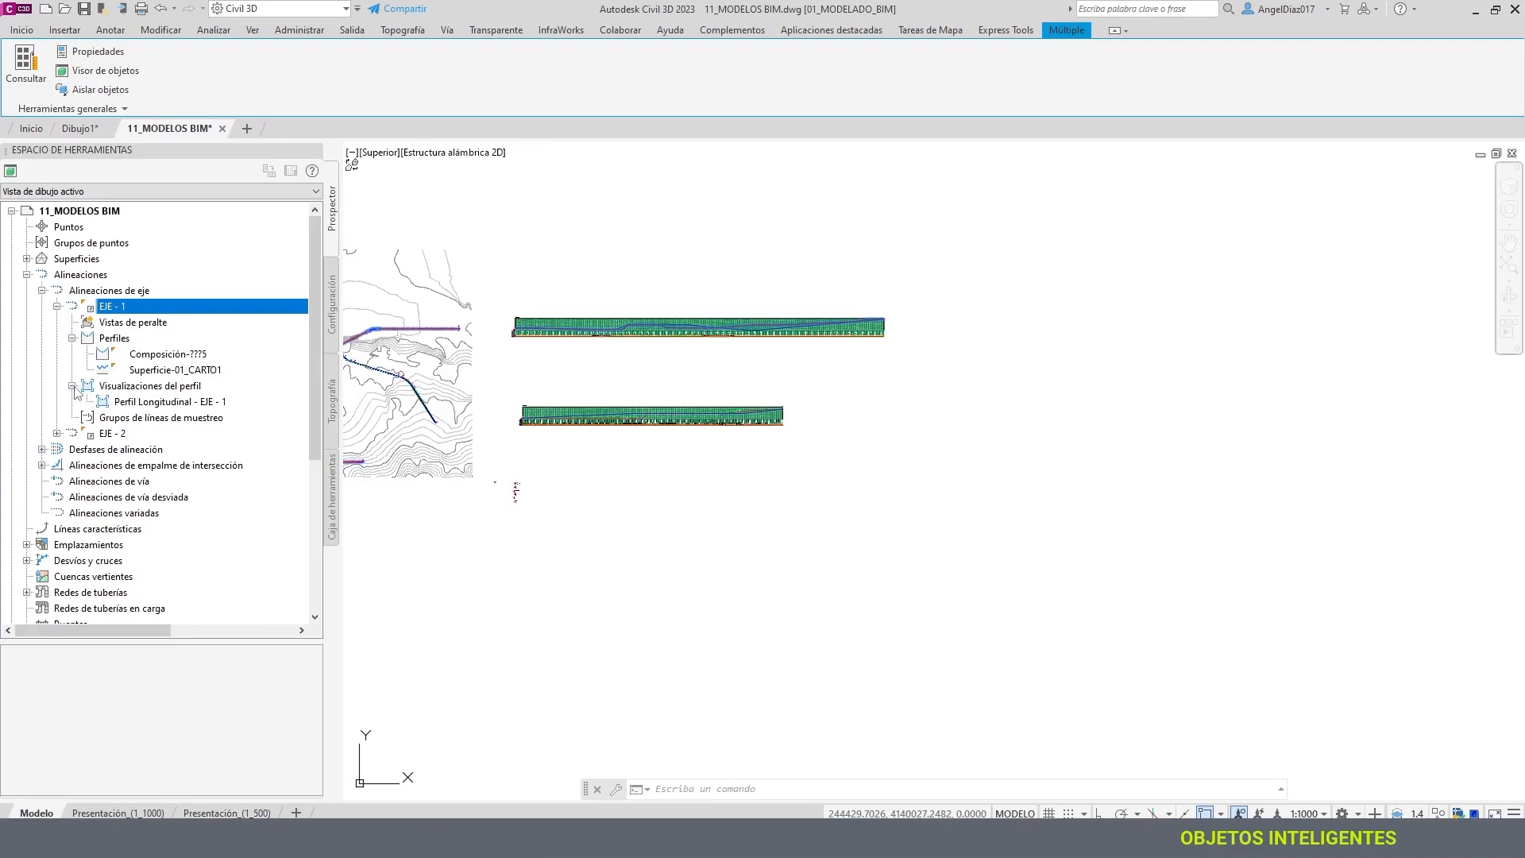
click(142, 405)
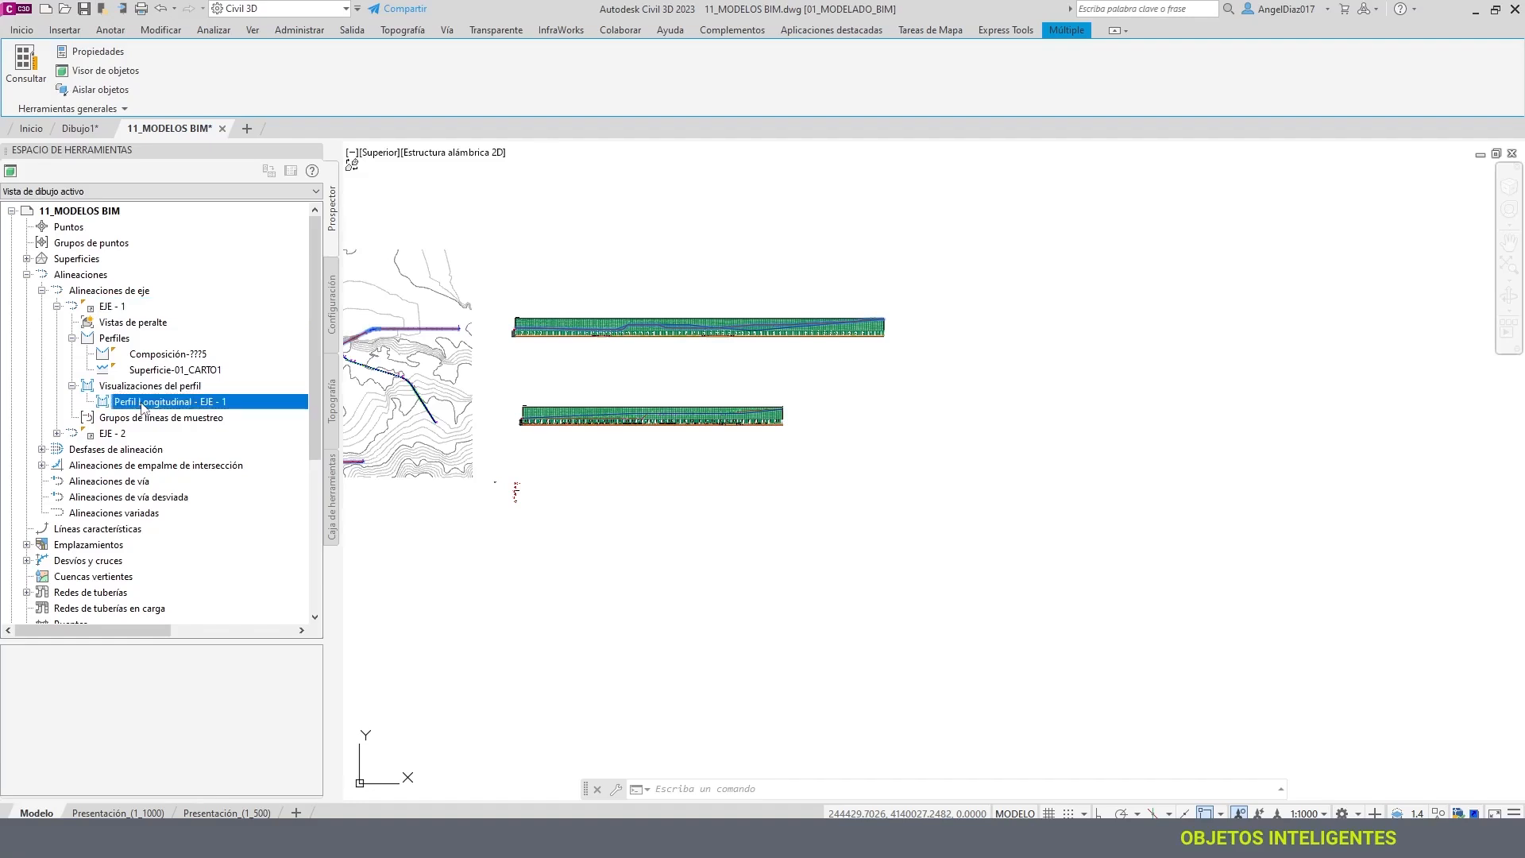
right_click(144, 404)
click(199, 459)
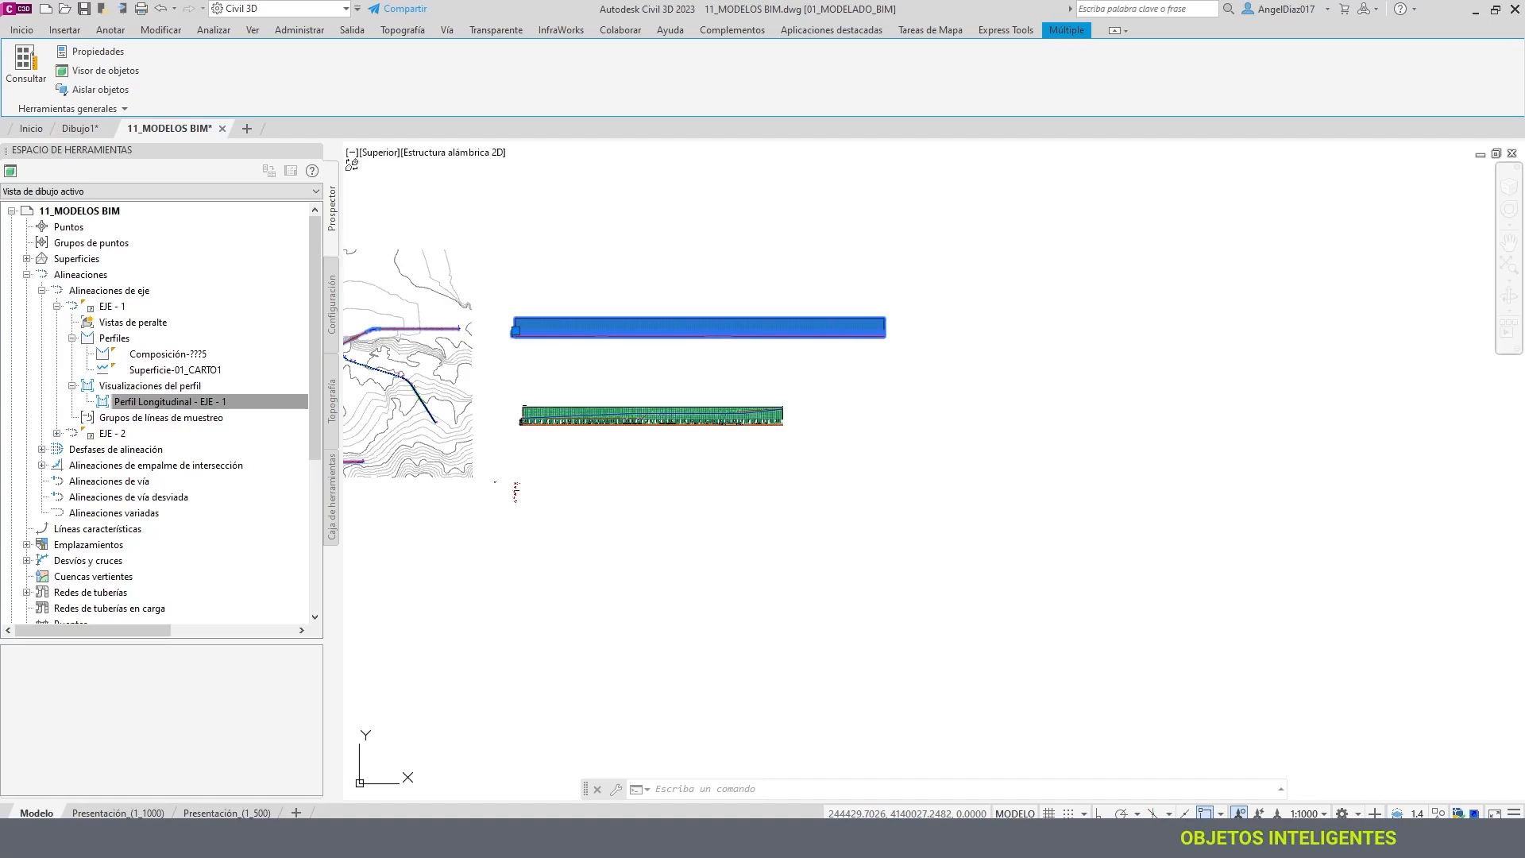
- Clear the selection and examine the upper longitudinal profile and the overall road layout
click(595, 378)
key(Escape)
key(Escape)
middle_drag(541, 354, 632, 357)
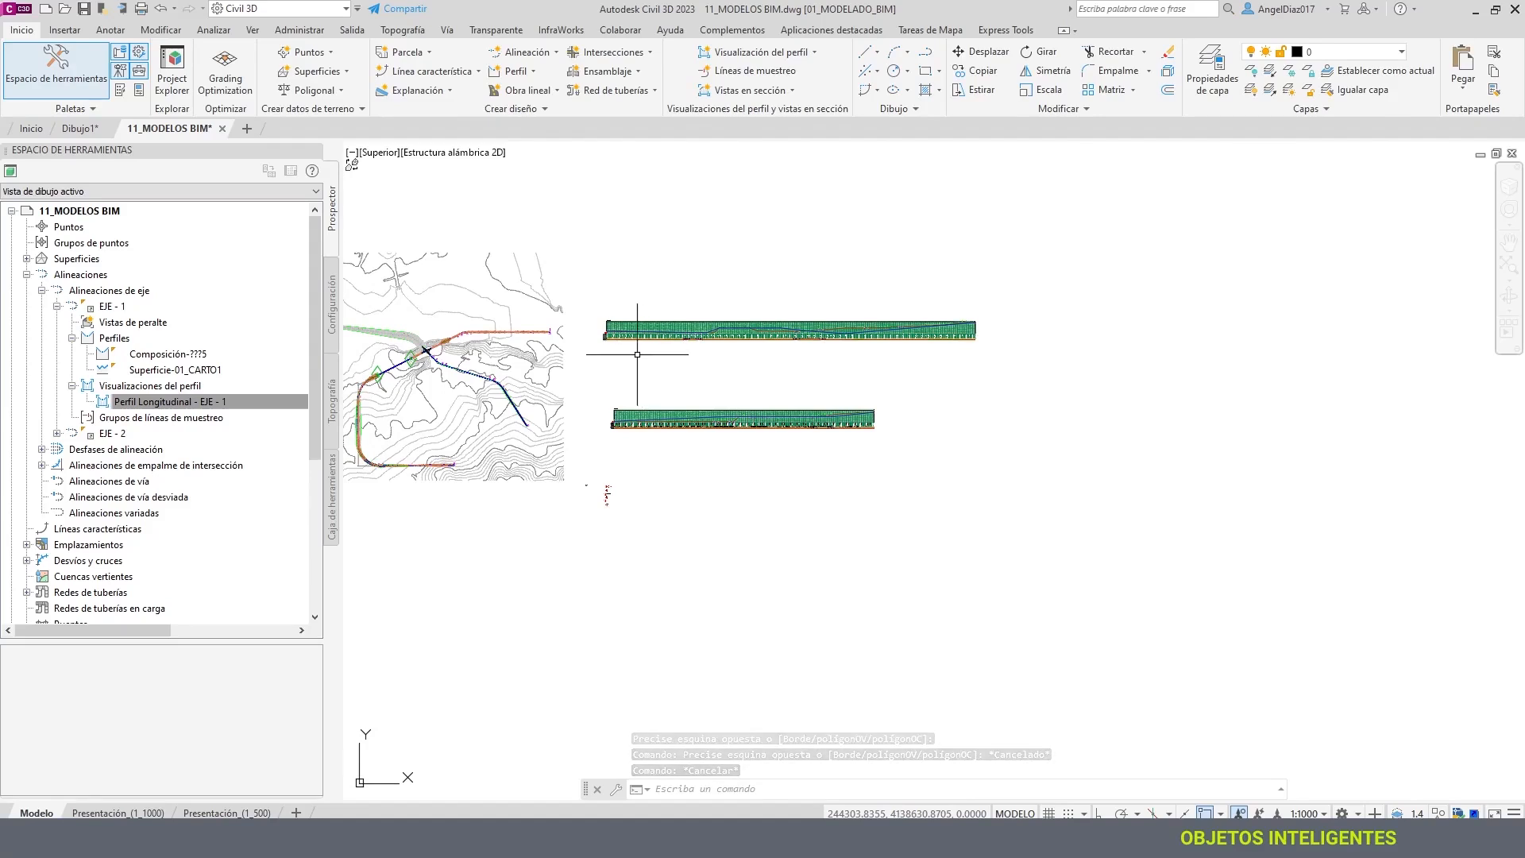
scroll(637, 354, up, 10)
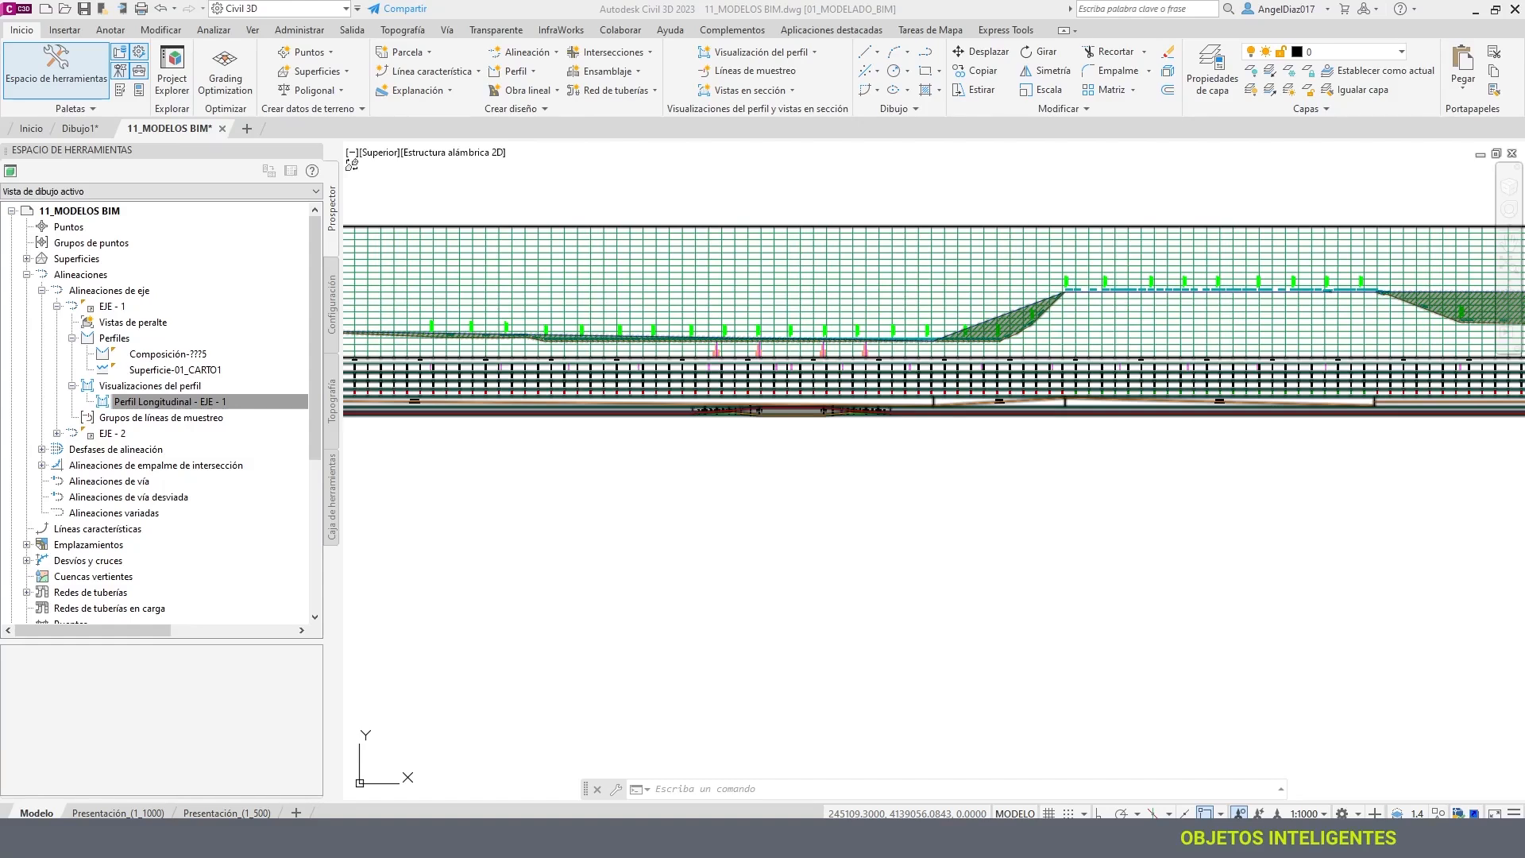
scroll(783, 511, down, 5)
scroll(755, 457, up, 4)
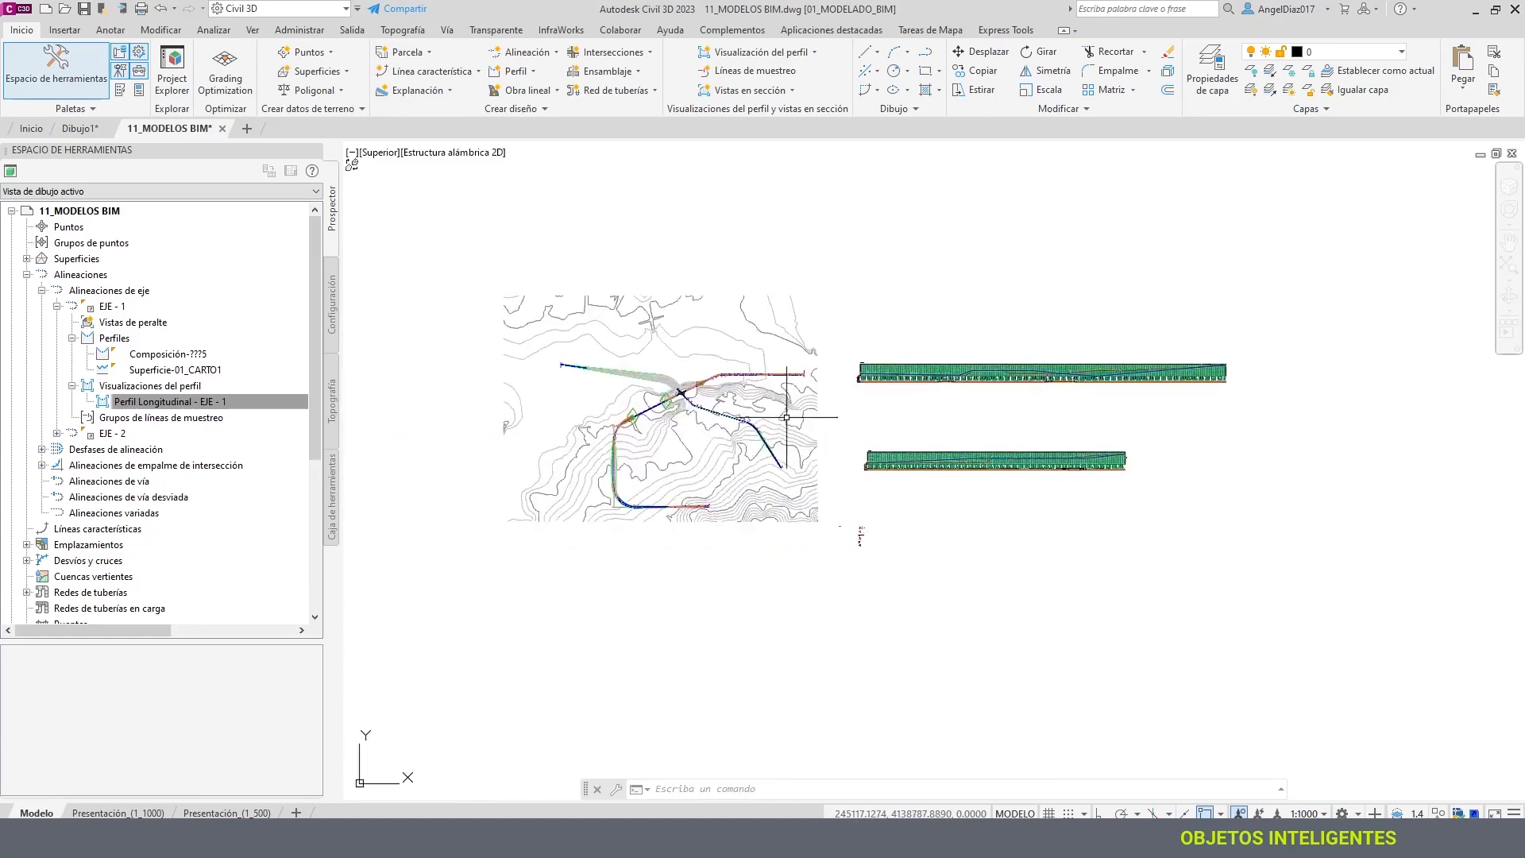
- Inspect the southeast end of the EJE 2 corridor around station 10+100
scroll(755, 457, up, 10)
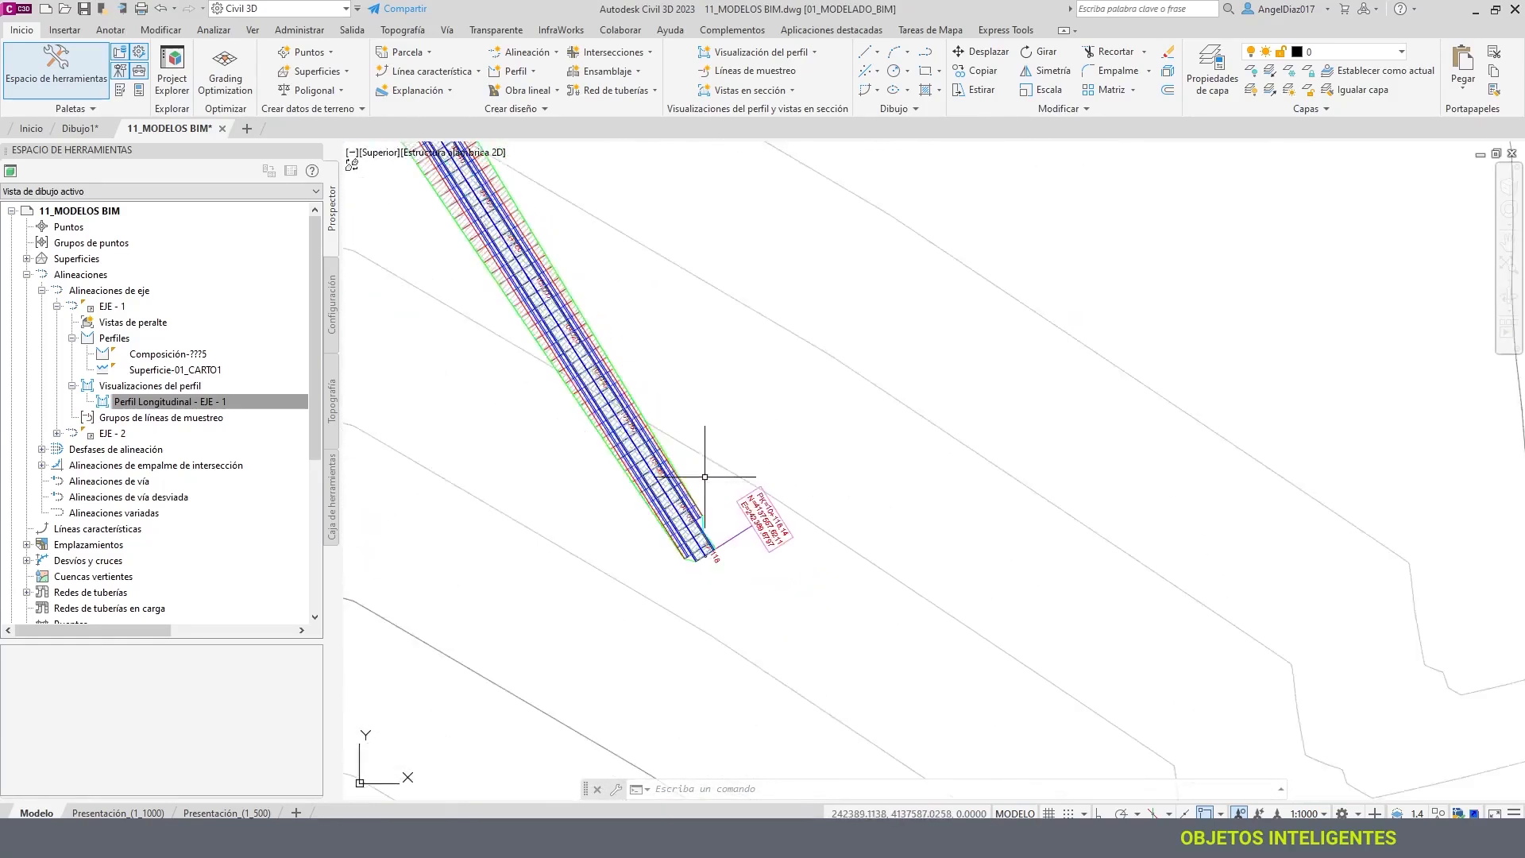
scroll(640, 548, up, 2)
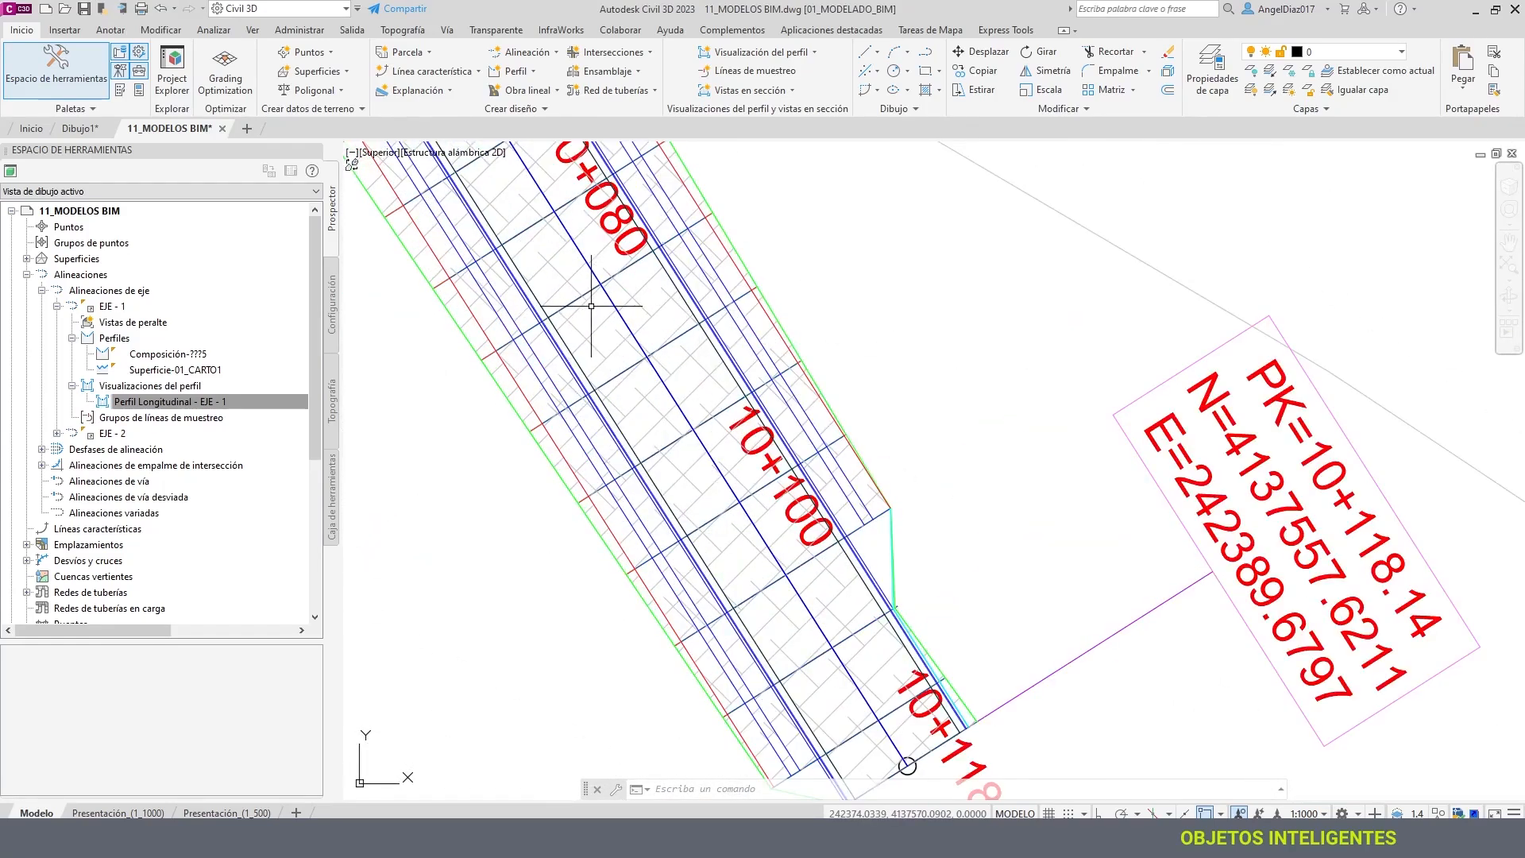
mouse_move(591, 306)
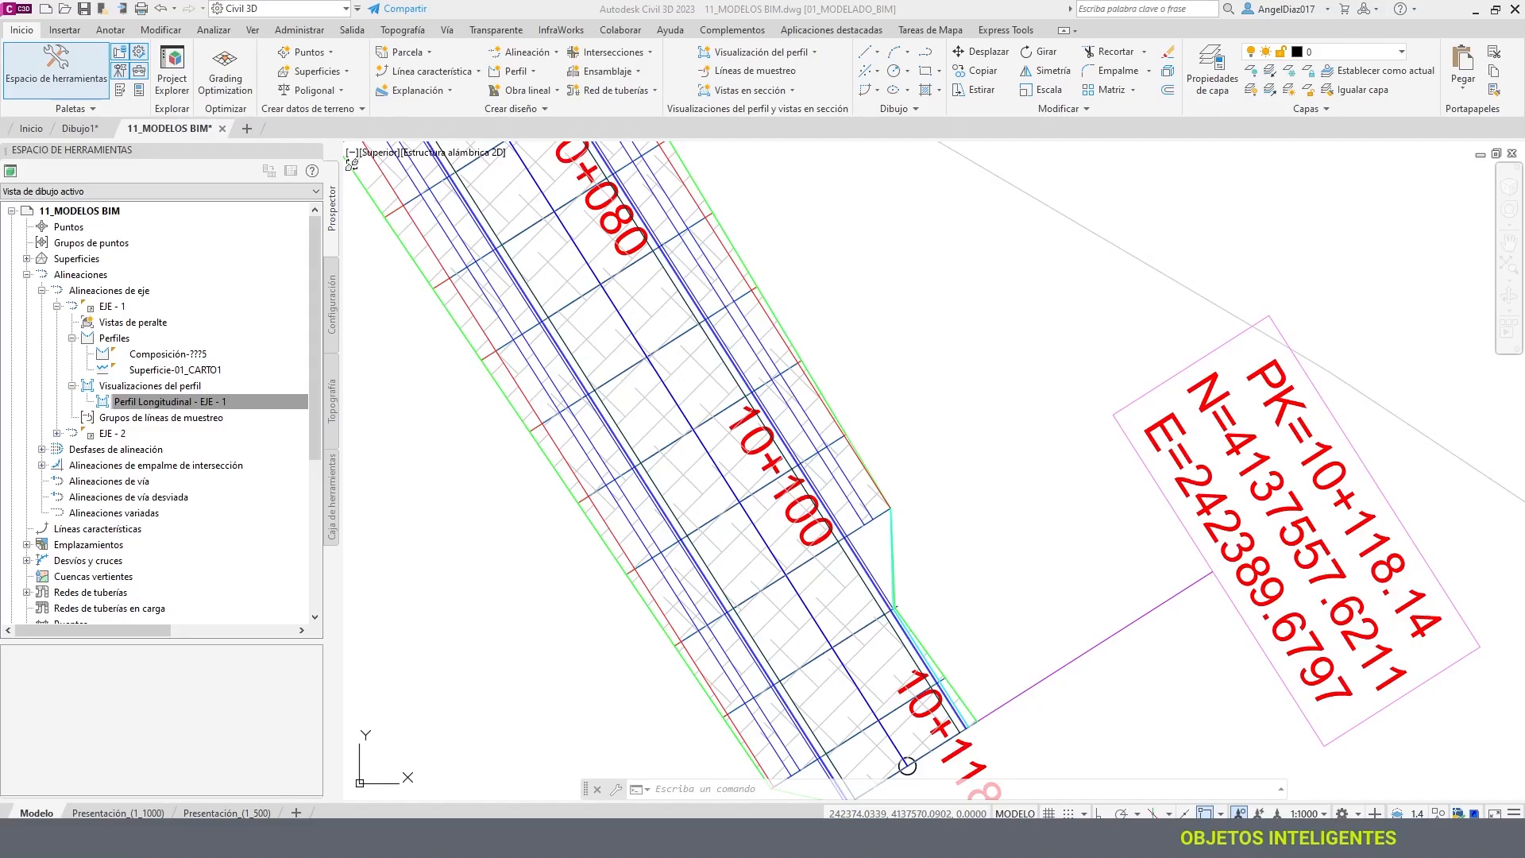
- Select the 01_CARTO surface in the plan layout
scroll(740, 326, down, 10)
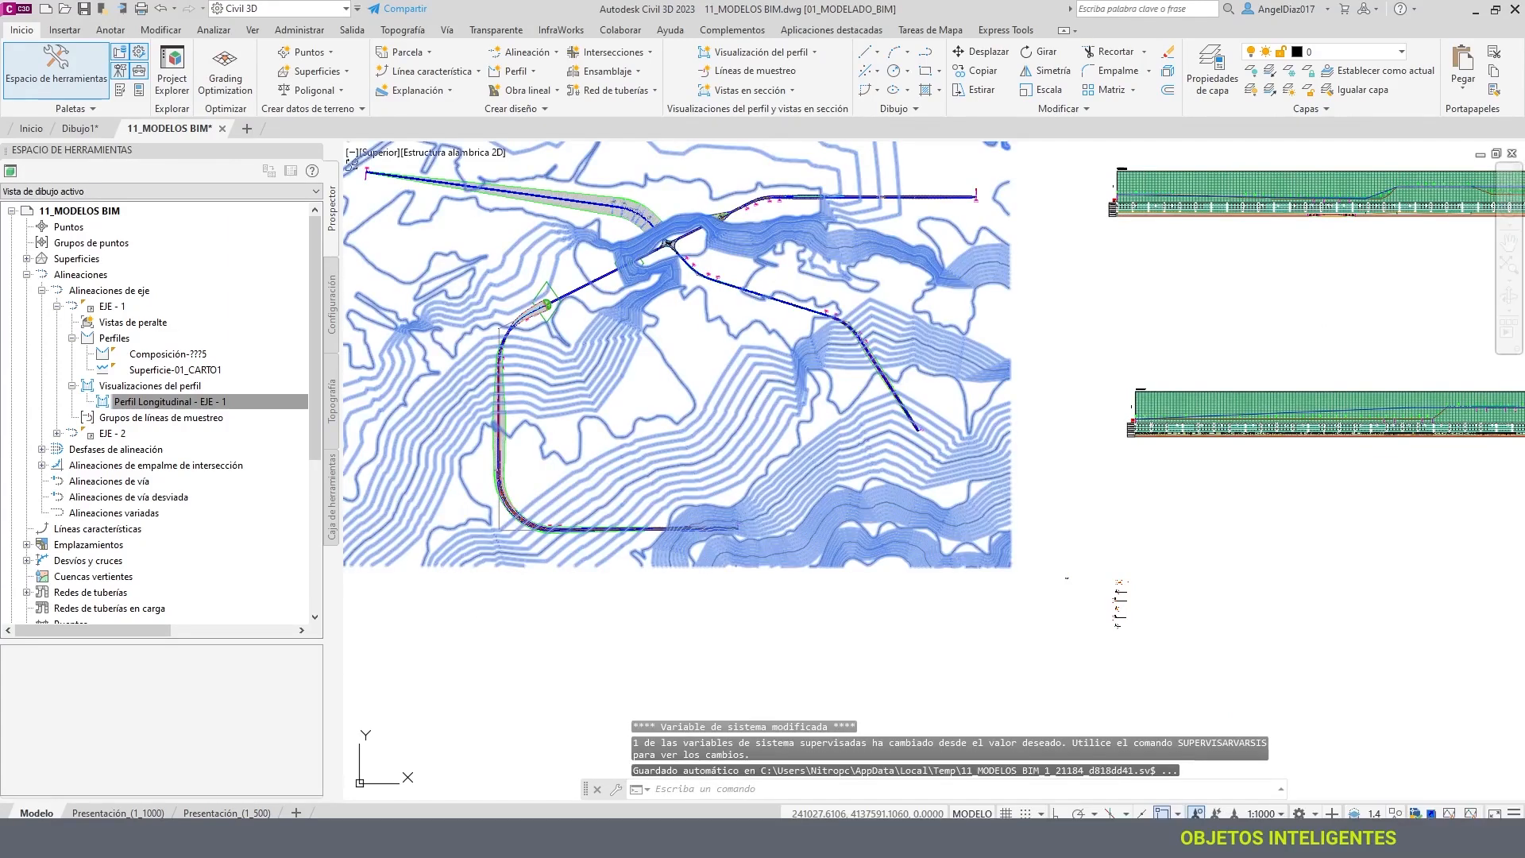
click(857, 490)
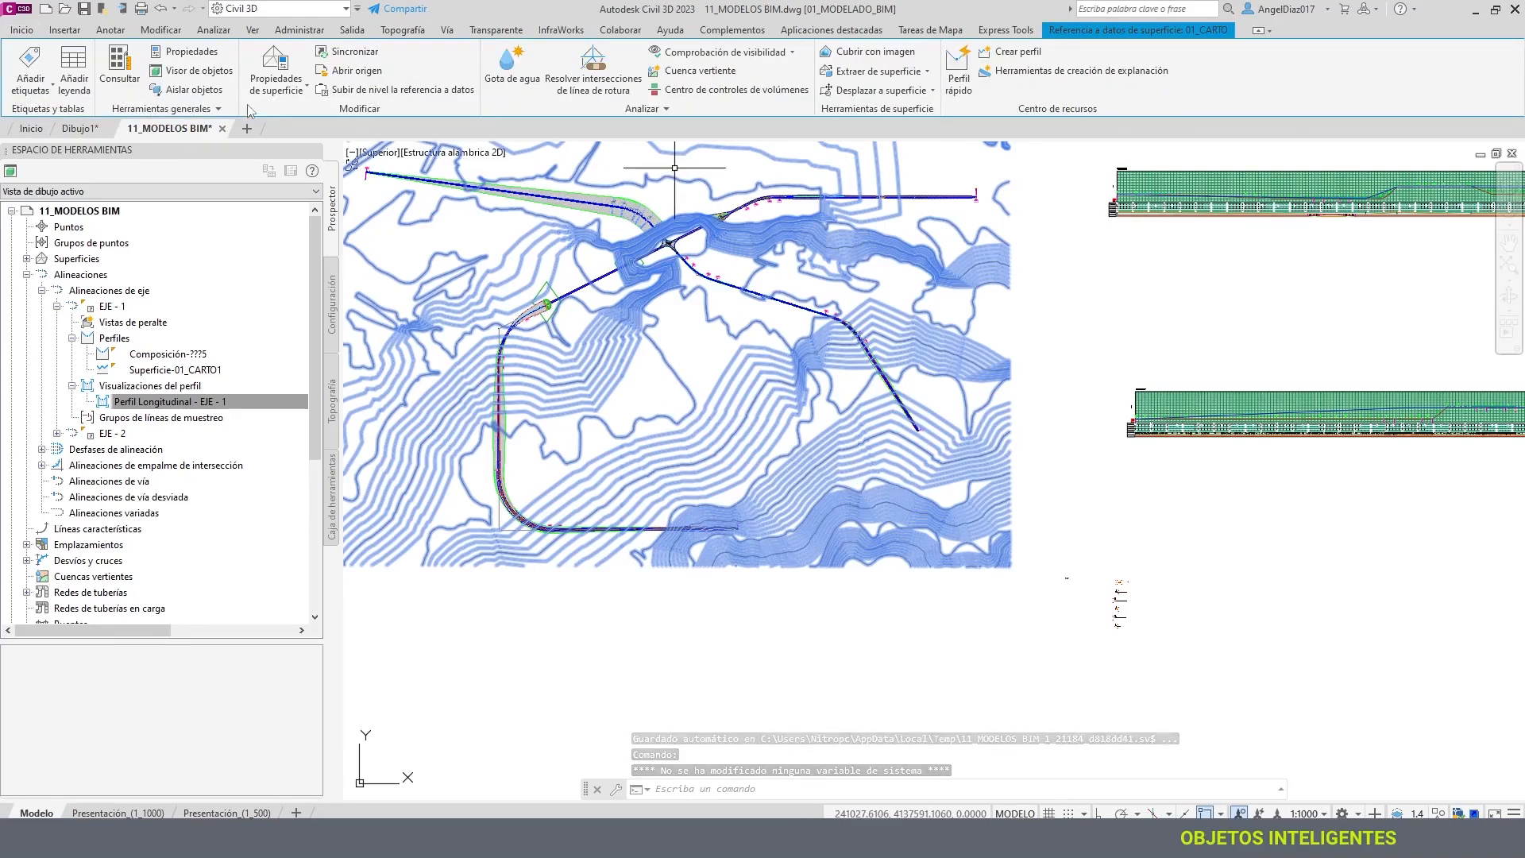
click(269, 98)
click(397, 174)
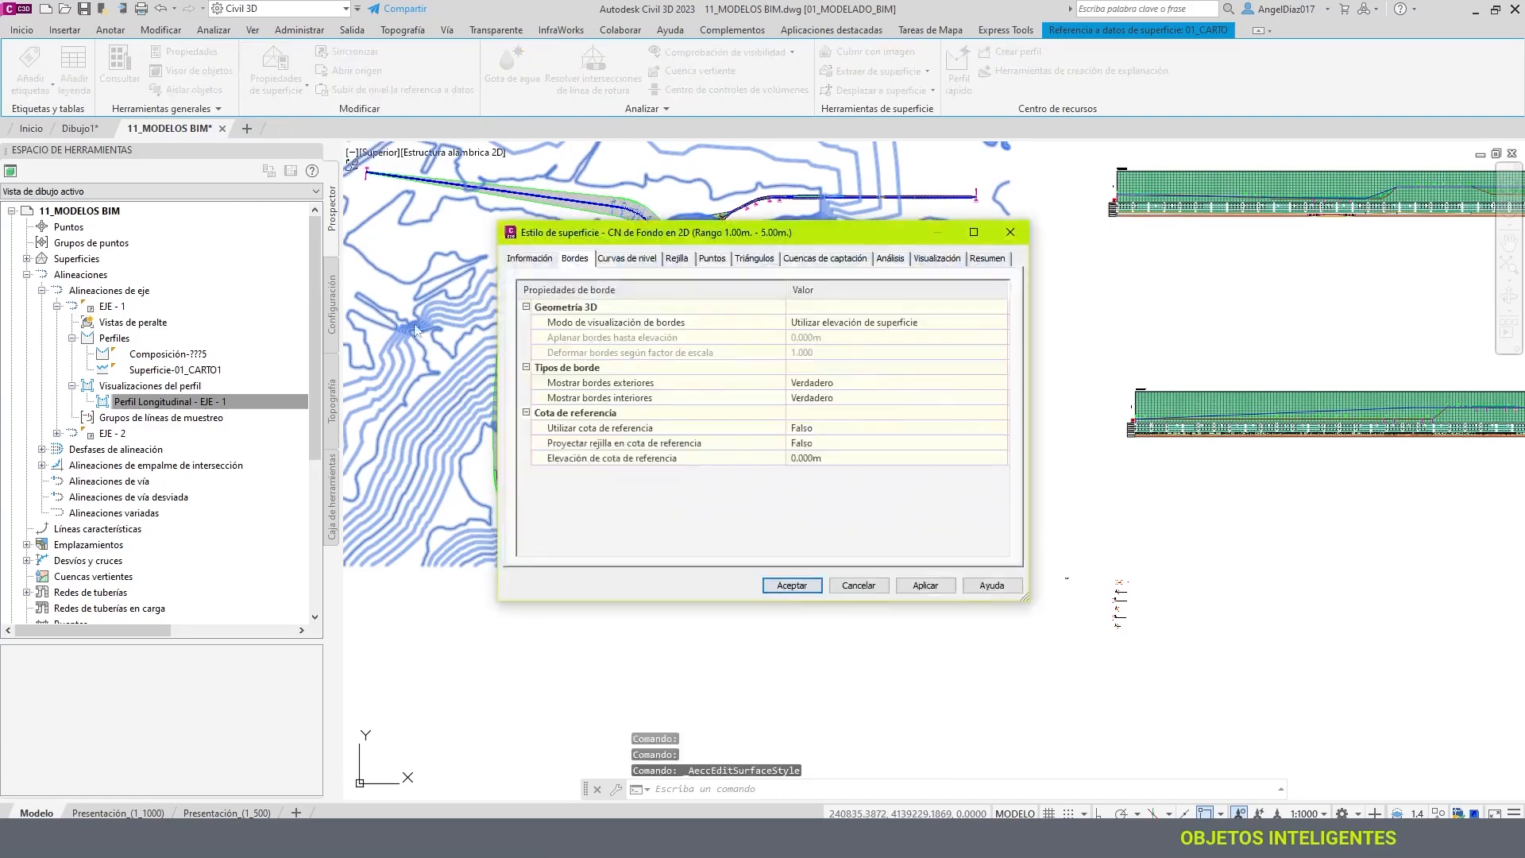
click(1010, 232)
click(296, 89)
click(338, 118)
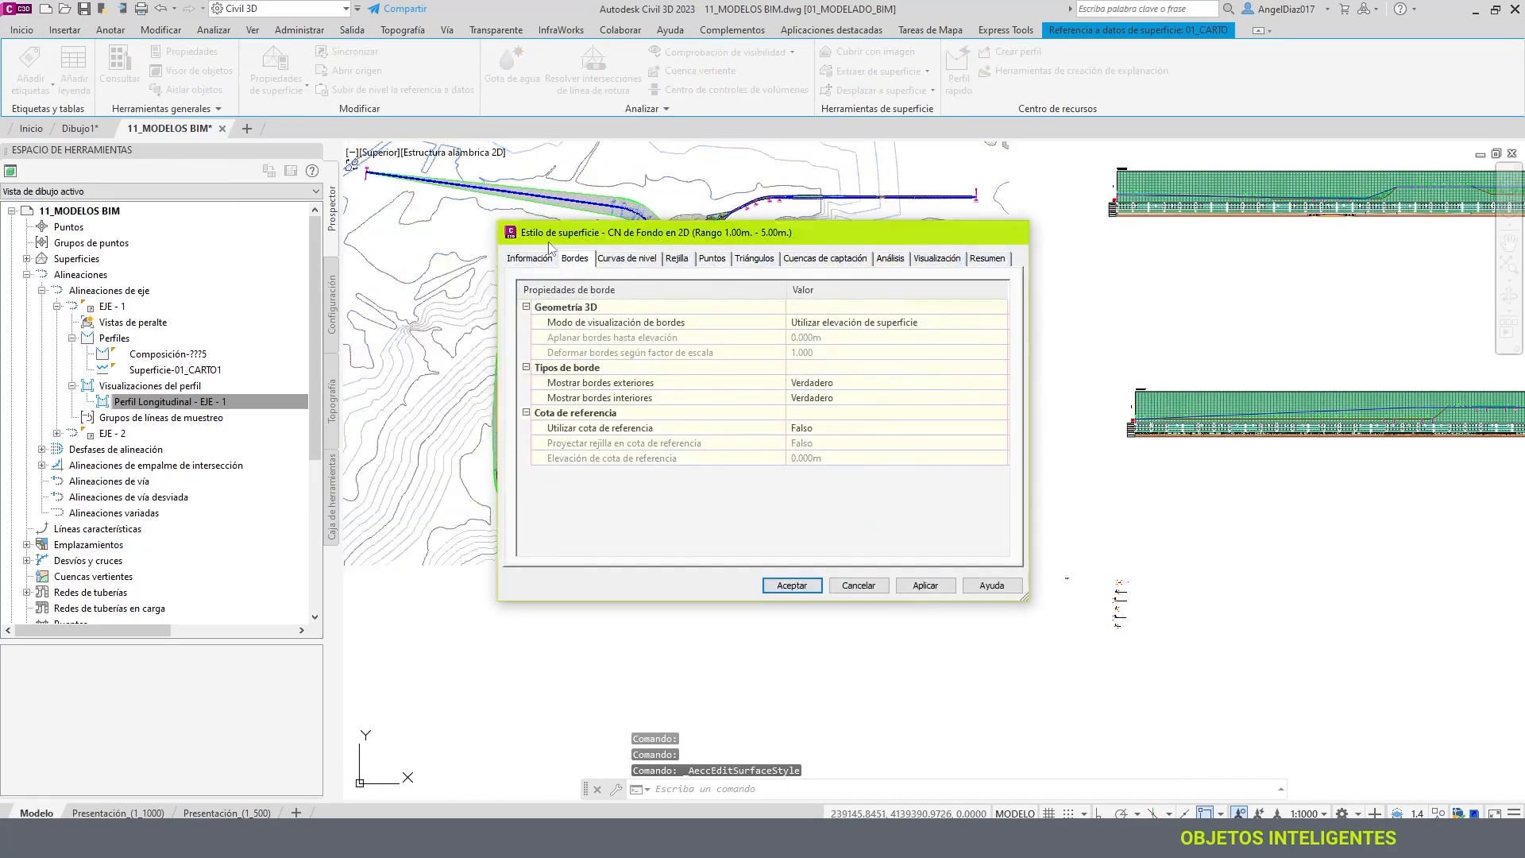
click(1011, 231)
- Set the 01_CARTO surface's style to Triángulos Marrones in its surface properties and clear the selection
click(280, 77)
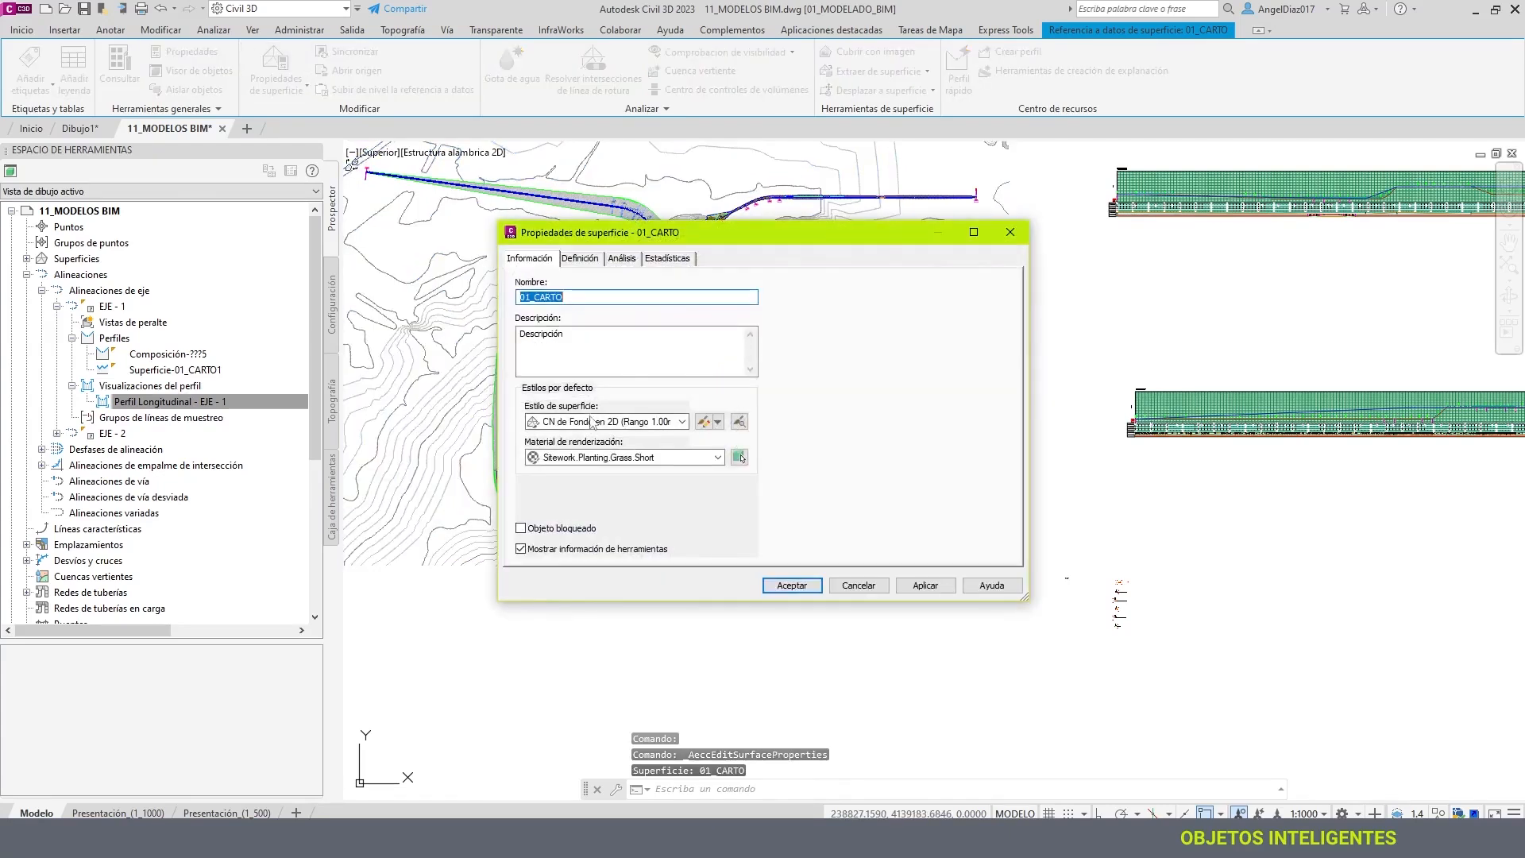
click(594, 422)
click(572, 691)
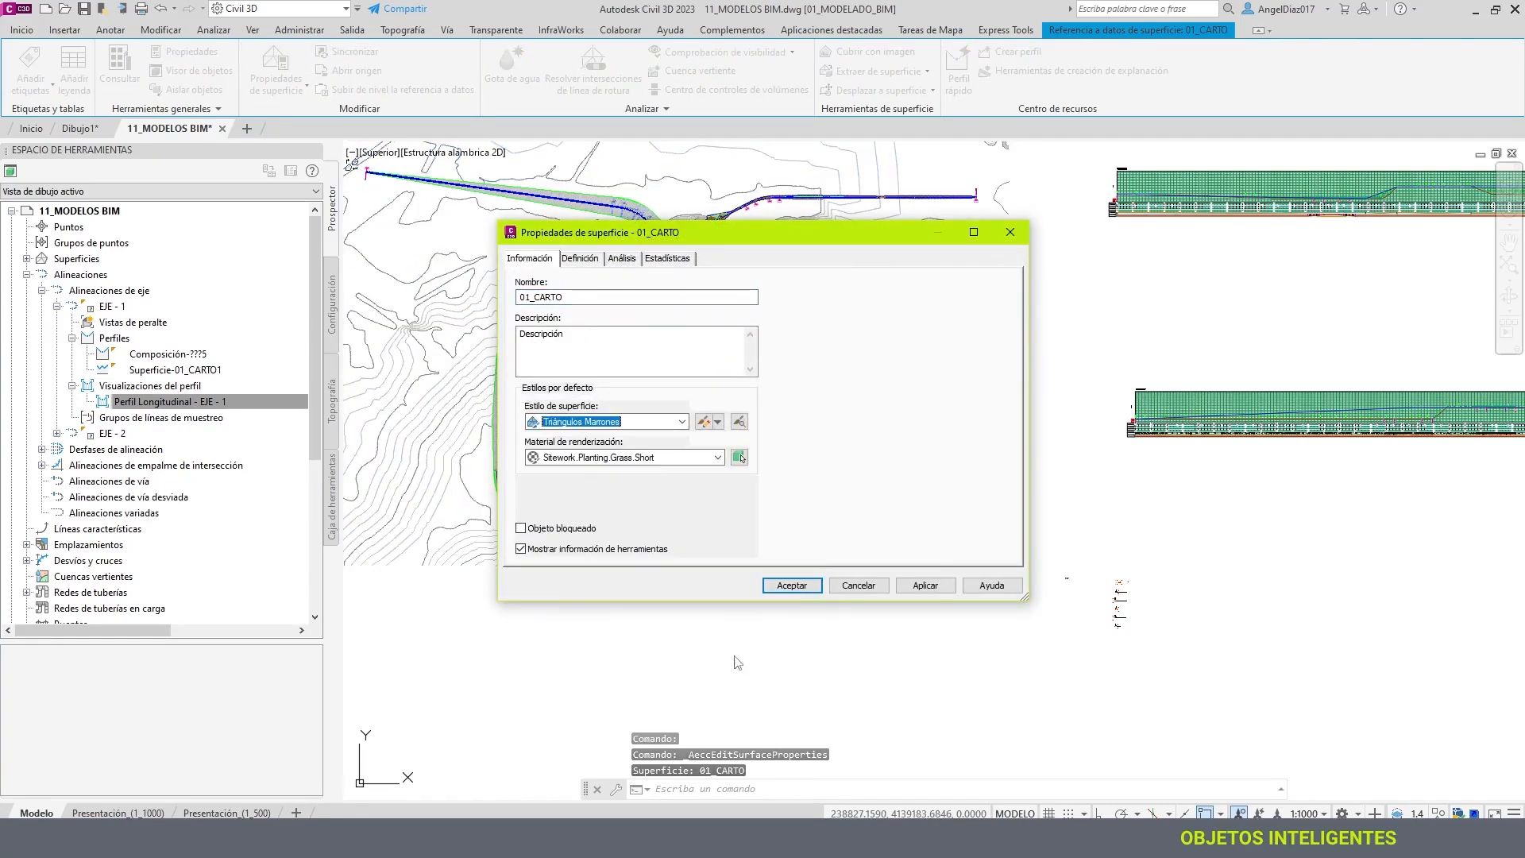
click(792, 586)
scroll(777, 538, down, 3)
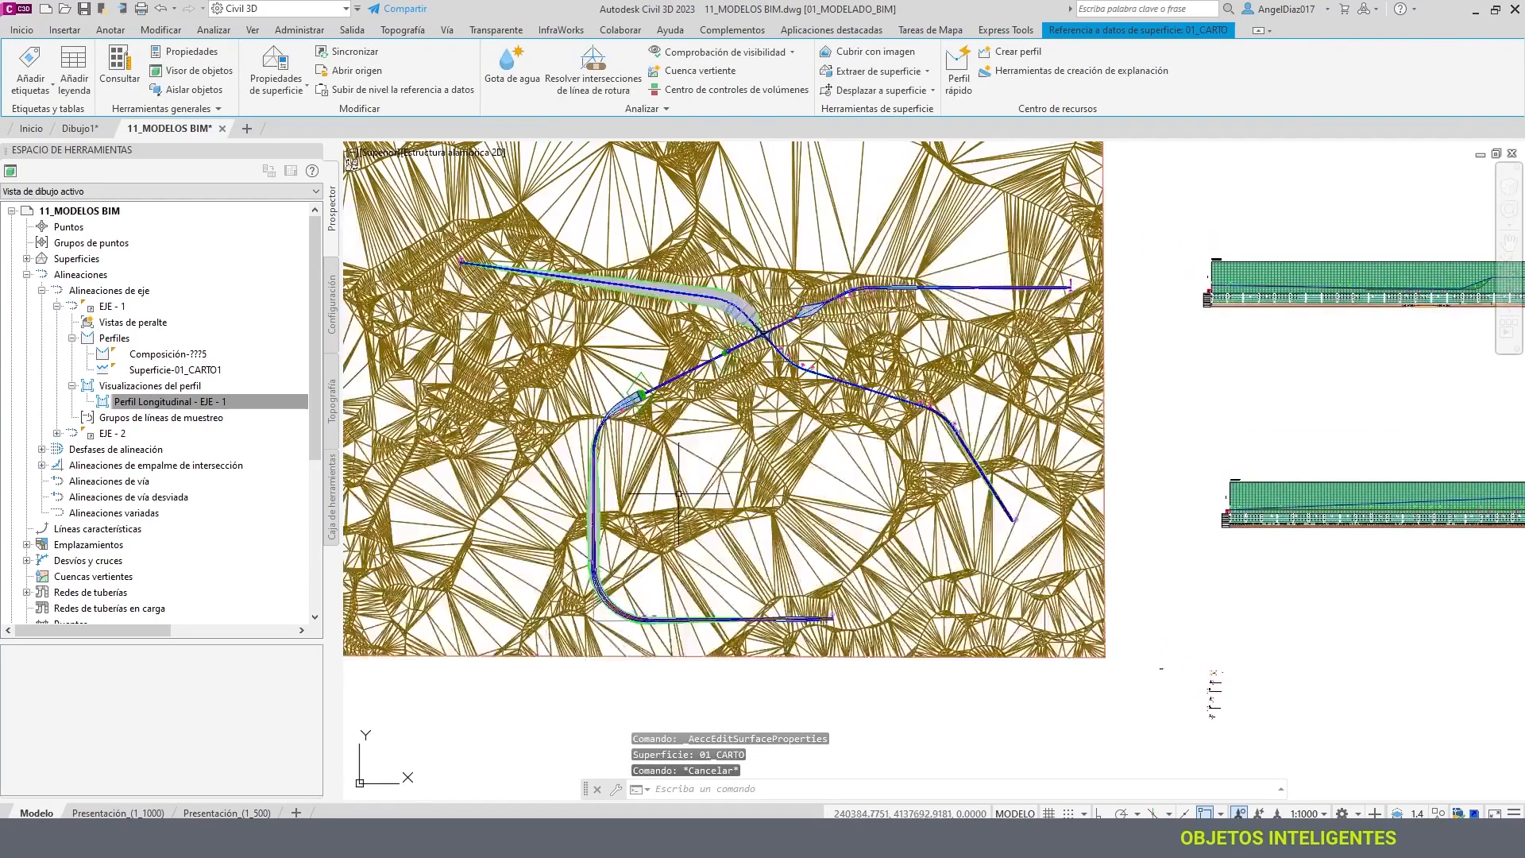
key(Escape)
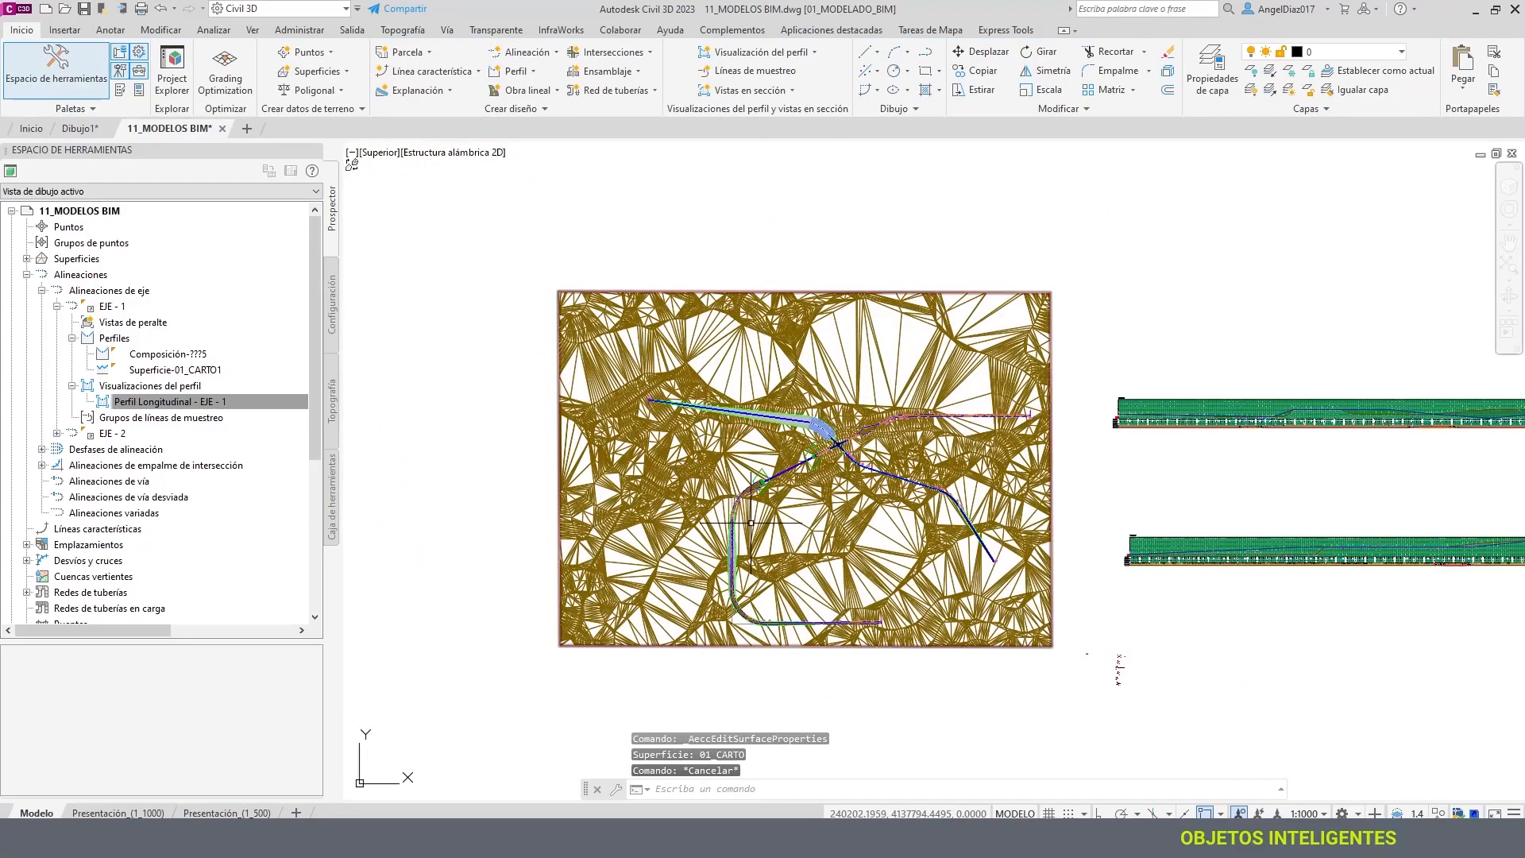